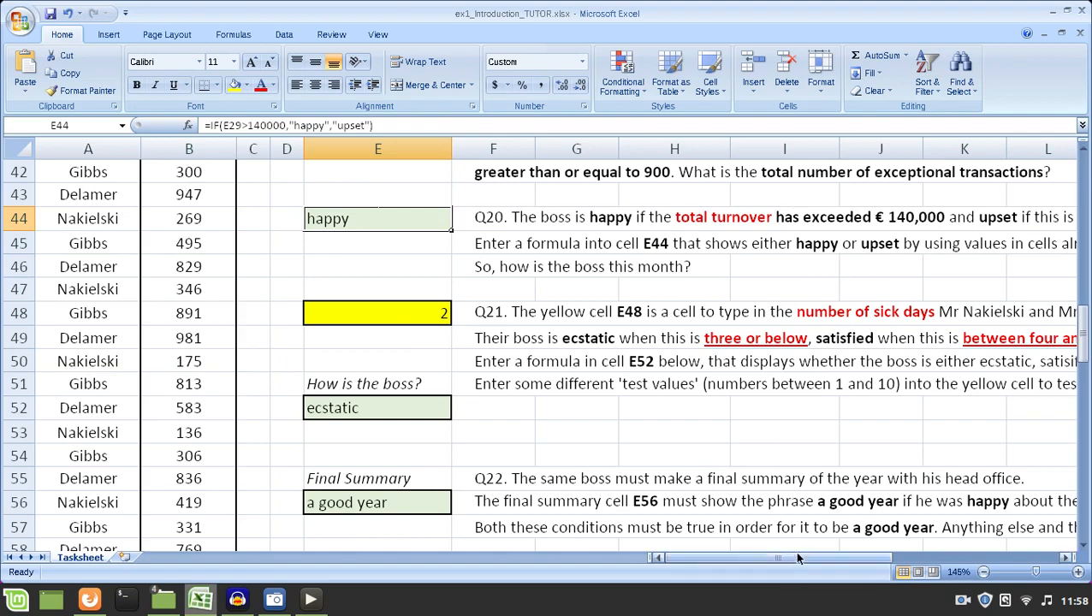
# - Read the Q20 task about the boss's mood and inspect the total turnover formula in cell E29
pyautogui.moveTo(794, 557); pyautogui.dragTo(818, 565)
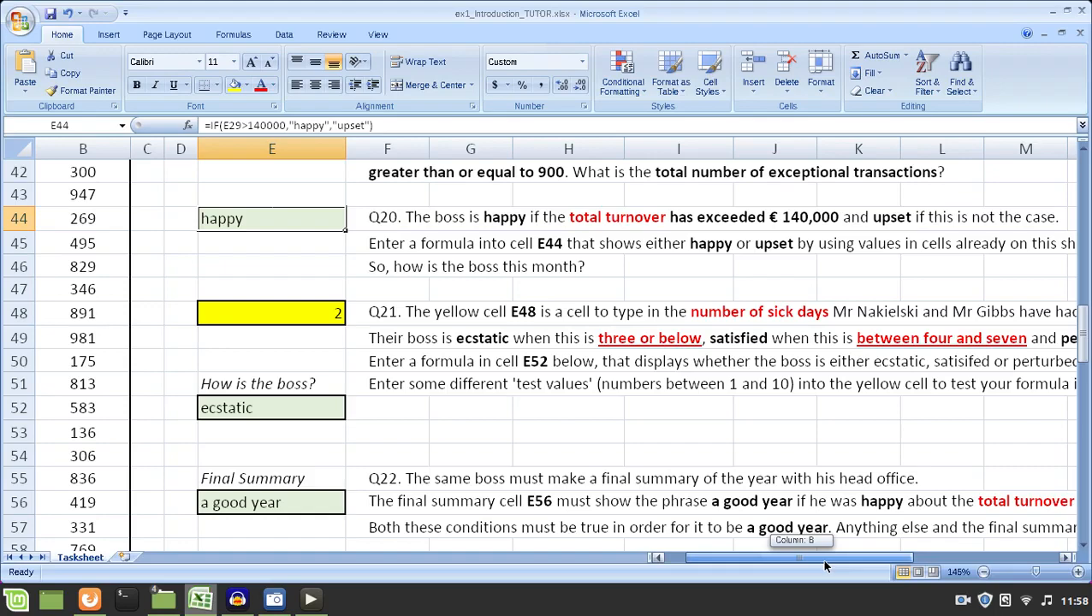
pyautogui.moveTo(823, 566); pyautogui.dragTo(803, 568)
pyautogui.scroll(1, 482, 356)
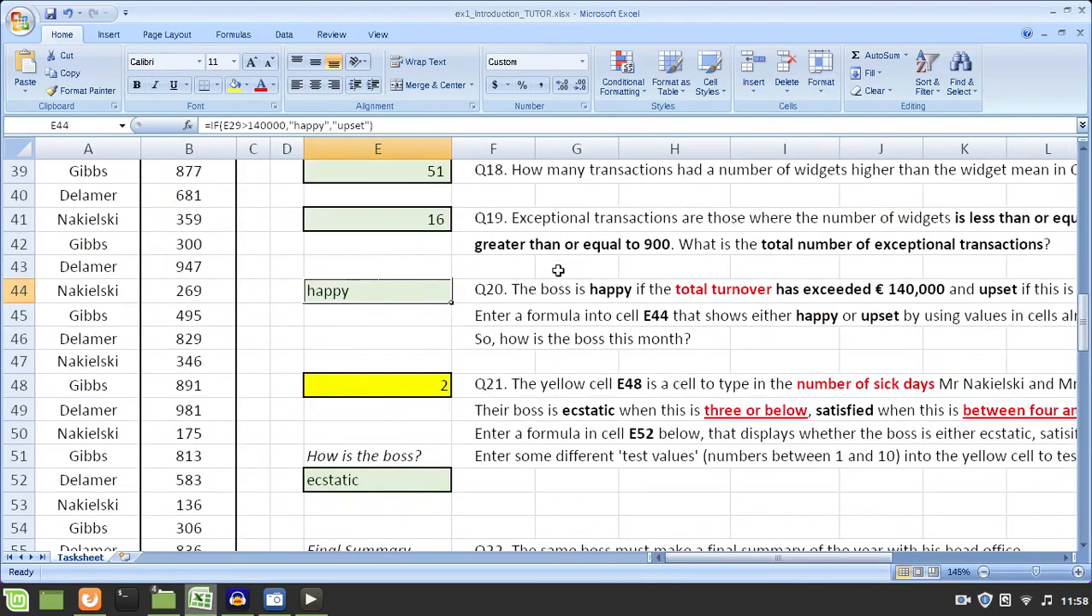
pyautogui.scroll(3, 556, 274)
pyautogui.scroll(4, 531, 291)
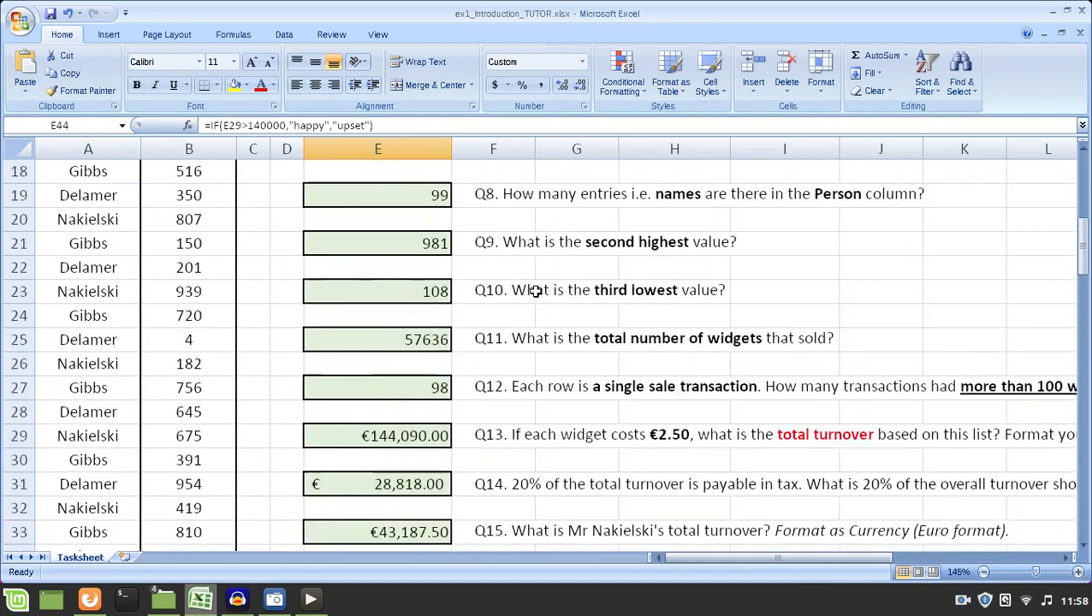
pyautogui.scroll(-1, 494, 316)
pyautogui.click(441, 359)
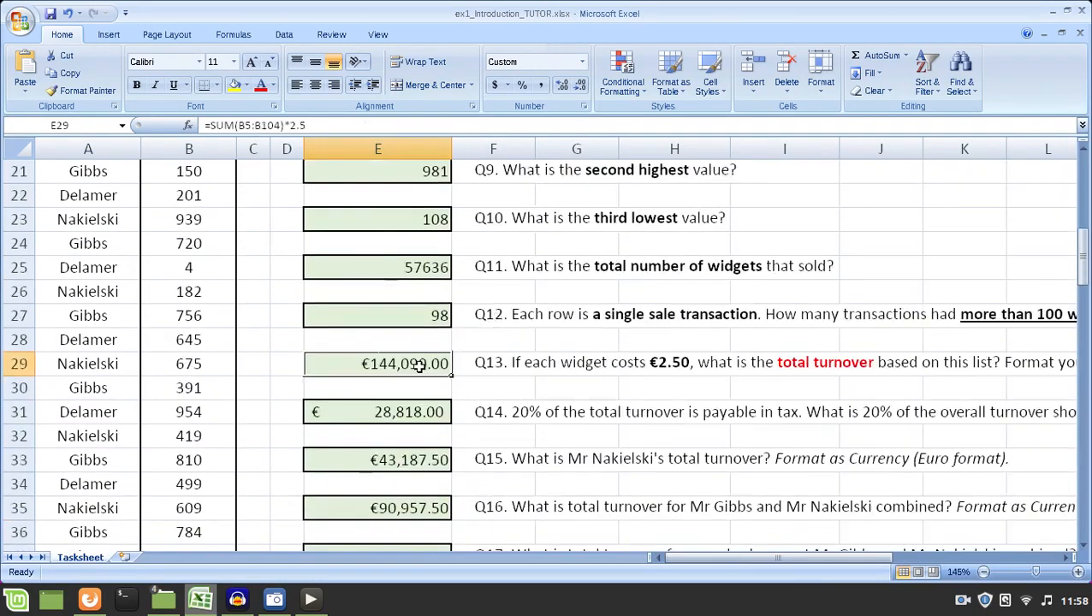
pyautogui.scroll(-1, 428, 358)
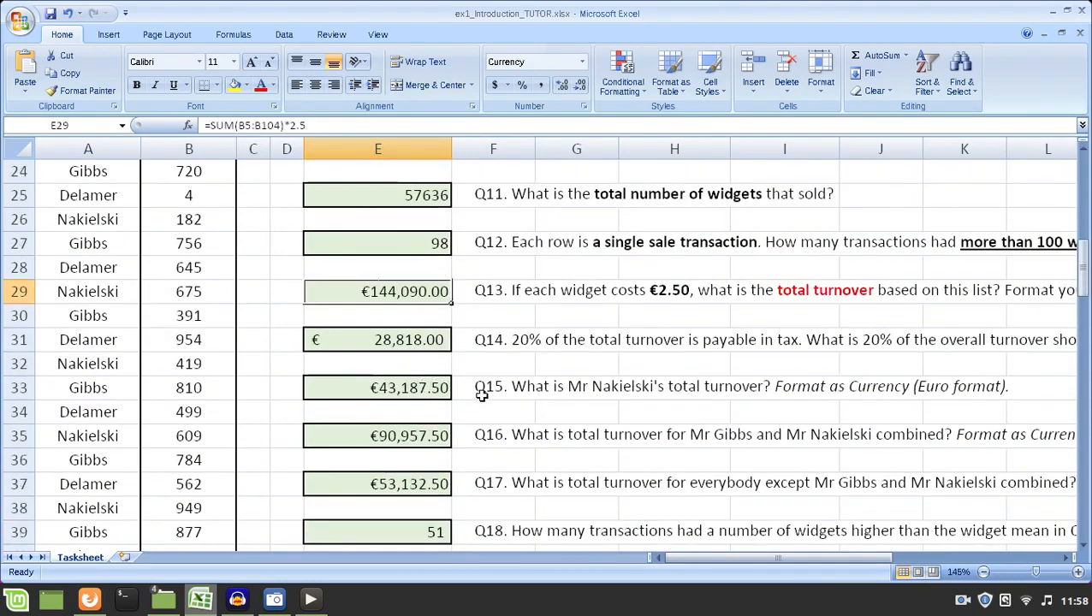
pyautogui.press('F2')
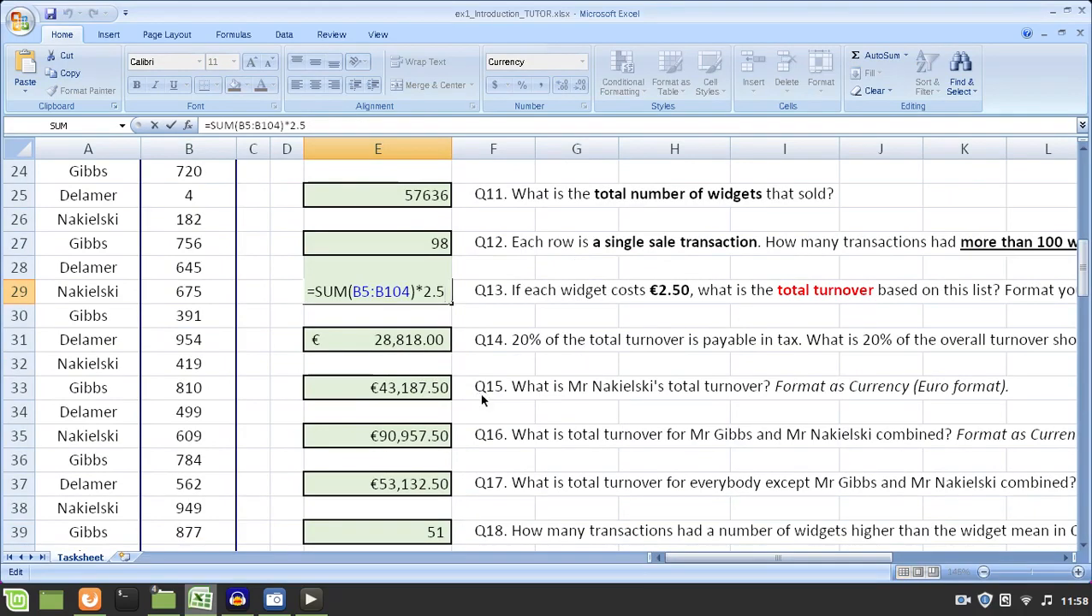
pyautogui.hotkey('ctrl', 'Return')
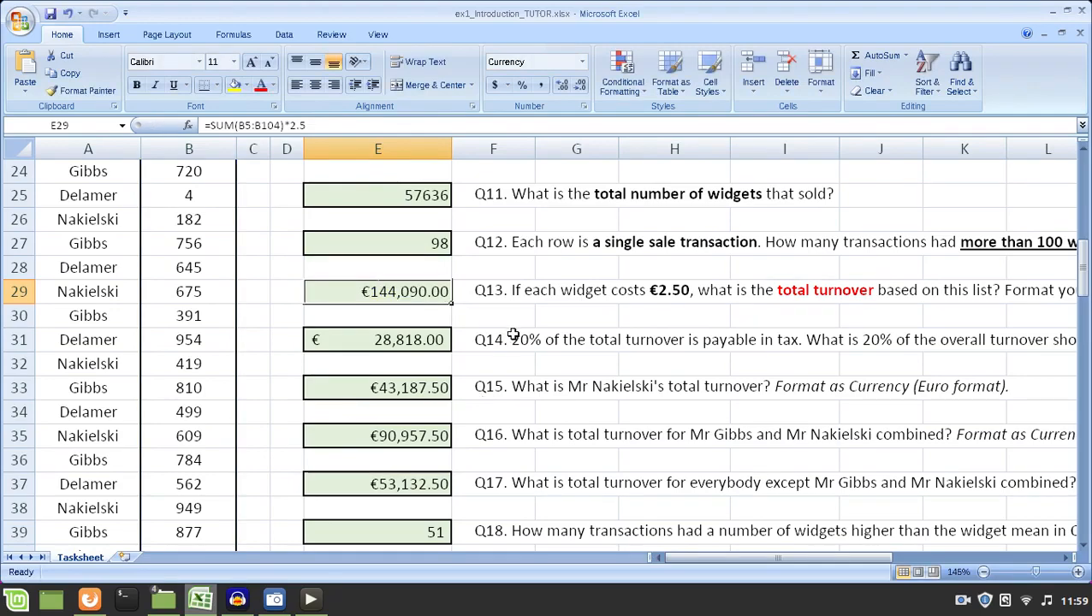
# - Examine the SUM part and the price multiplier of the turnover formula in E29, leaving the formula as it is
pyautogui.scroll(-1, 512, 305)
pyautogui.scroll(1, 505, 310)
pyautogui.press('F2')
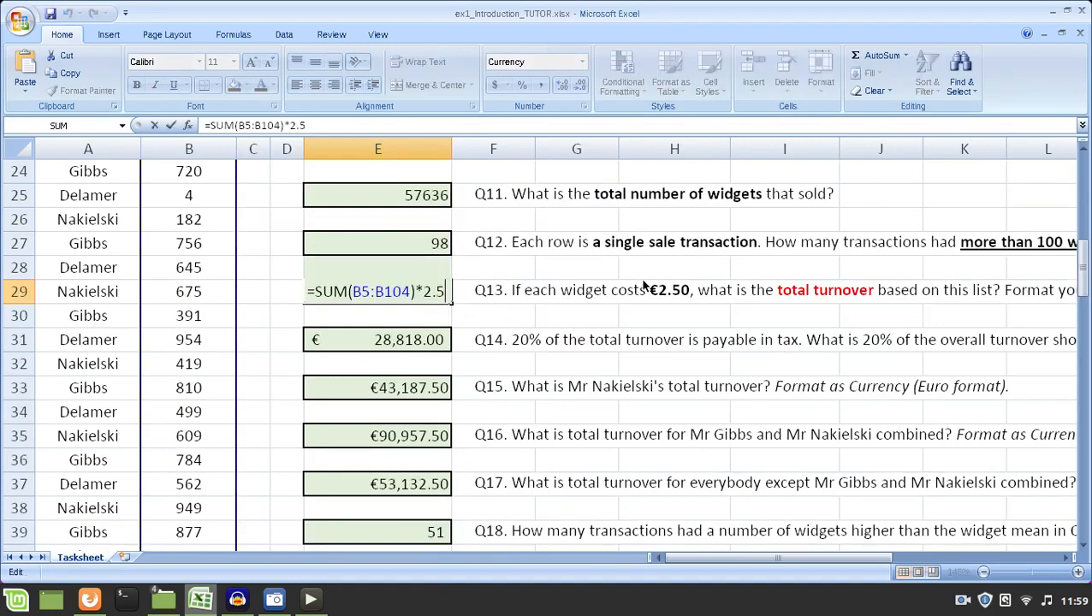
pyautogui.press('Escape')
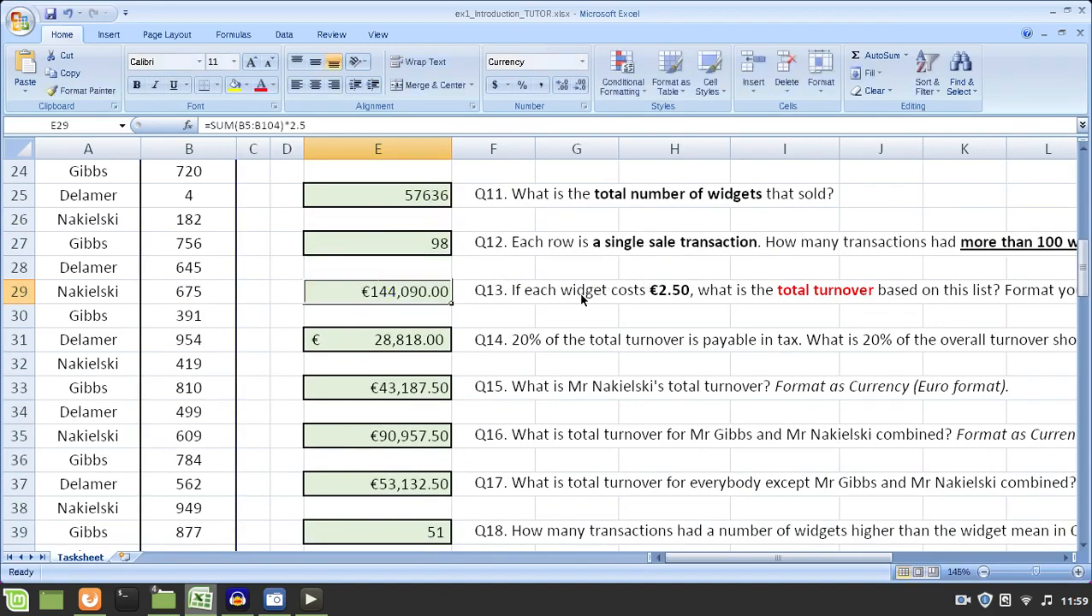
pyautogui.press('F2')
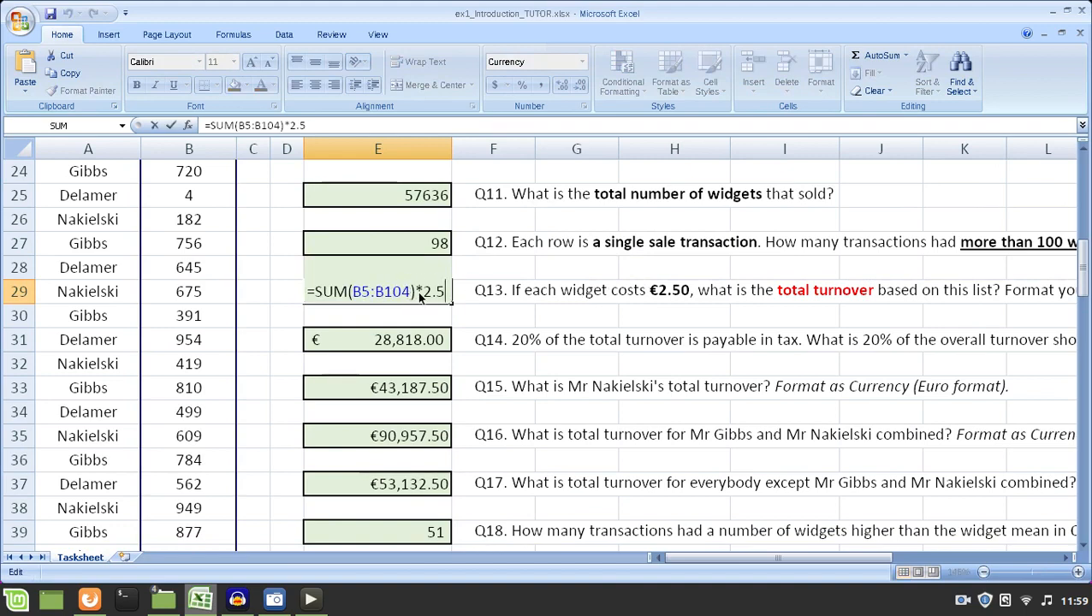
pyautogui.moveTo(421, 292); pyautogui.dragTo(317, 292)
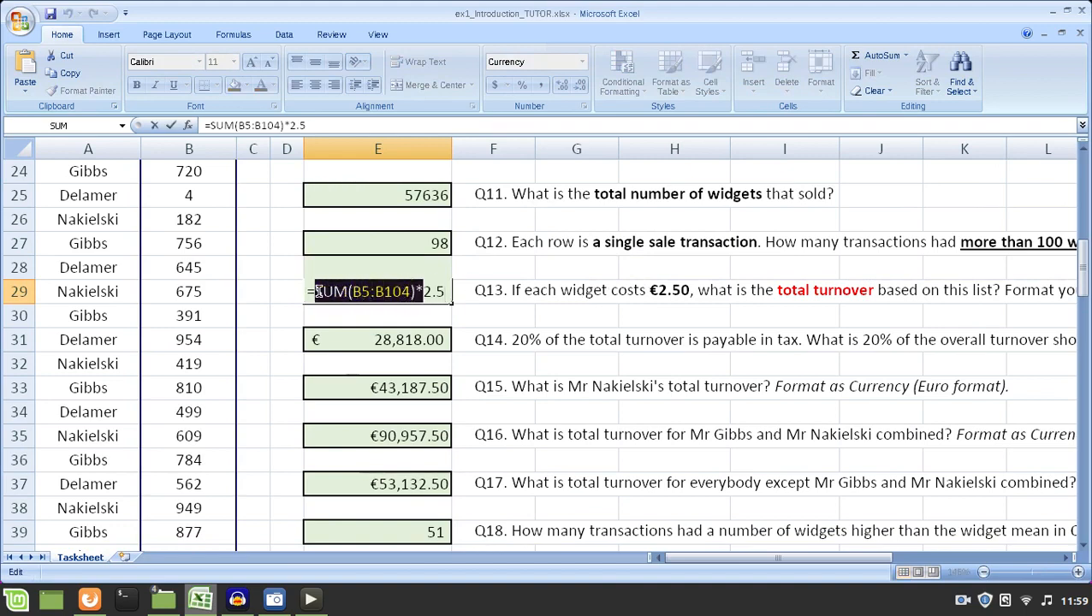
pyautogui.click(420, 292)
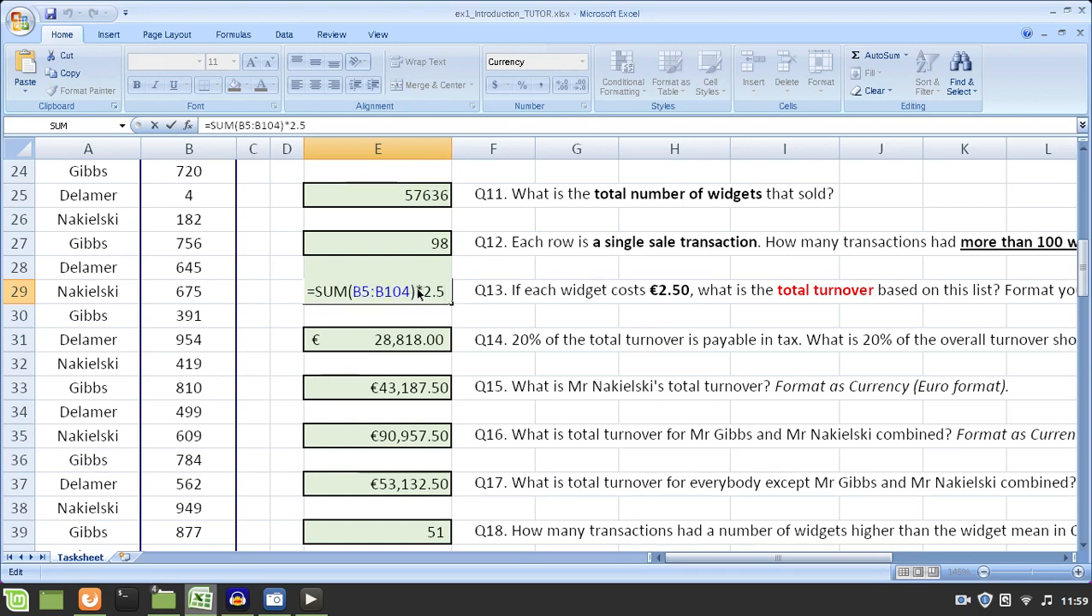
pyautogui.moveTo(419, 292); pyautogui.dragTo(445, 292)
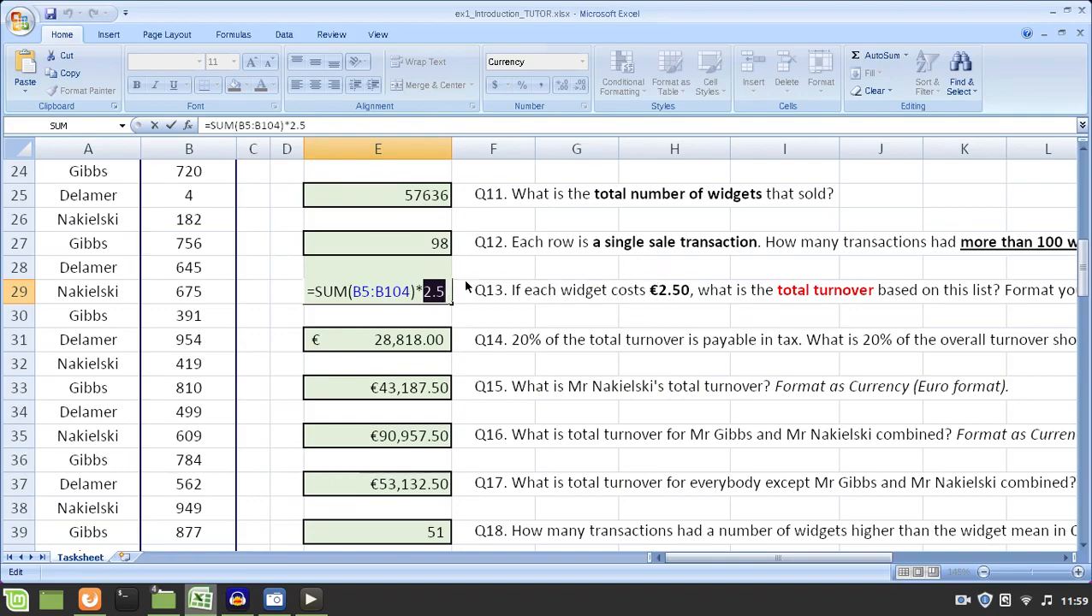
pyautogui.hotkey('ctrl', 'Return')
# - Open the IF formula in cell E44 and examine its greater-than operator and its "happy" and "upset" text results
pyautogui.scroll(-3, 402, 299)
pyautogui.scroll(-3, 426, 343)
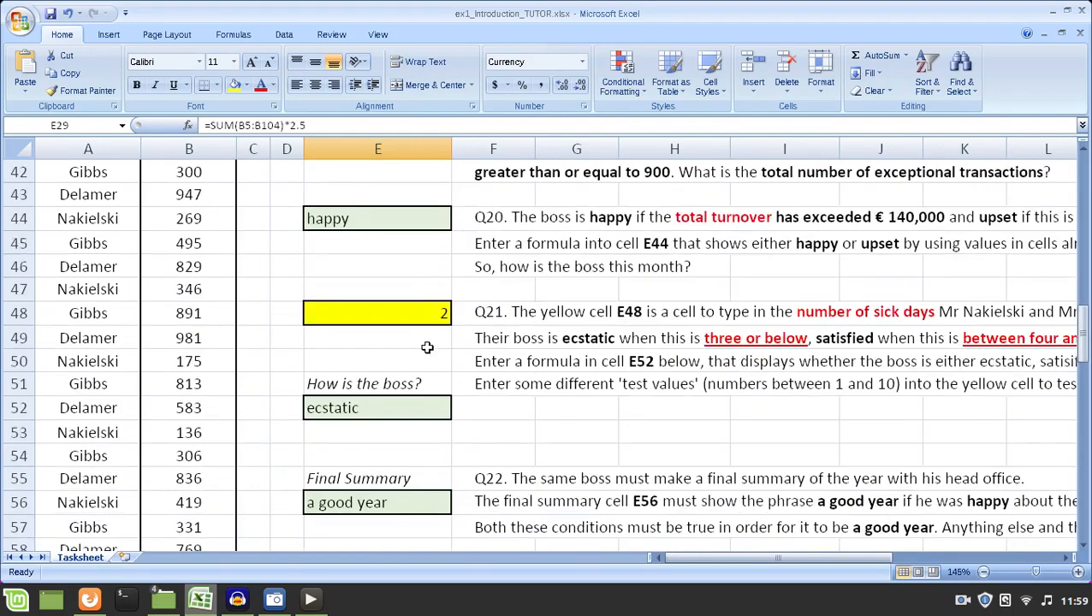
pyautogui.scroll(1, 425, 258)
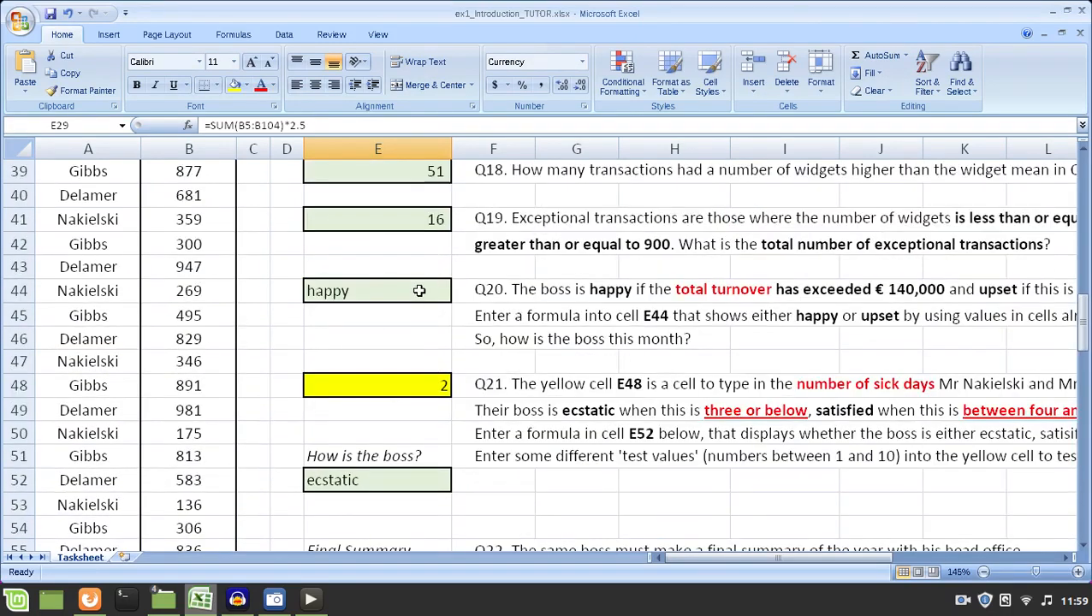
pyautogui.keyDown('ctrl'); pyautogui.scroll(1, 425, 291); pyautogui.keyUp('ctrl')
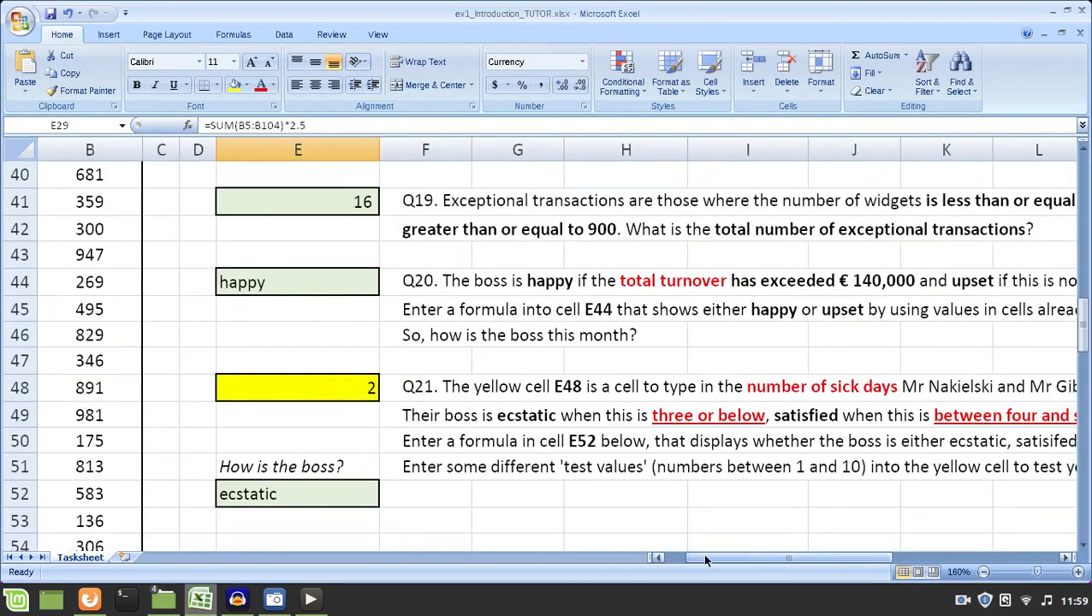
pyautogui.moveTo(702, 557); pyautogui.dragTo(667, 557)
pyautogui.click(445, 278)
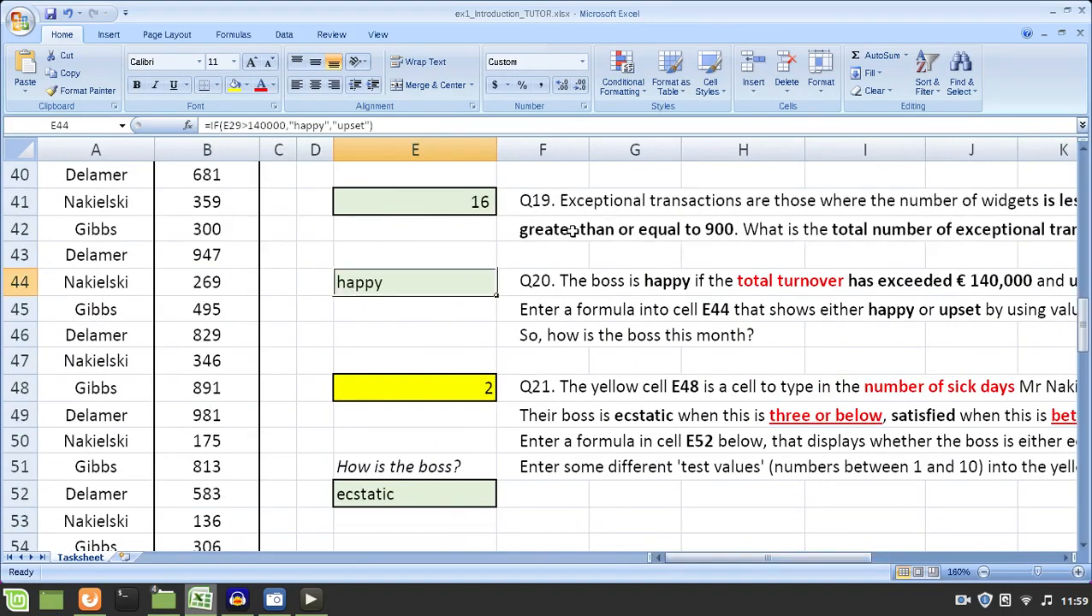
pyautogui.press('F2')
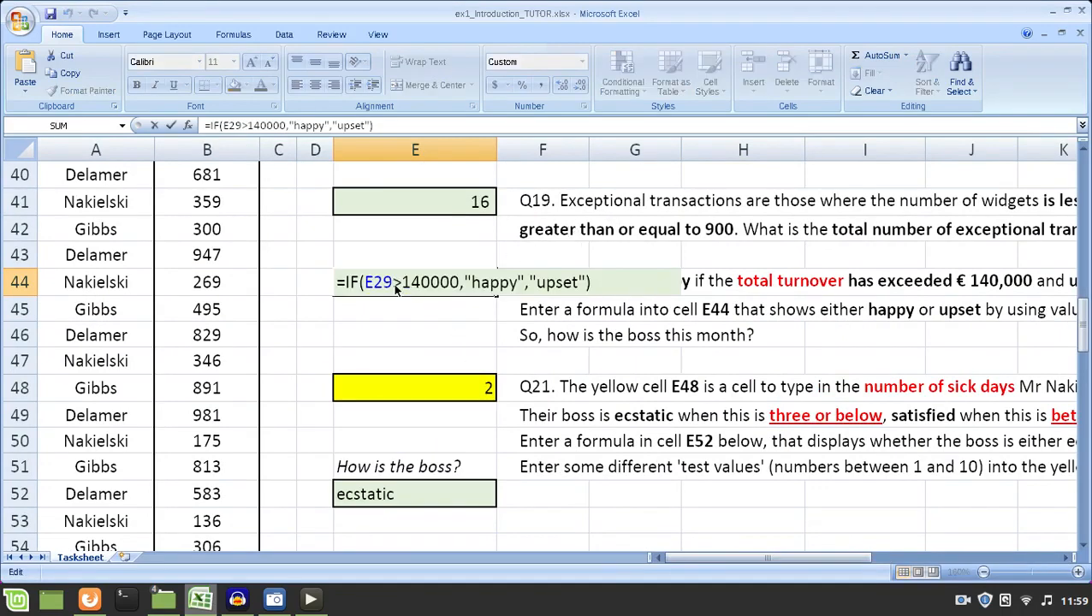
pyautogui.moveTo(394, 282); pyautogui.dragTo(403, 282)
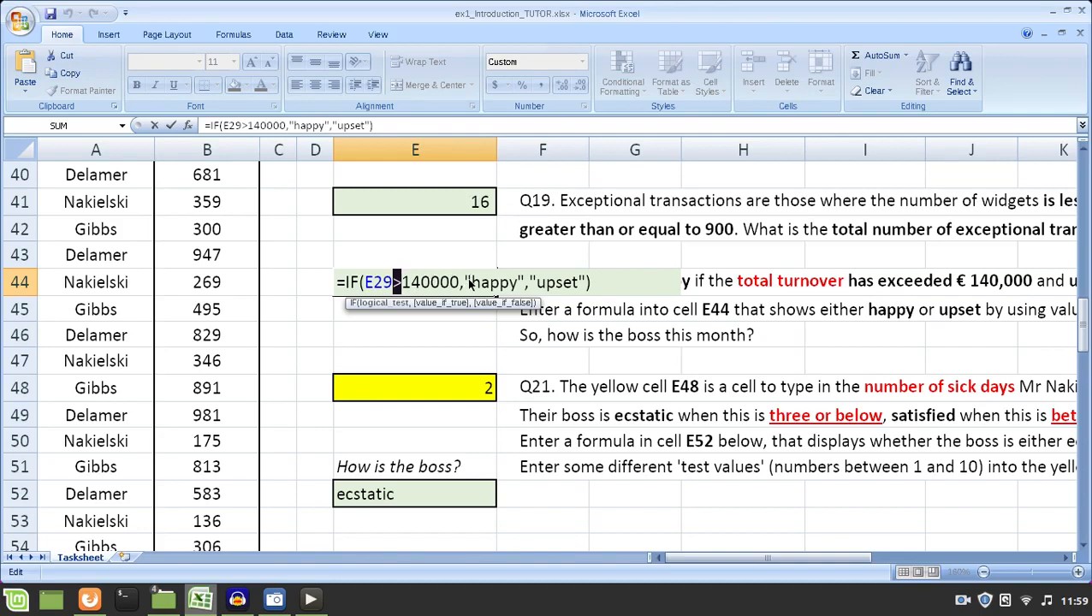
pyautogui.moveTo(469, 281); pyautogui.dragTo(580, 283)
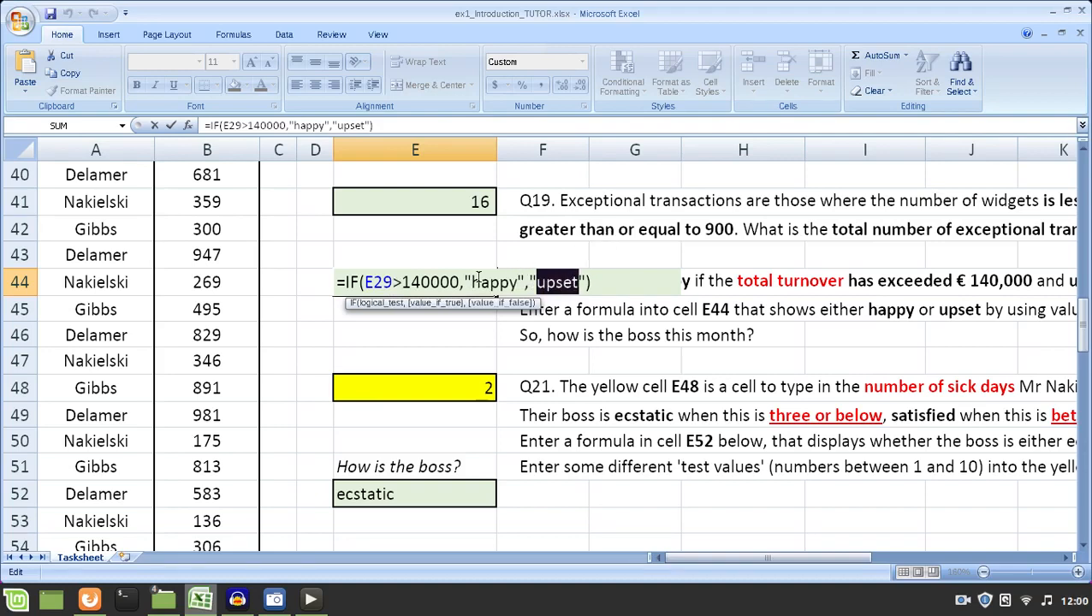
# - Highlight the IF function name and the "upset" outcome within the E44 formula to study the function's structure
pyautogui.click(345, 283)
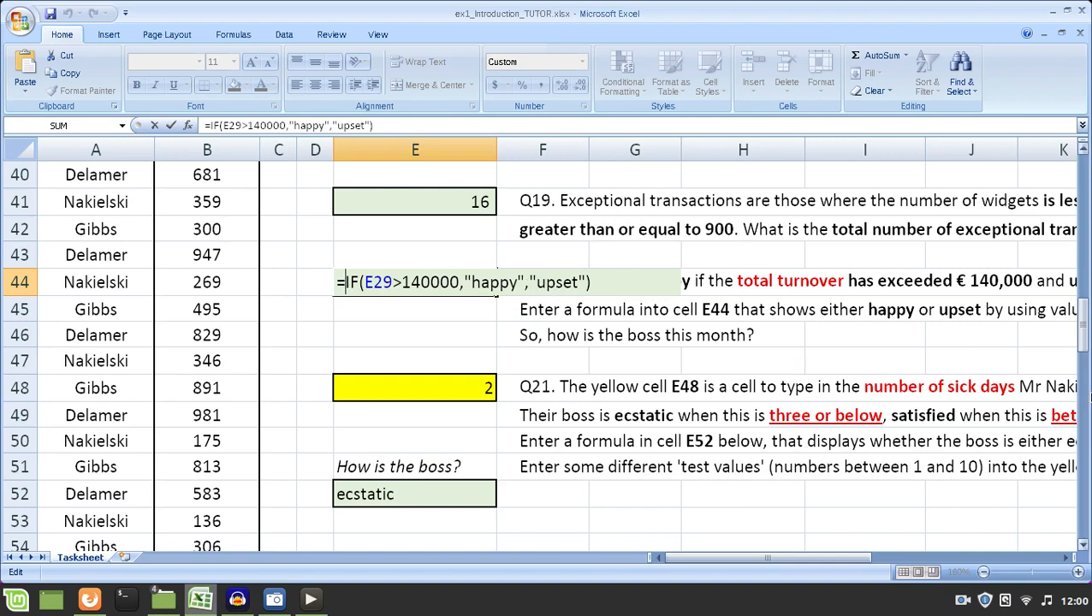
pyautogui.click(347, 283)
pyautogui.moveTo(346, 283); pyautogui.dragTo(358, 282)
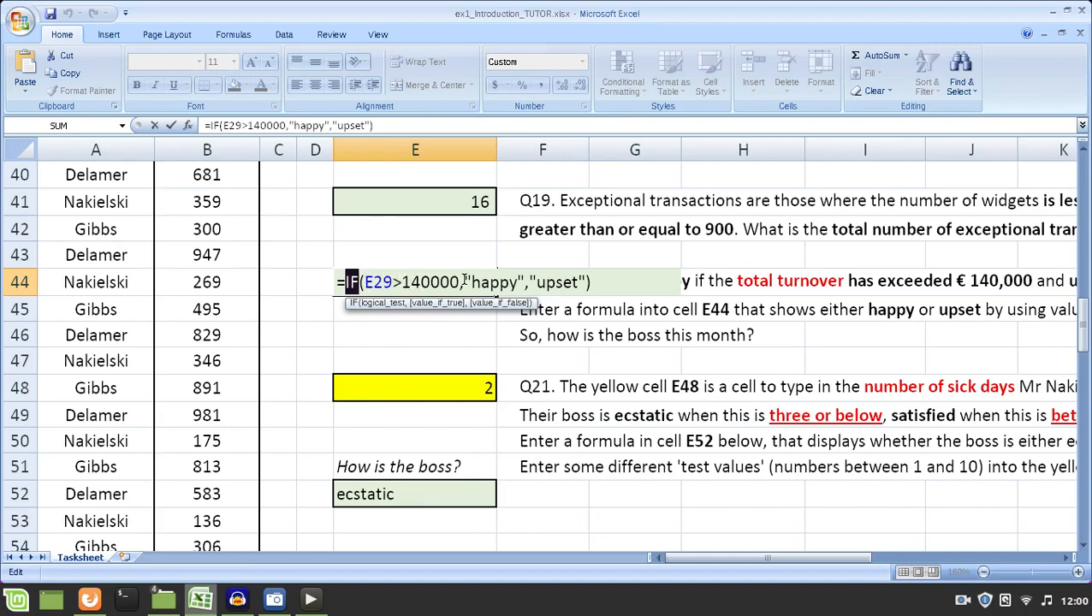
pyautogui.moveTo(472, 283); pyautogui.dragTo(581, 283)
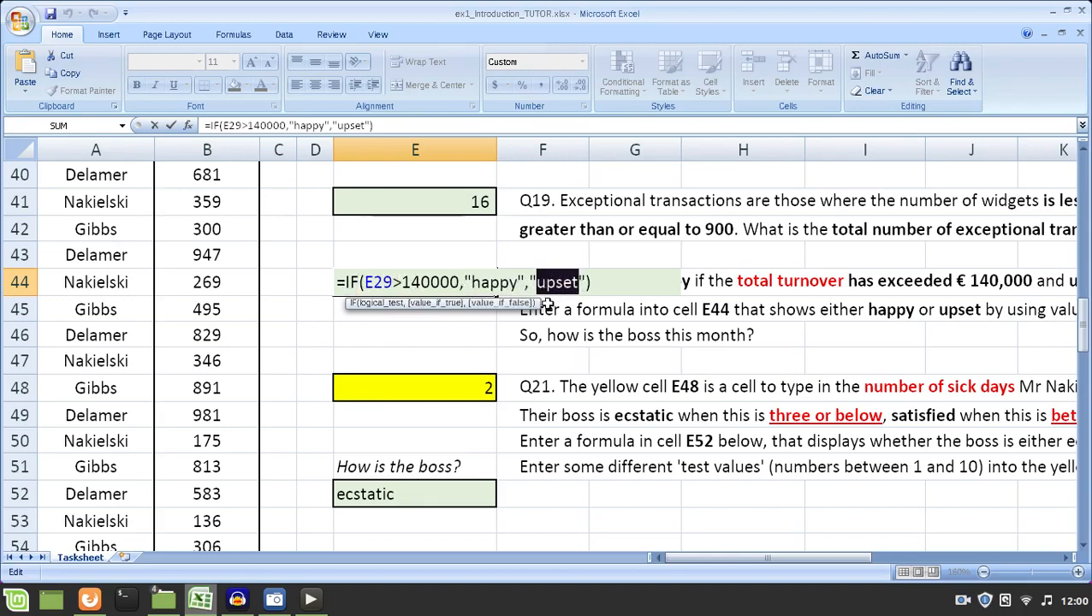
pyautogui.click(349, 282)
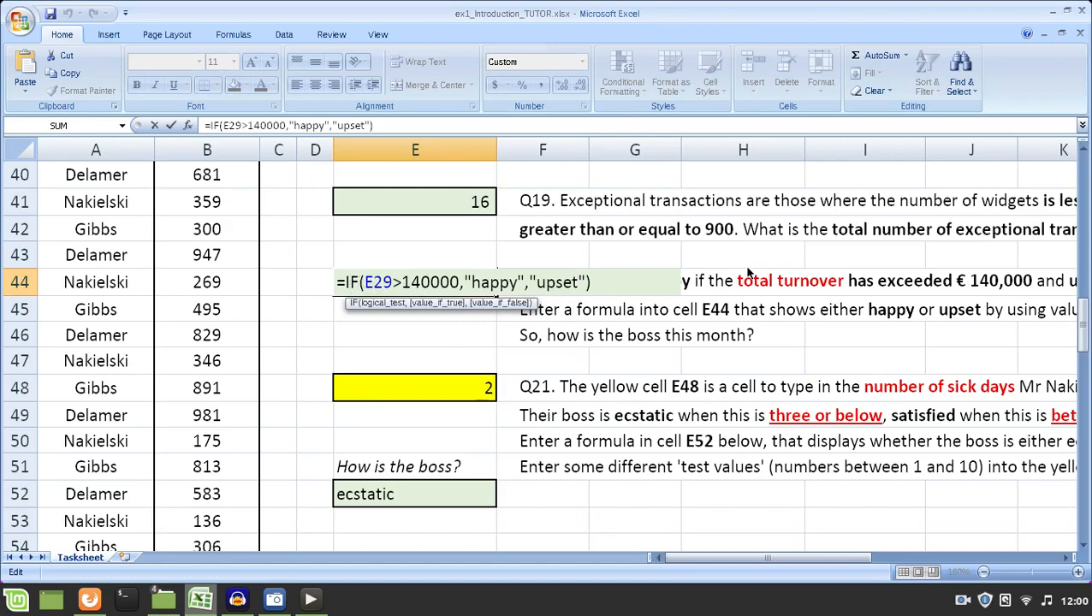
pyautogui.hotkey('shift', 'Right')
pyautogui.hotkey('shift', 'Right')
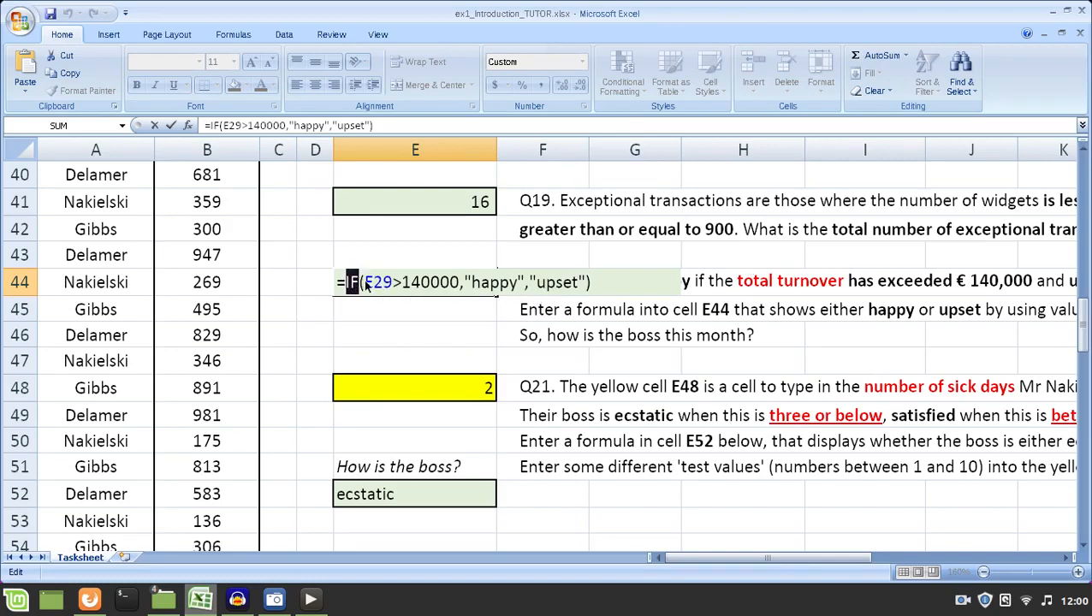
# - Examine the logical test in E44's IF formula, highlighting its cell reference and threshold separately, and leave the formula unedited
pyautogui.moveTo(364, 281); pyautogui.dragTo(459, 282)
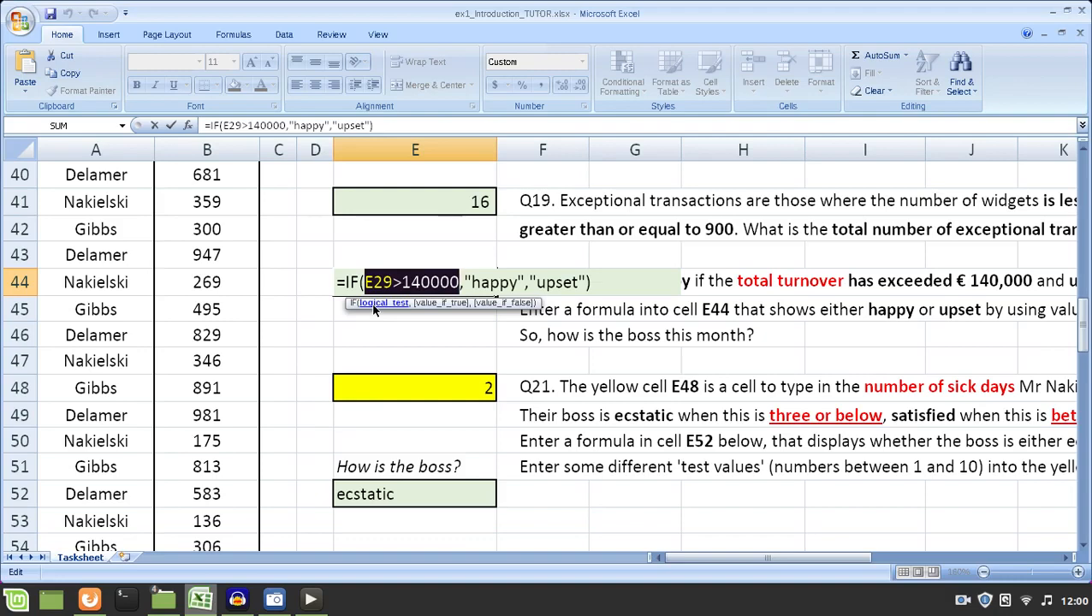
pyautogui.click(391, 283)
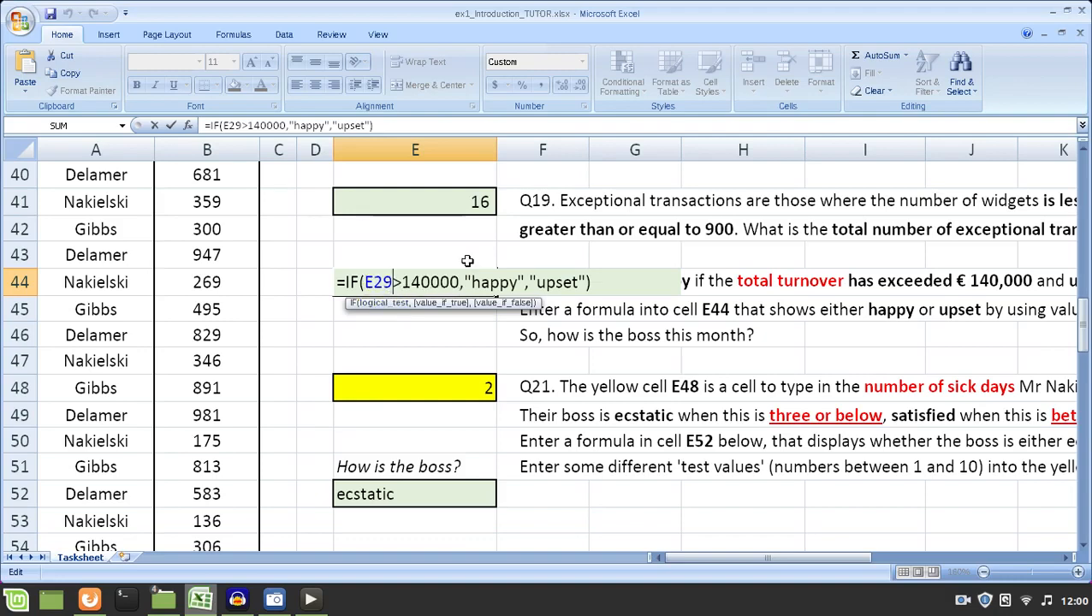
pyautogui.hotkey('shift', 'Left')
pyautogui.hotkey('shift', 'Left')
pyautogui.hotkey('shift', 'Left')
pyautogui.press('Right')
pyautogui.hotkey('shift', 'Right')
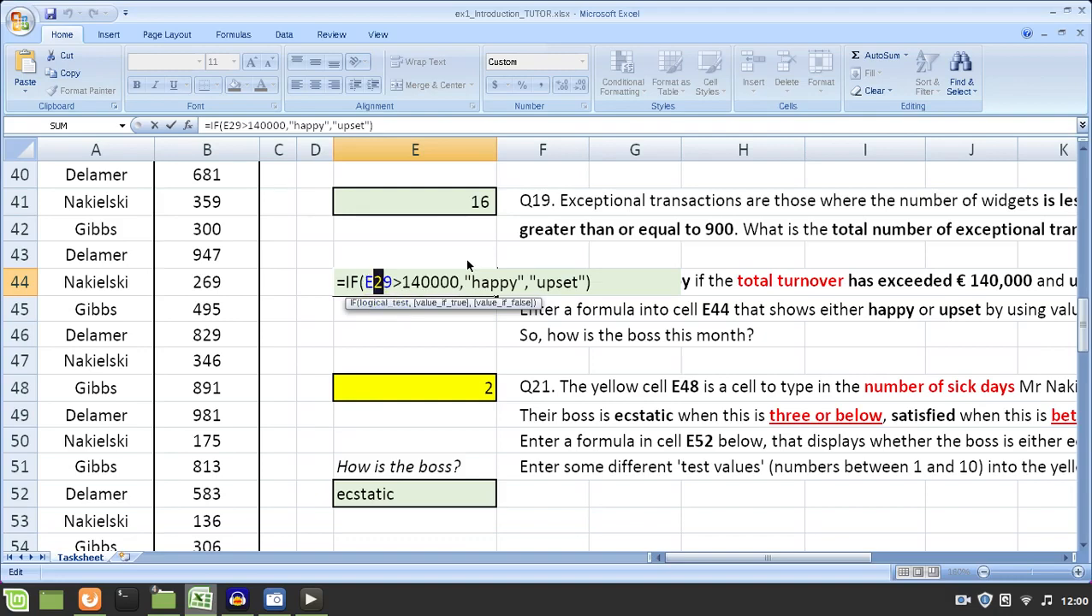
pyautogui.press('Right')
pyautogui.hotkey('shift', 'Right')
pyautogui.press('Right')
pyautogui.press('Left')
pyautogui.hotkey('shift', 'Right')
pyautogui.hotkey('shift', 'Right')
pyautogui.hotkey('shift', 'Right')
pyautogui.hotkey('shift', 'Right')
pyautogui.hotkey('shift', 'Right')
pyautogui.hotkey('shift', 'Right')
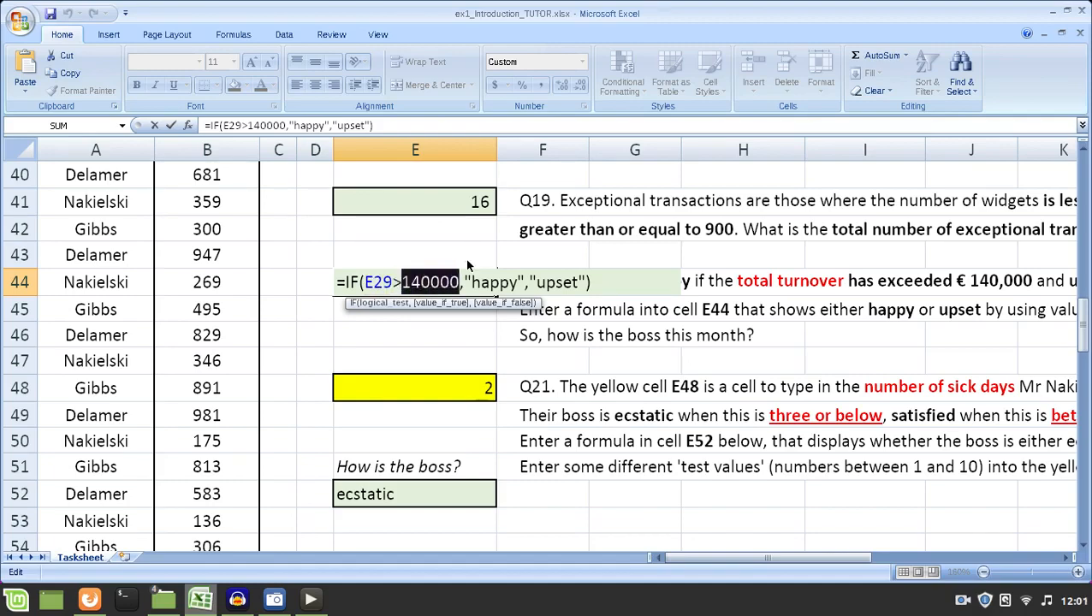
pyautogui.press('Escape')
# - Check the turnover formula in E29, the cell that the IF test refers to, without editing it
pyautogui.scroll(6, 467, 266)
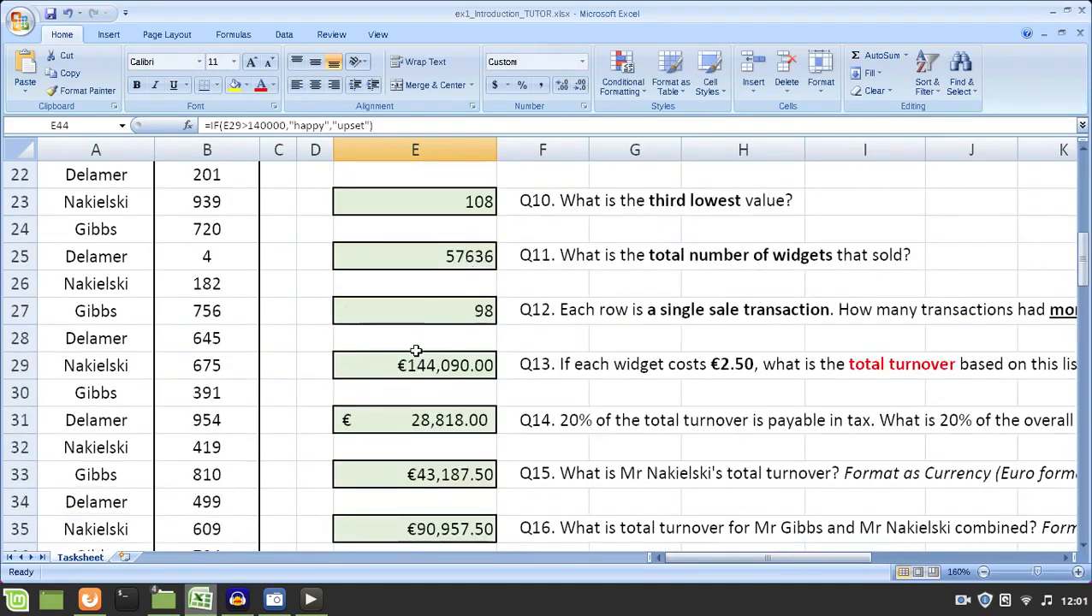
pyautogui.click(410, 364)
pyautogui.press('F2')
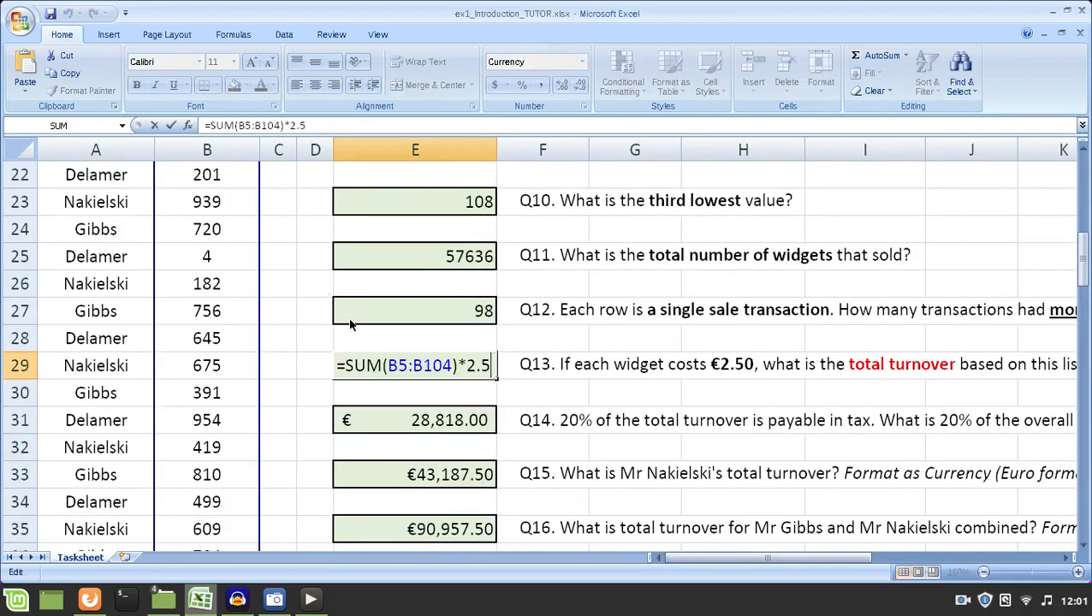
pyautogui.press('Escape')
pyautogui.scroll(-1, 349, 324)
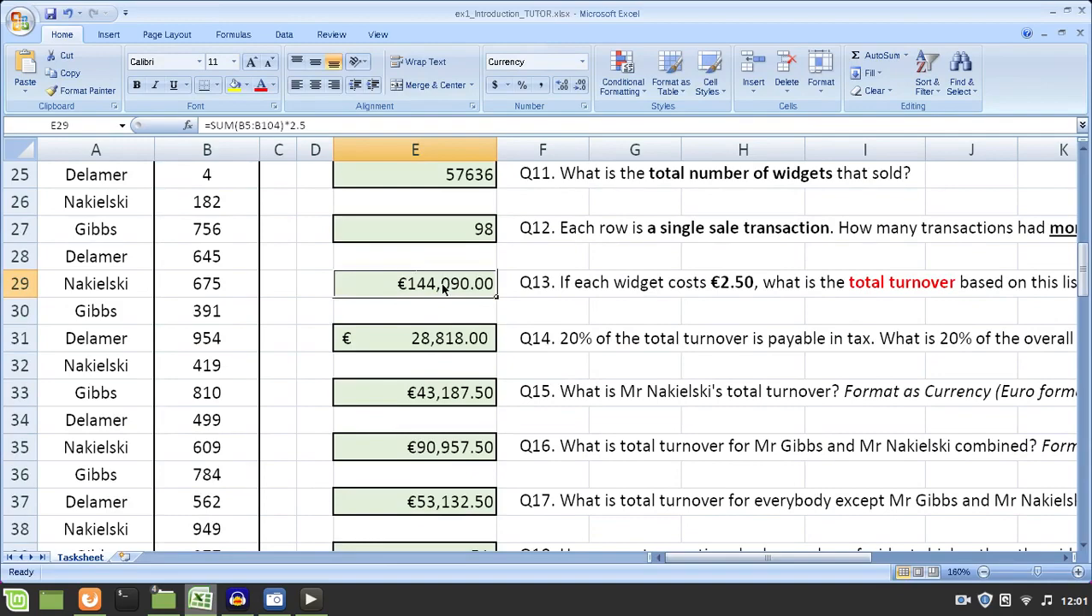
# - Reopen the IF formula in E44 and highlight its E29 cell reference
pyautogui.scroll(-5, 444, 289)
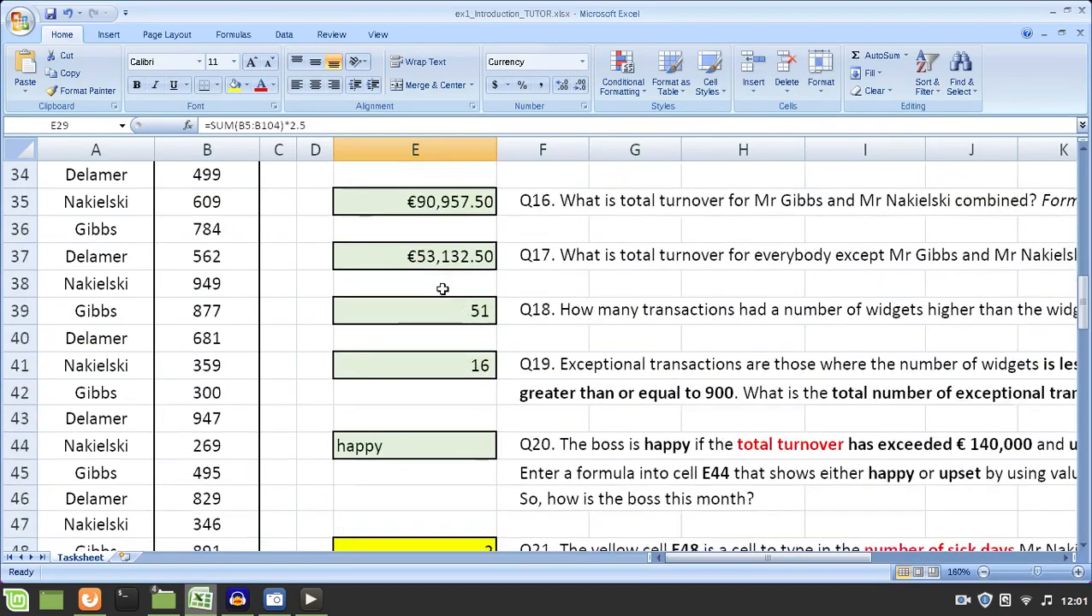
pyautogui.doubleClick(425, 282)
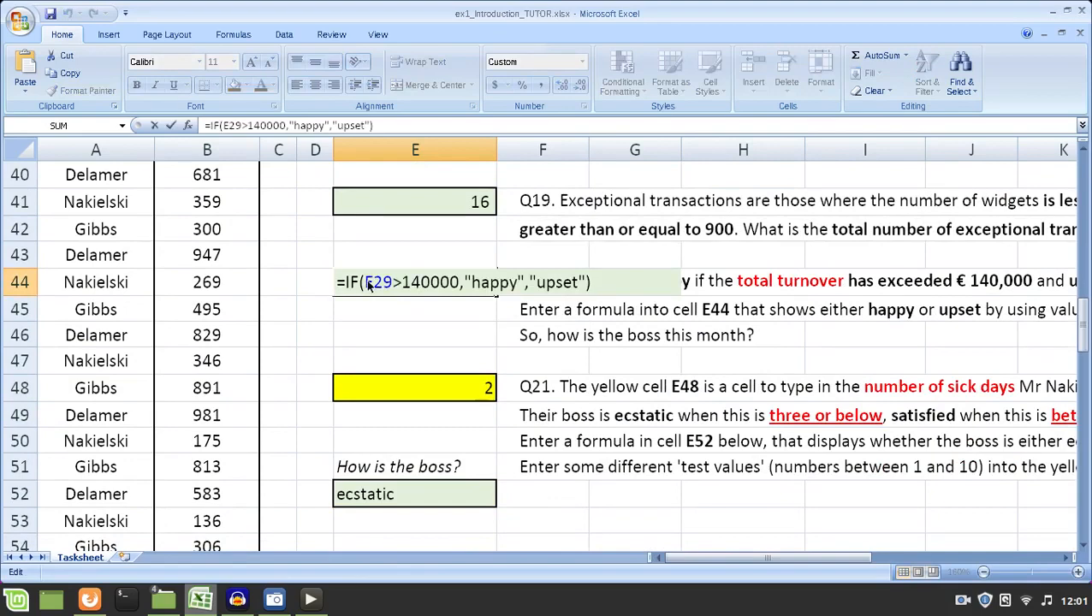
pyautogui.moveTo(366, 283); pyautogui.dragTo(392, 282)
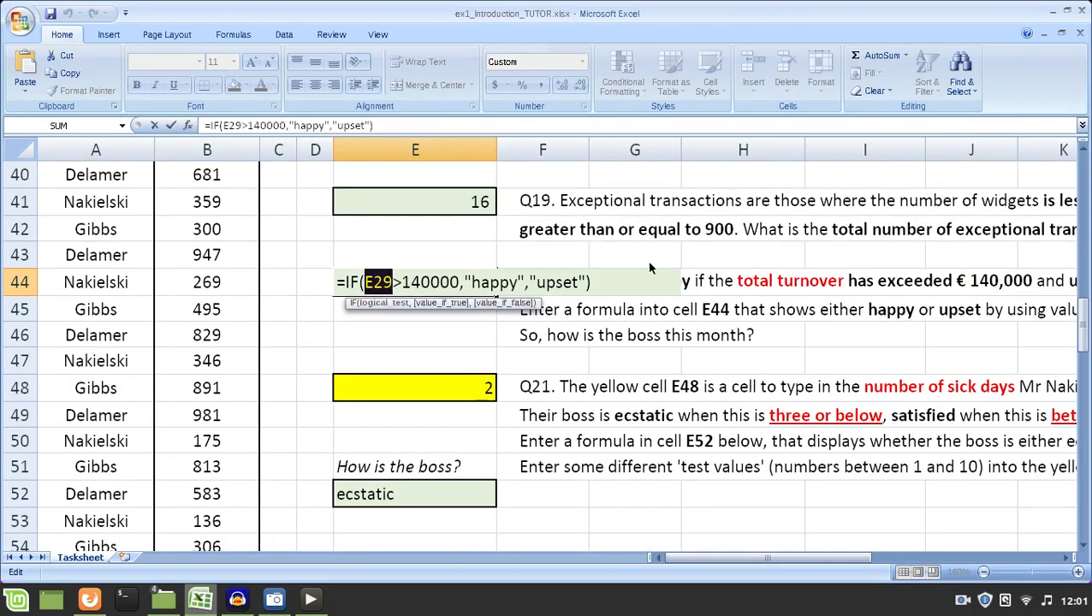
# - Highlight the 140000 threshold in the logical test of E44's IF formula
pyautogui.press('Right')
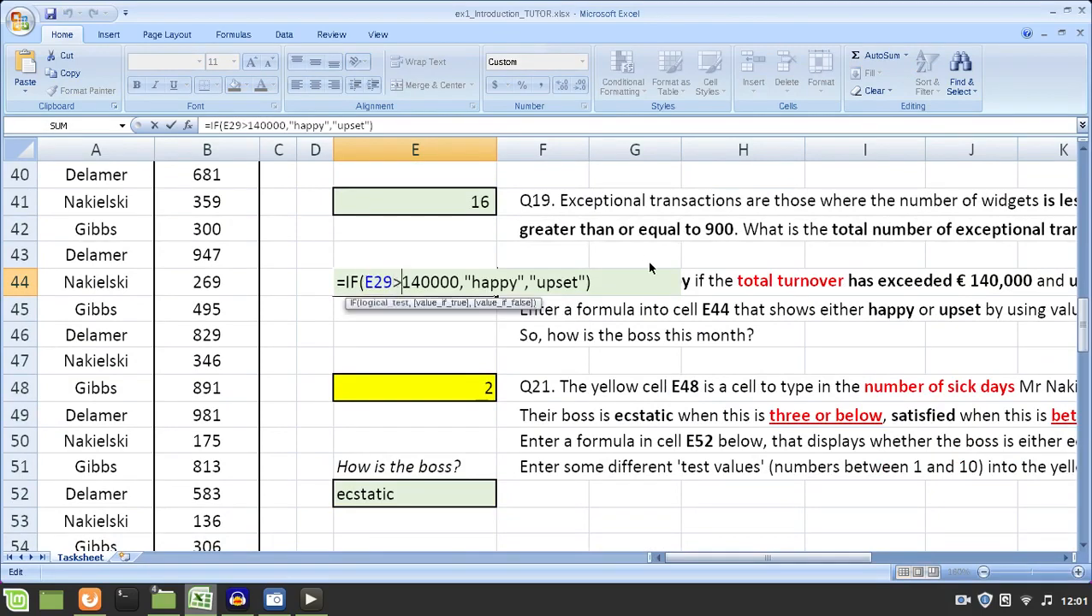
pyautogui.hotkey('shift', 'Right')
pyautogui.hotkey('shift', 'Right')
pyautogui.hotkey('shift', 'Right')
pyautogui.hotkey('shift', 'Right')
pyautogui.hotkey('shift', 'Right')
pyautogui.hotkey('shift', 'Right')
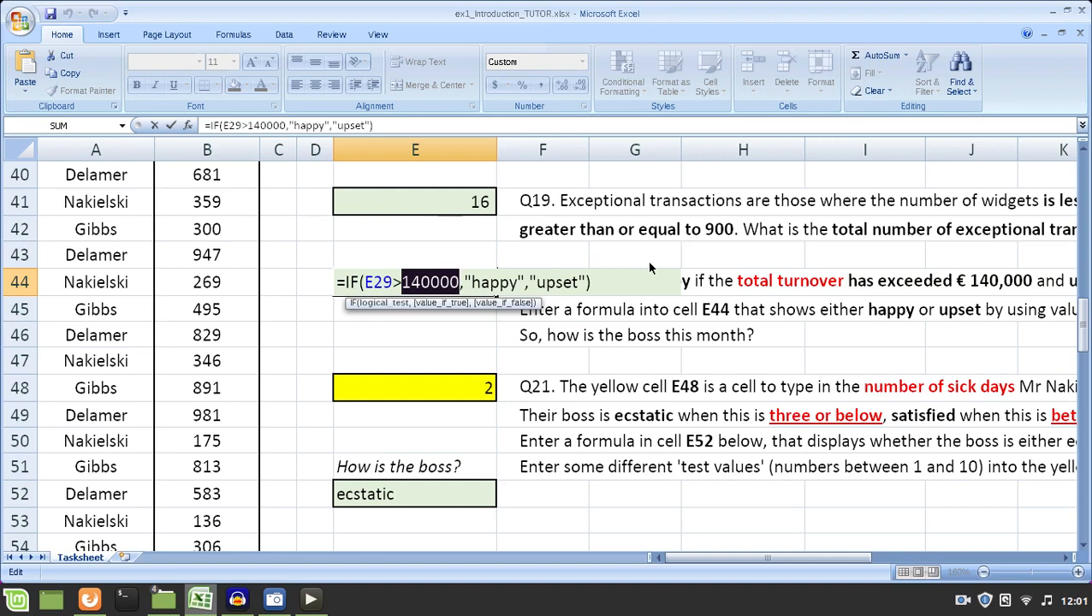
# - Return to the start of the logical test in E44 and highlight its E29 cell reference
pyautogui.press('Left')
pyautogui.press('Left')
pyautogui.press('Left')
pyautogui.press('Left')
pyautogui.press('Left')
pyautogui.press('Left')
pyautogui.press('Left')
pyautogui.press('Left')
pyautogui.press('Left')
pyautogui.press('Left')
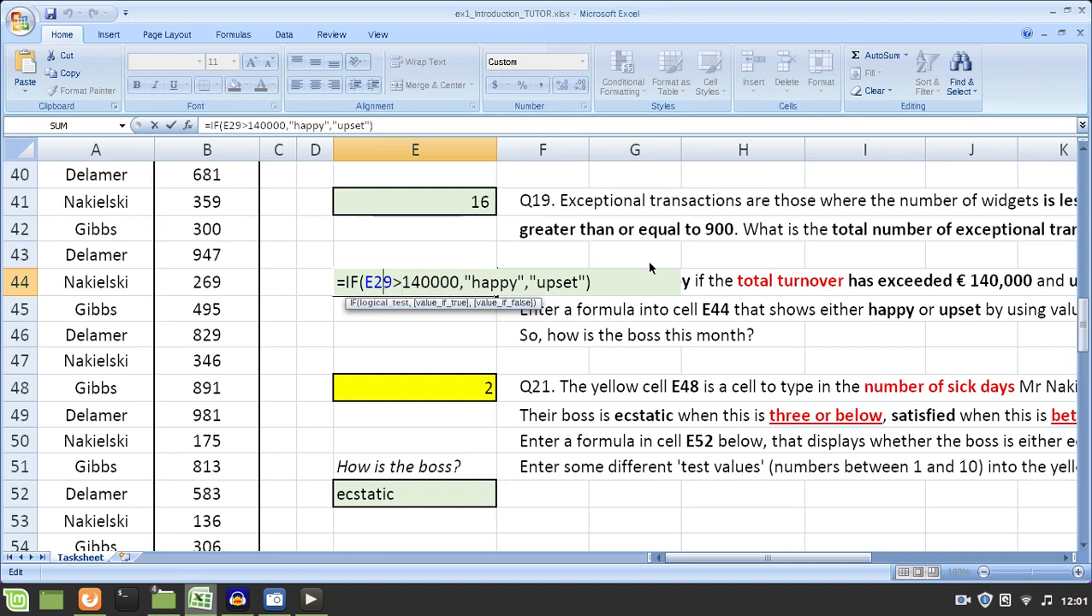
pyautogui.hotkey('shift', 'Right')
pyautogui.hotkey('shift', 'Right')
pyautogui.hotkey('shift', 'Right')
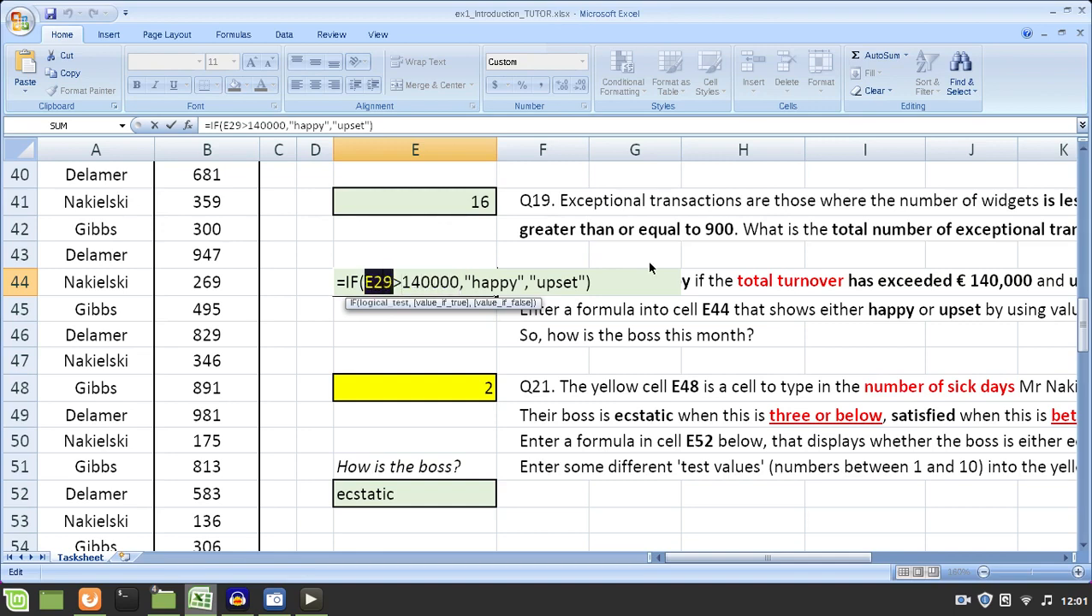
# - Highlight the > operator and the 140000 threshold in E44's logical test, and leave the formula unedited
pyautogui.press('Right')
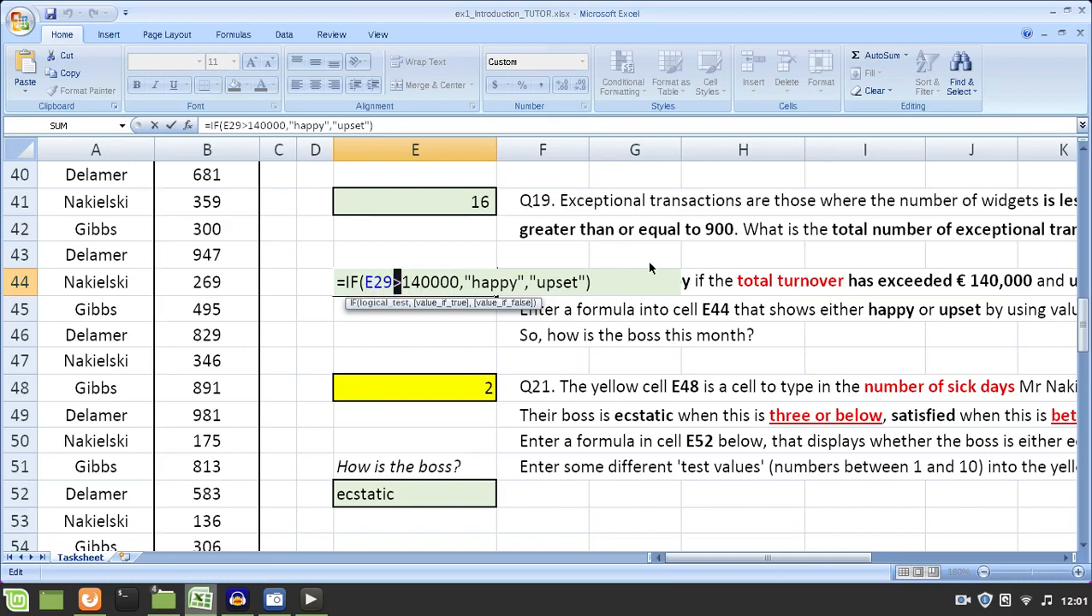
pyautogui.press('Right')
pyautogui.hotkey('shift', 'Right')
pyautogui.hotkey('shift', 'Right')
pyautogui.hotkey('shift', 'Right')
pyautogui.hotkey('shift', 'Right')
pyautogui.hotkey('shift', 'Right')
pyautogui.hotkey('shift', 'Right')
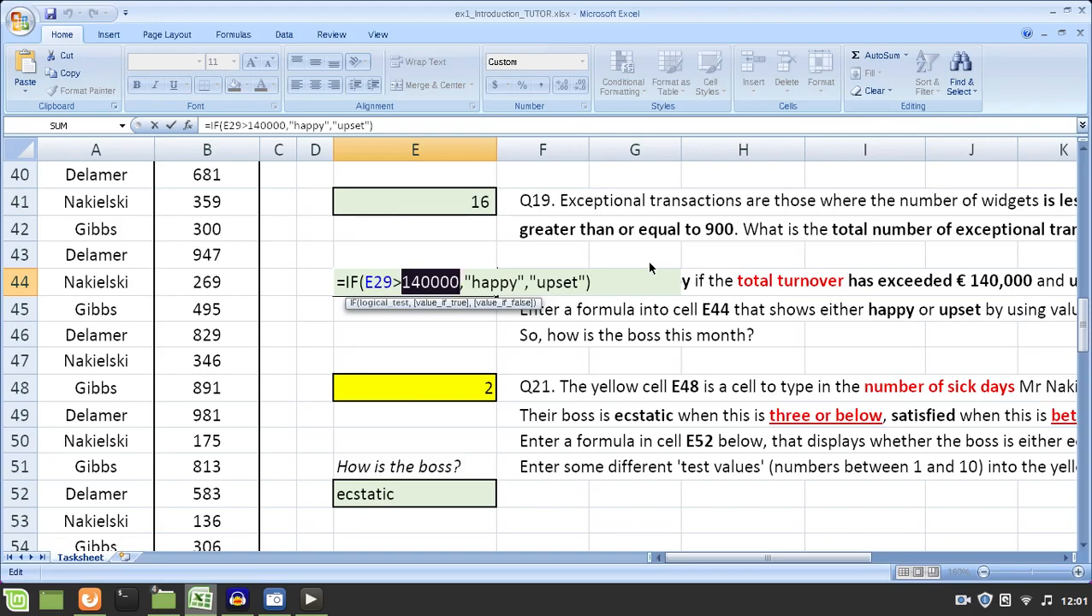
pyautogui.press('Escape')
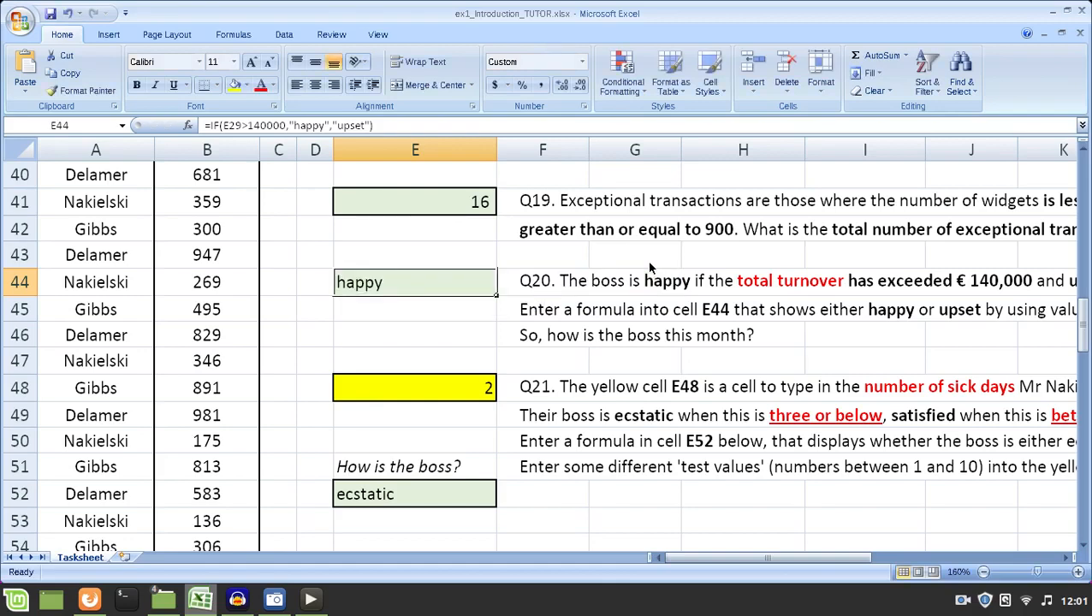
# - Reopen E44's IF formula and highlight the E29 reference and the 140000 threshold one after the other
pyautogui.press('F2')
pyautogui.press('Home')
pyautogui.press('Right')
pyautogui.press('Right')
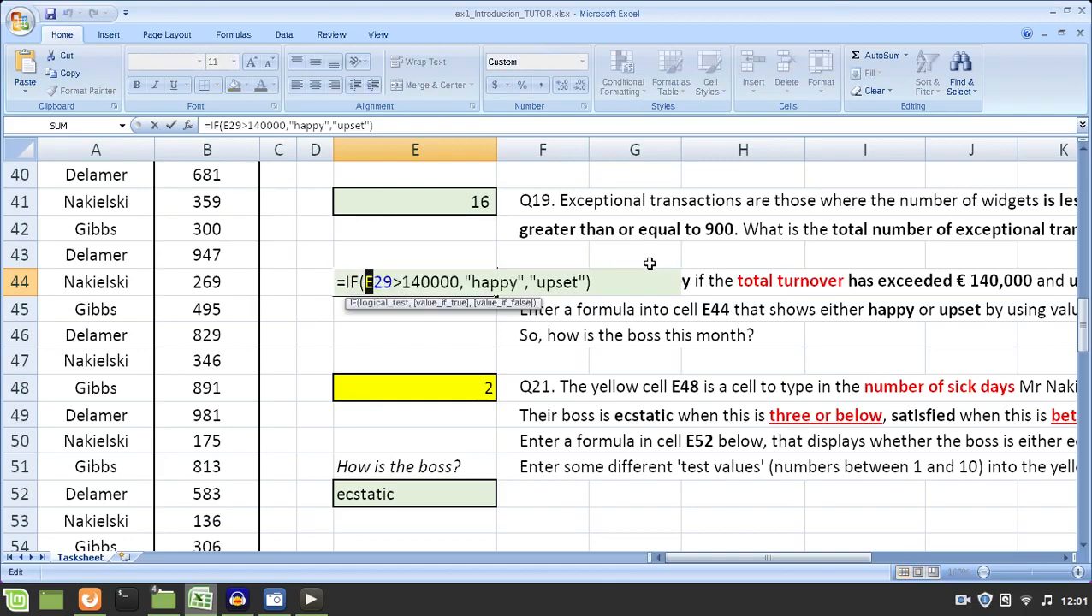
pyautogui.hotkey('shift', 'Right')
pyautogui.hotkey('shift', 'Right')
pyautogui.hotkey('shift', 'Right')
pyautogui.press('Right')
pyautogui.press('Left')
pyautogui.press('Right')
pyautogui.hotkey('shift', 'Right')
pyautogui.hotkey('shift', 'Right')
pyautogui.hotkey('shift', 'Right')
pyautogui.hotkey('shift', 'Right')
pyautogui.hotkey('shift', 'Right')
pyautogui.hotkey('shift', 'Right')
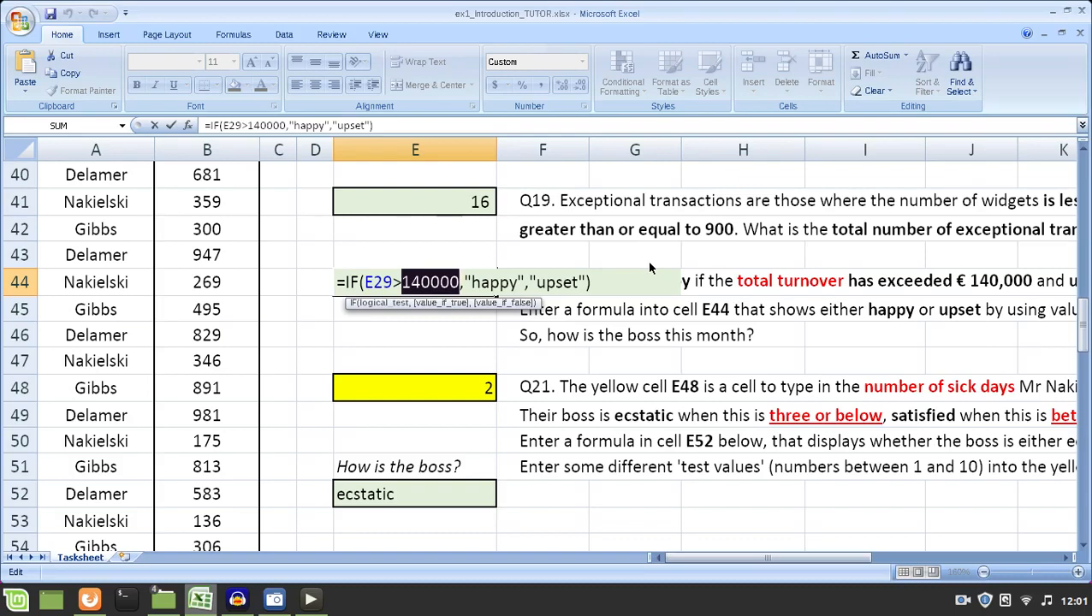
# - Highlight single zeros within the 140000 threshold to examine how the number is written
pyautogui.press('Right')
pyautogui.press('Left')
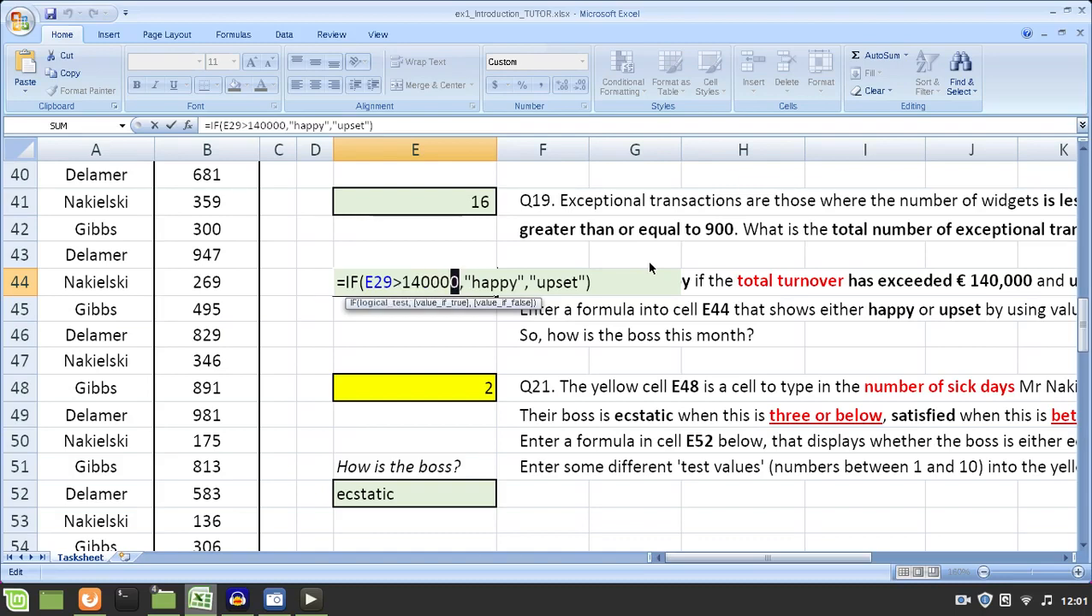
pyautogui.press('Left')
pyautogui.press('Left')
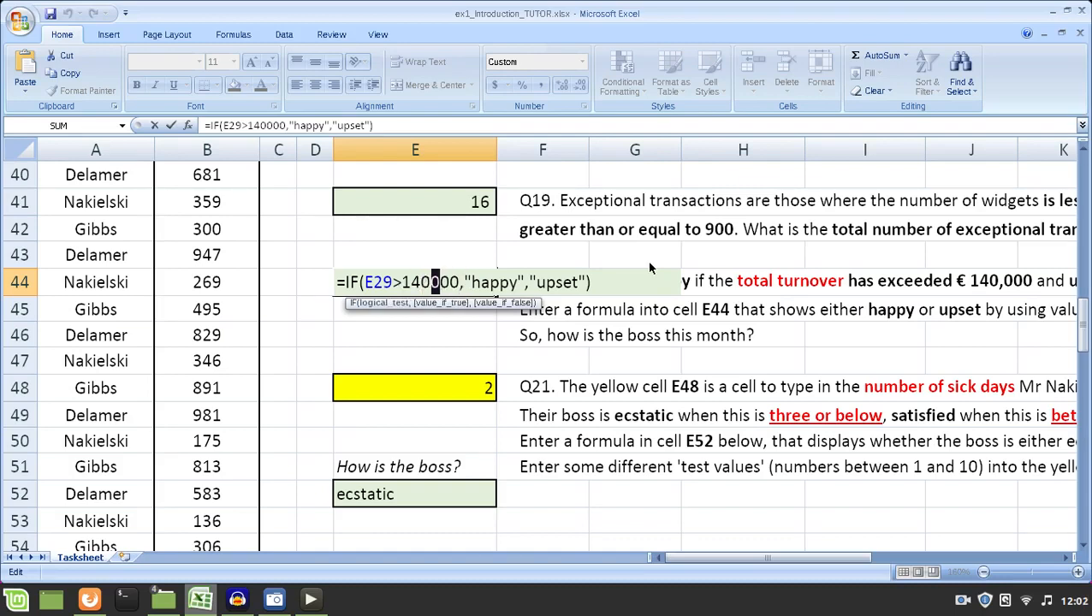
# - Highlight the word happy in E44's formula, the outcome used when the test is true
pyautogui.press('Right')
pyautogui.press('Right')
pyautogui.press('Right')
pyautogui.press('Right')
pyautogui.press('Right')
pyautogui.hotkey('shift', 'Right')
pyautogui.hotkey('shift', 'Right')
pyautogui.hotkey('shift', 'Right')
pyautogui.hotkey('shift', 'Right')
pyautogui.hotkey('shift', 'Right')
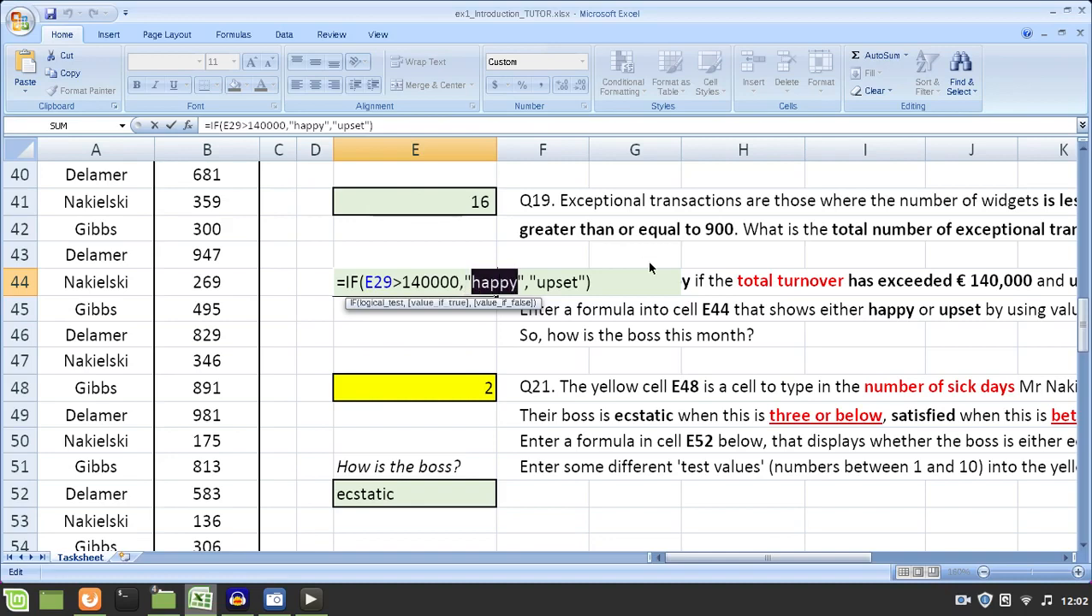
# - Highlight the outcome for a false test, upset, in E44's formula, both without and with its quotation marks
pyautogui.press('Right')
pyautogui.press('Right')
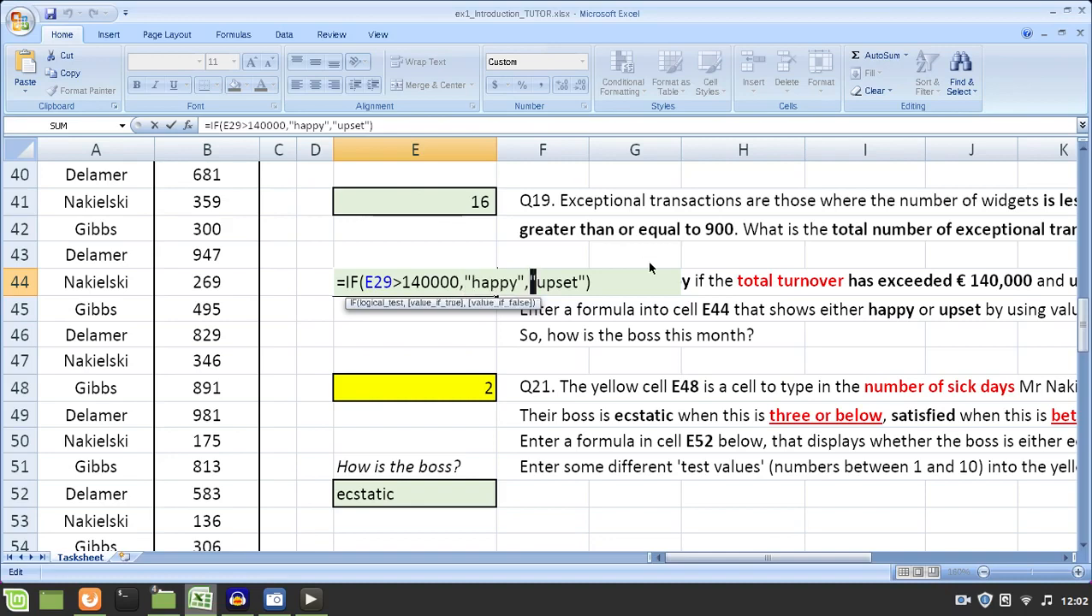
pyautogui.hotkey('shift', 'Right')
pyautogui.hotkey('shift', 'Left')
pyautogui.hotkey('shift', 'Right')
pyautogui.hotkey('shift', 'Right')
pyautogui.hotkey('shift', 'Right')
pyautogui.hotkey('shift', 'Right')
pyautogui.hotkey('shift', 'Right')
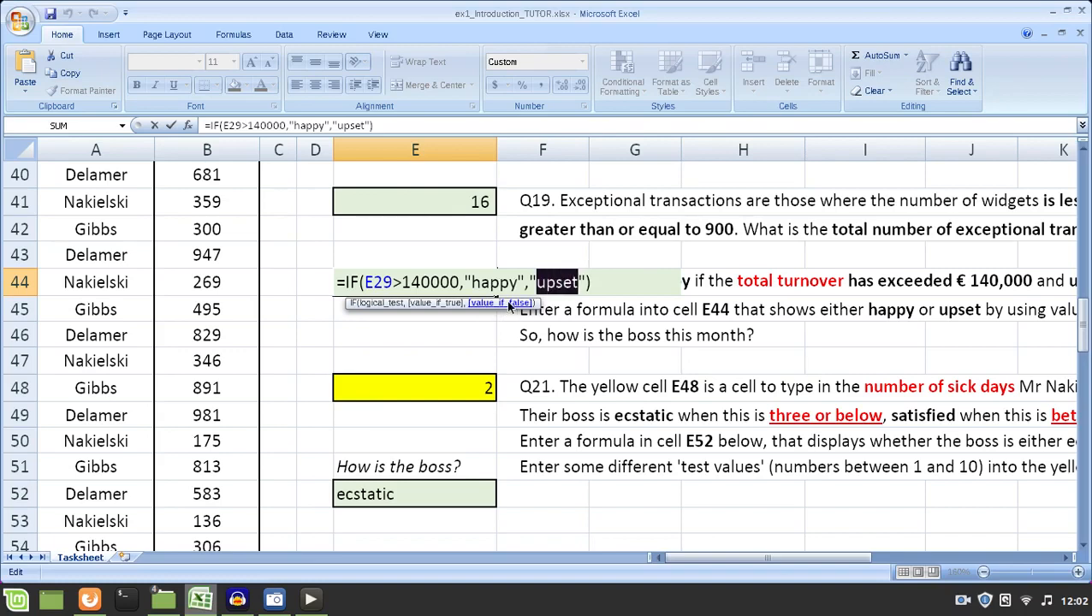
pyautogui.moveTo(360, 283); pyautogui.dragTo(587, 282)
pyautogui.click(531, 282)
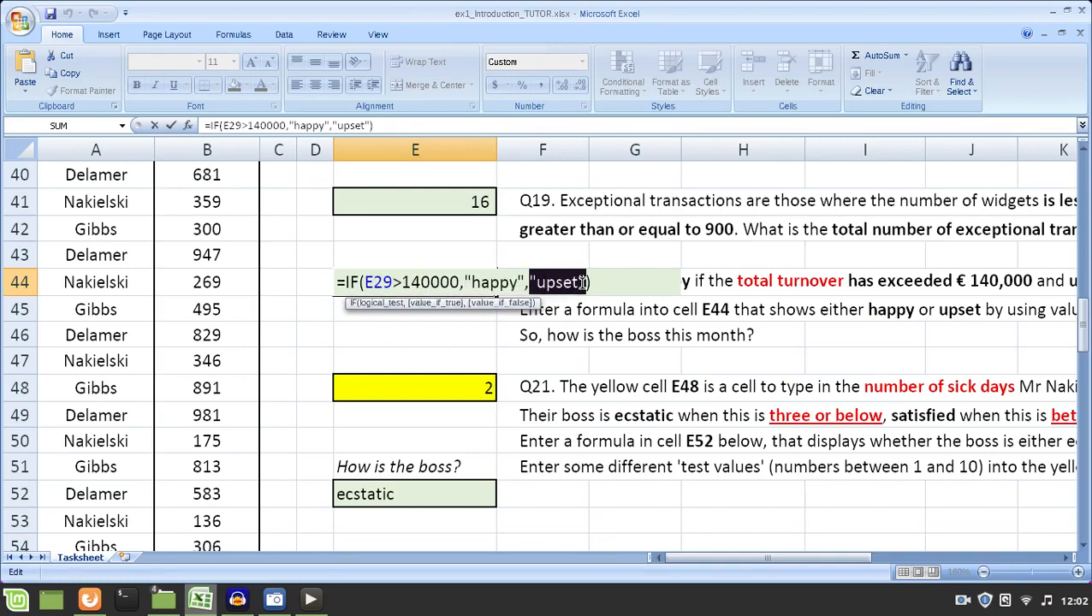
# - Highlight the two commas that separate the three arguments of the IF formula in E44
pyautogui.click(460, 282)
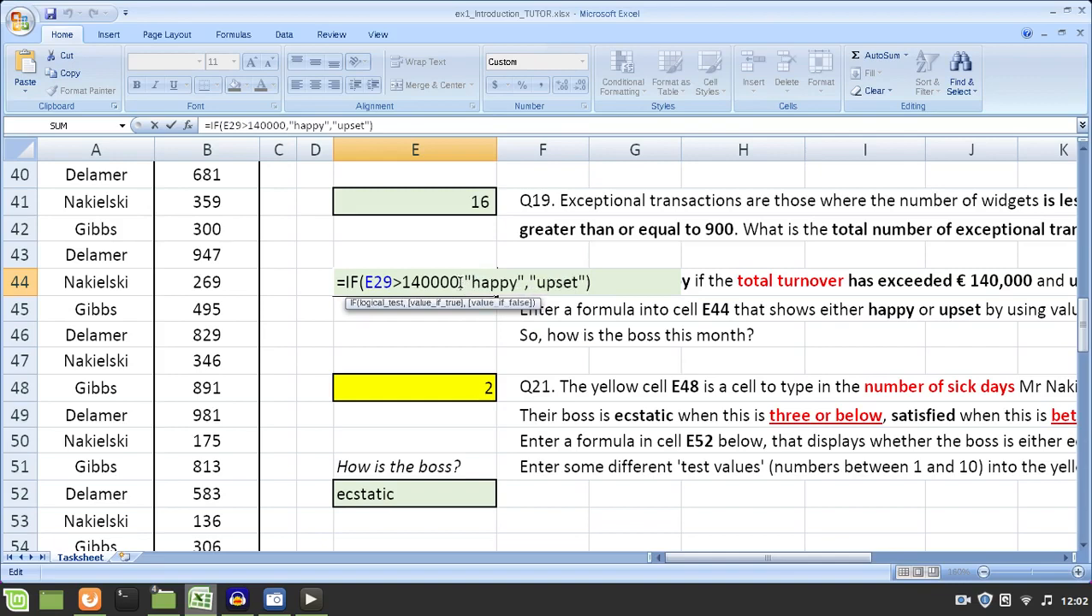
pyautogui.press('Right')
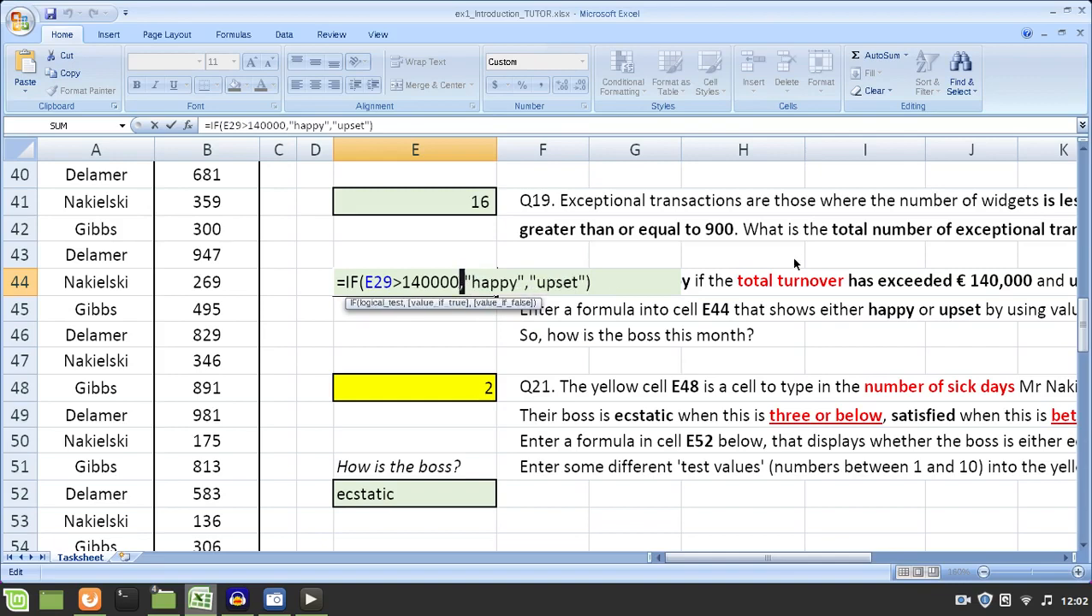
pyautogui.click(525, 283)
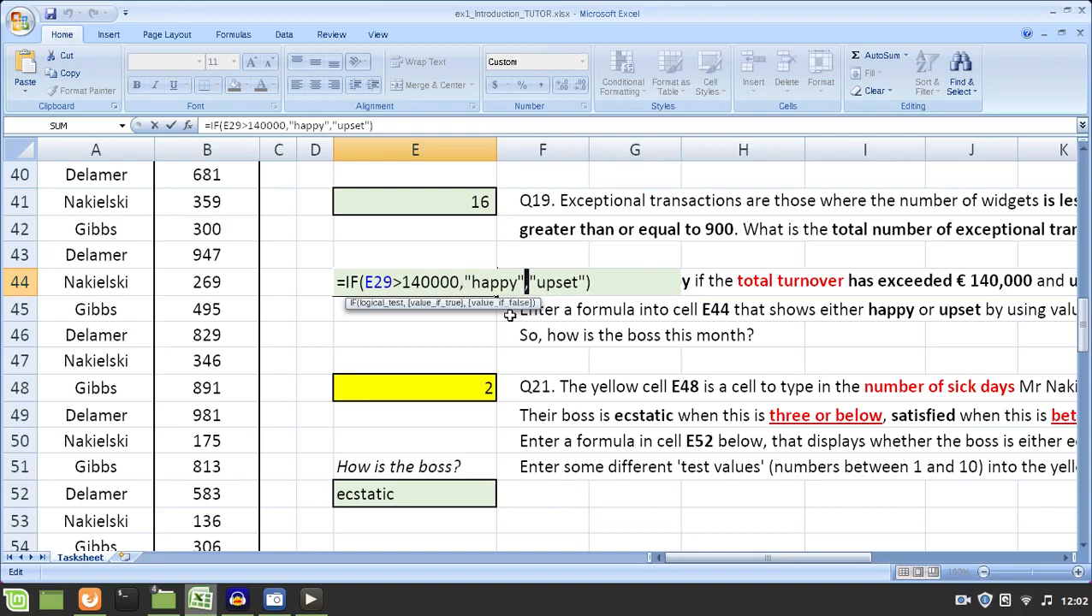
pyautogui.click(462, 282)
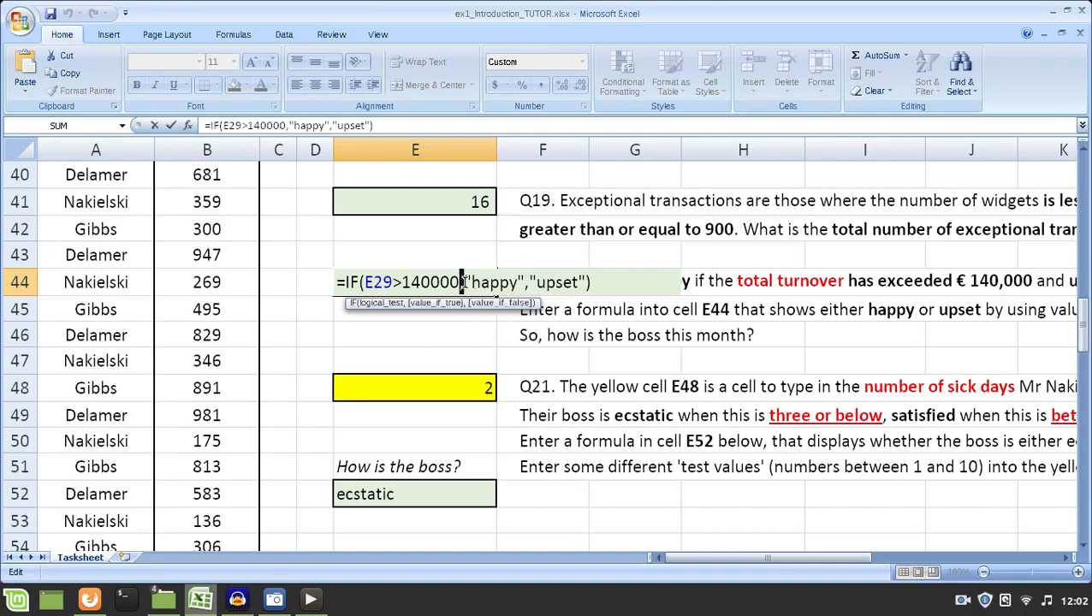
pyautogui.click(525, 289)
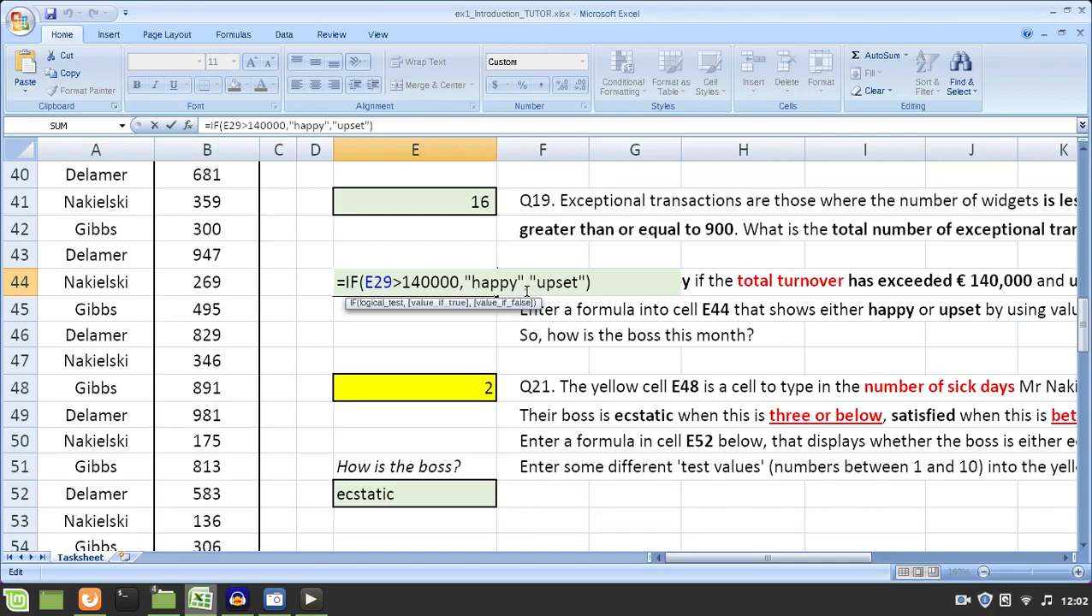
pyautogui.moveTo(527, 291); pyautogui.dragTo(533, 287)
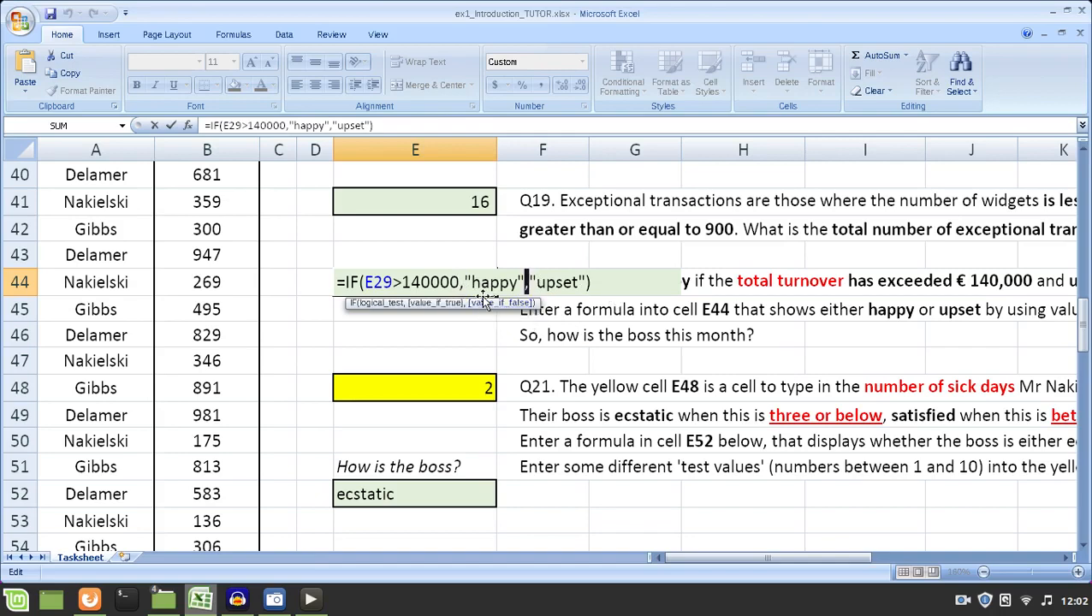
# - Try a semicolon instead of the comma after 140000 in E44's formula, and commit the formula with the comma restored
pyautogui.click(464, 280)
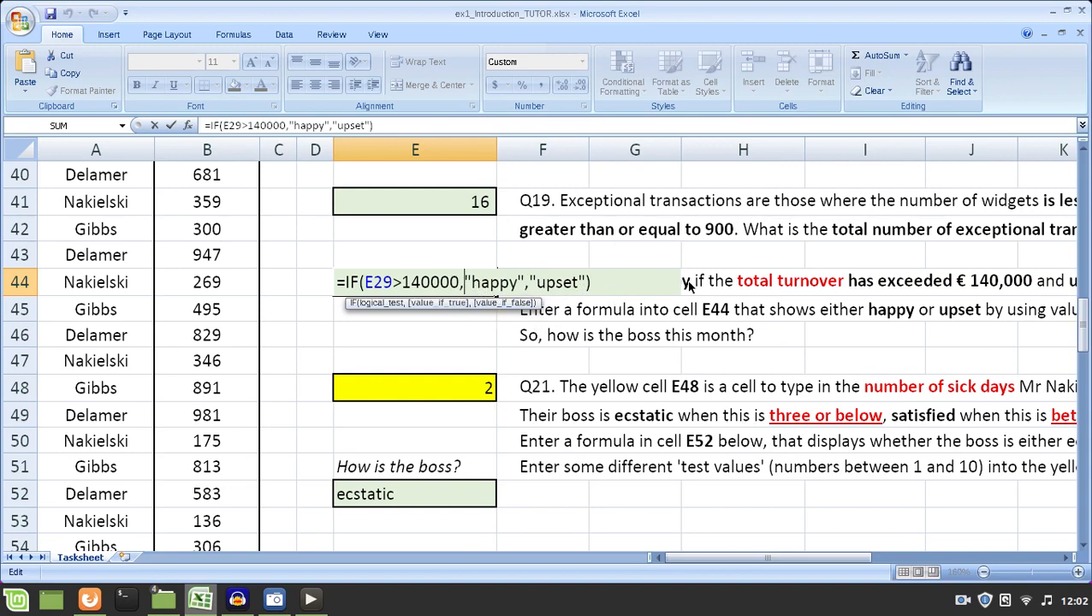
pyautogui.hotkey('shift', 'Left')
pyautogui.write(';')
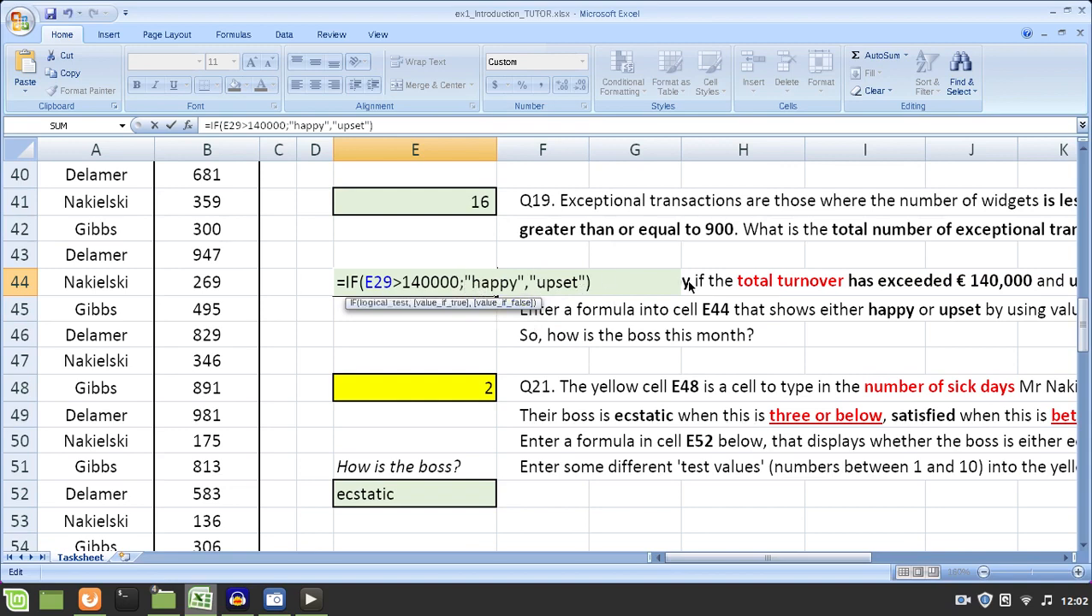
pyautogui.press('BackSpace')
pyautogui.write(',')
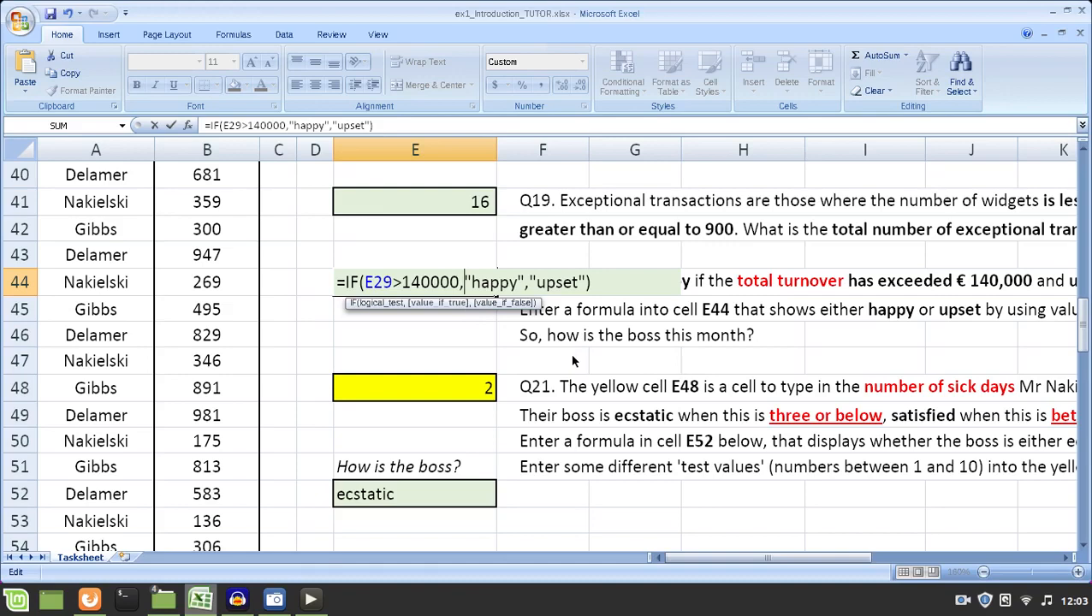
pyautogui.press('End')
pyautogui.hotkey('ctrl', 'Return')
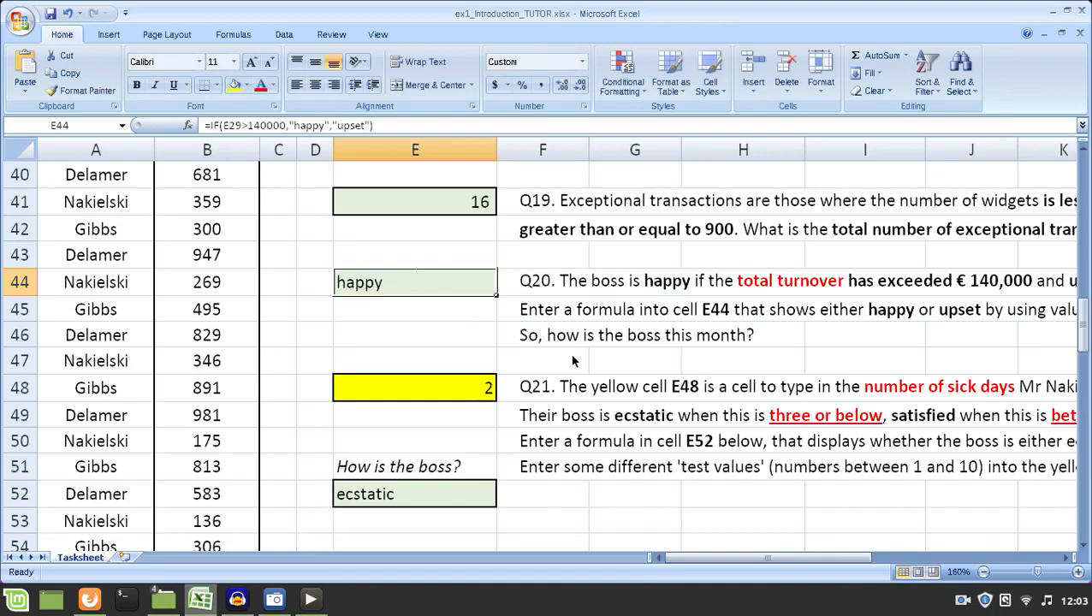
# - Reopen E44's formula, highlight the >140000 comparison and close the formula unedited
pyautogui.press('F2')
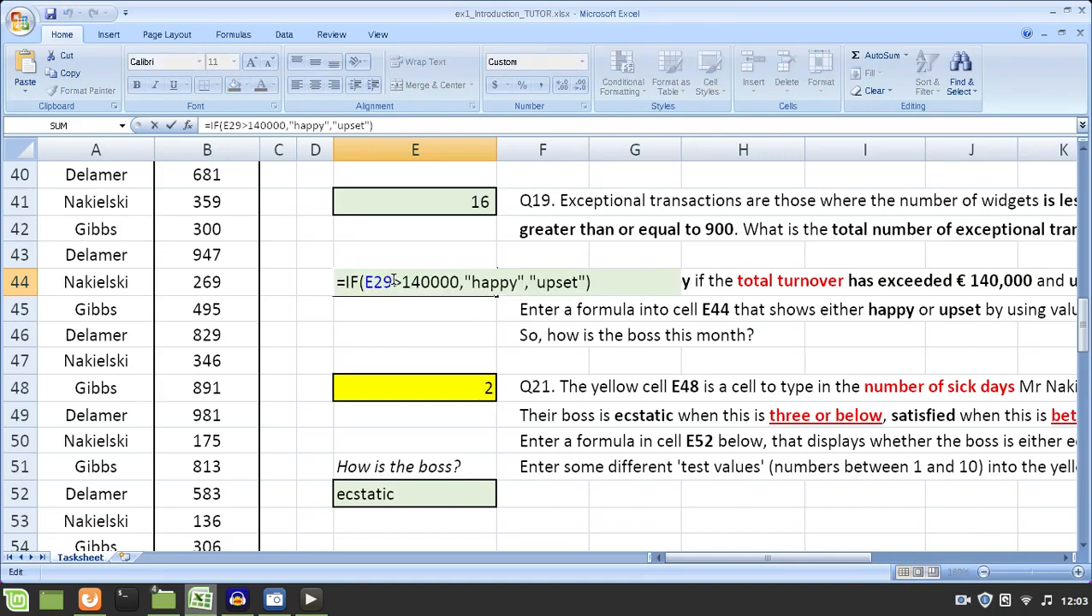
pyautogui.moveTo(395, 280); pyautogui.dragTo(459, 285)
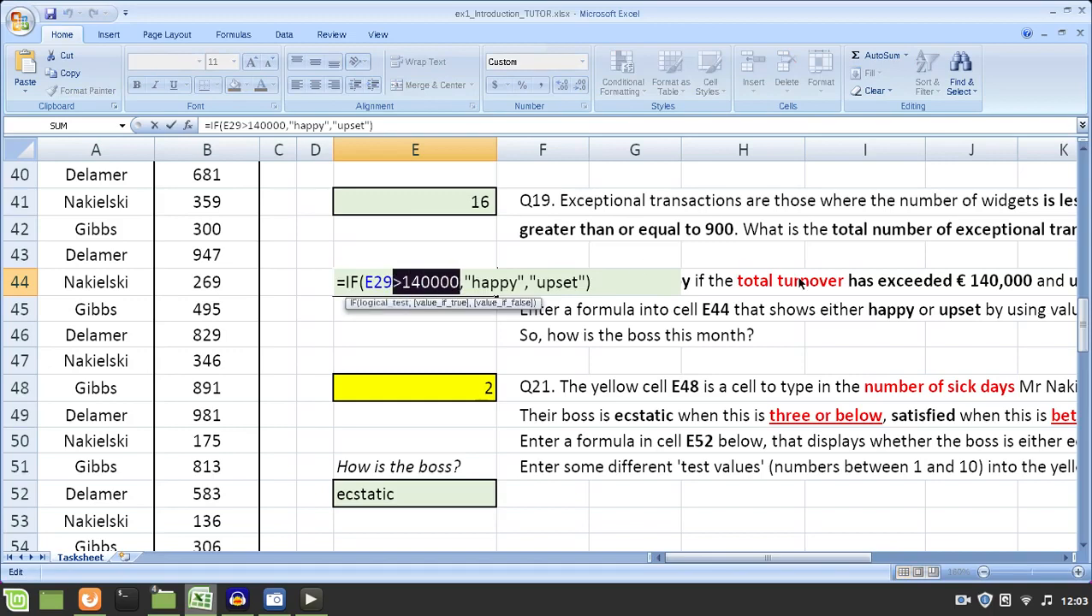
pyautogui.press('Escape')
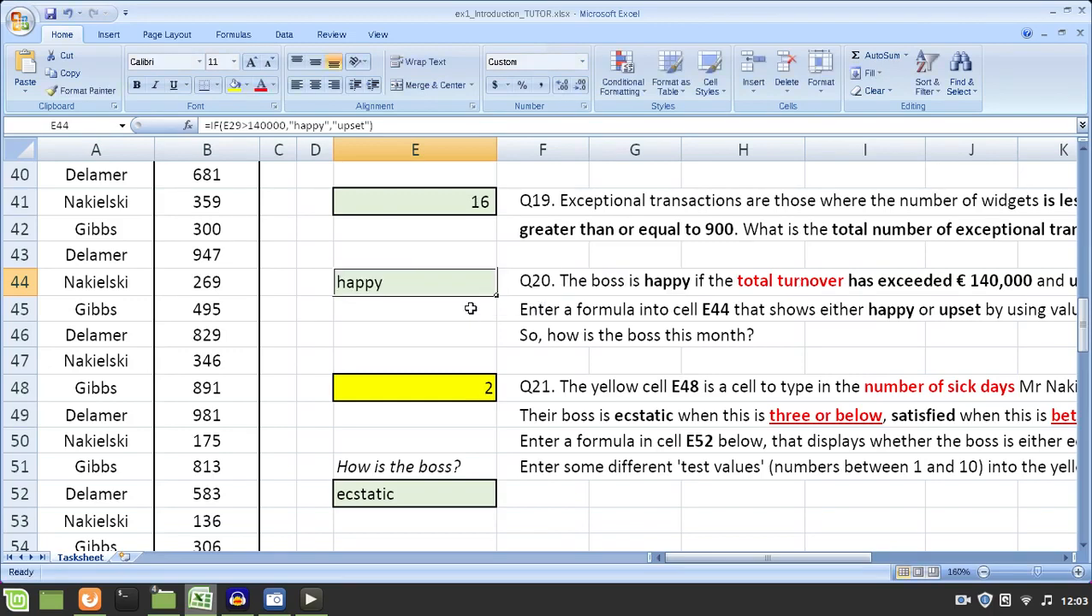
# - Try the operators <, = and >= in place of > in the logical test of E44
pyautogui.doubleClick(390, 294)
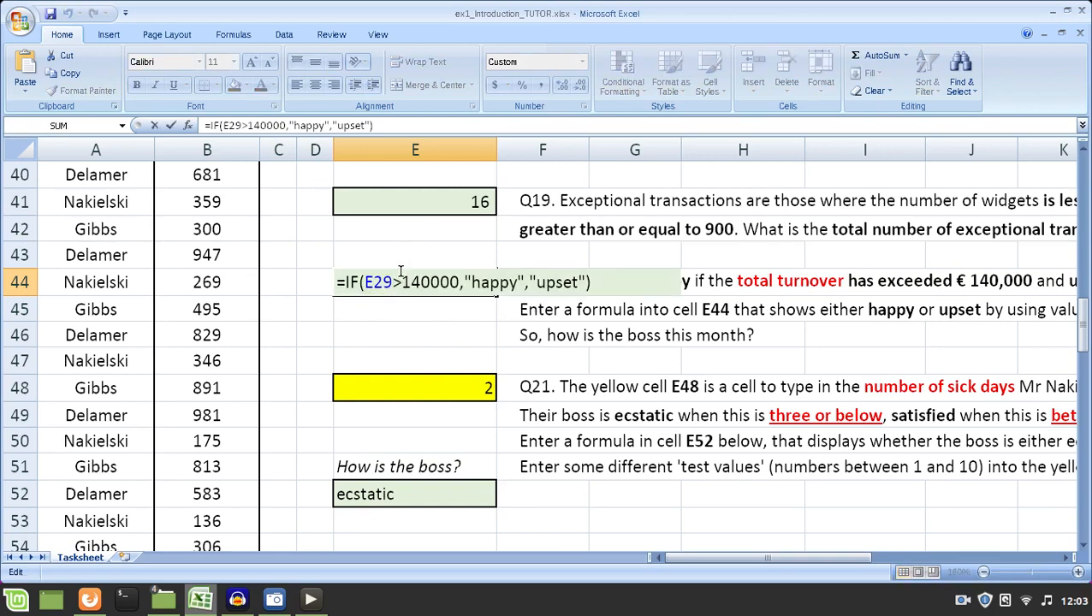
pyautogui.moveTo(401, 276); pyautogui.dragTo(390, 275)
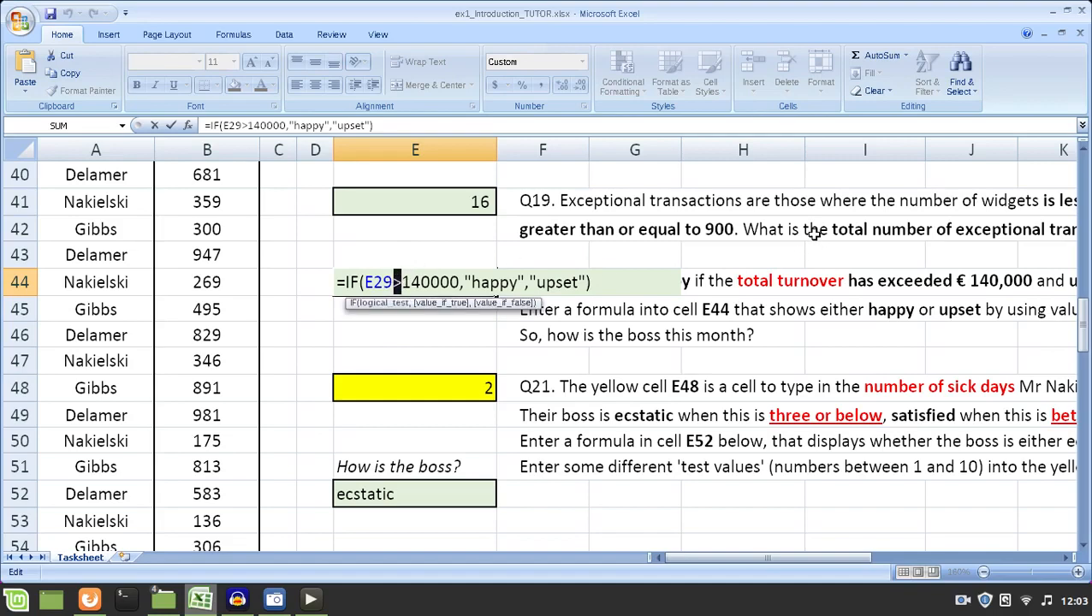
pyautogui.write('<')
pyautogui.press('BackSpace')
pyautogui.write('=')
pyautogui.press('BackSpace')
pyautogui.write('>=')
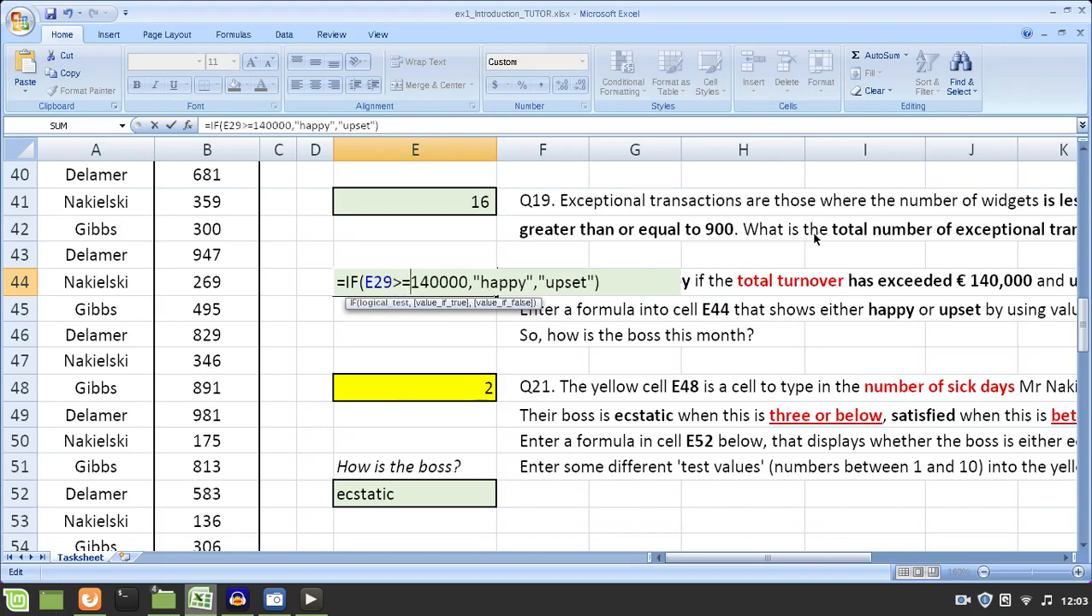
# - Try the operators <= and <> in E44's logical test, and restore the original > operator
pyautogui.press('BackSpace')
pyautogui.press('BackSpace')
pyautogui.write('<=')
pyautogui.press('BackSpace')
pyautogui.write('>')
pyautogui.press('BackSpace')
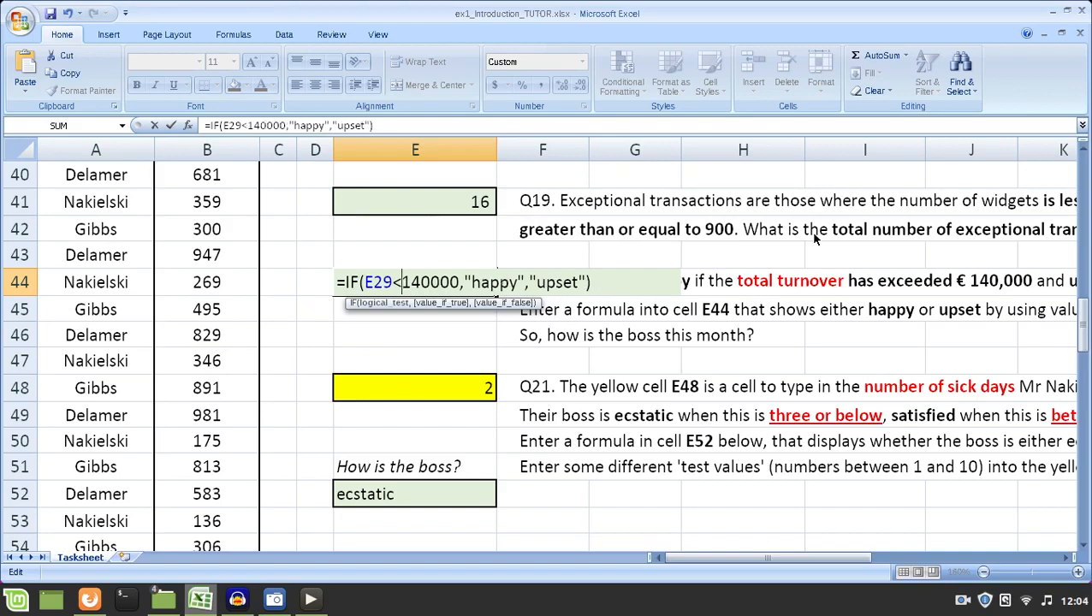
pyautogui.press('BackSpace')
pyautogui.write('>')
pyautogui.hotkey('shift', 'Left')
# - Highlight happy as the value_if_true text in E44's IF formula
pyautogui.press('Right')
pyautogui.press('Right')
pyautogui.press('Right')
pyautogui.press('Right')
pyautogui.press('Right')
pyautogui.press('Right')
pyautogui.press('Right')
pyautogui.press('Right')
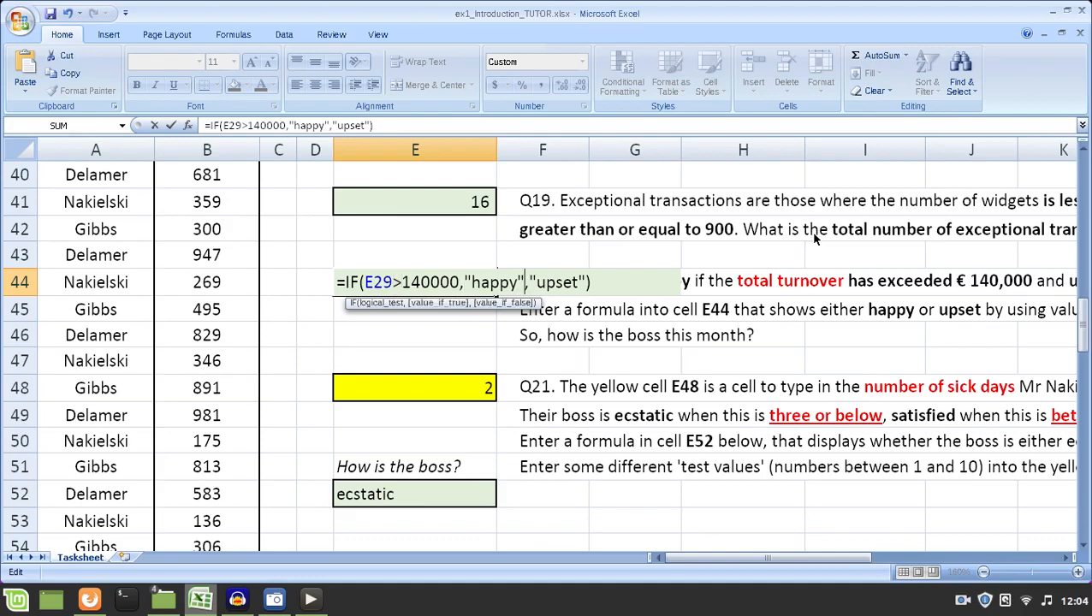
pyautogui.hotkey('shift', 'Right')
pyautogui.hotkey('shift', 'Right')
pyautogui.hotkey('shift', 'Right')
pyautogui.hotkey('shift', 'Right')
pyautogui.hotkey('shift', 'Right')
pyautogui.hotkey('shift', 'Right')
pyautogui.press('Right')
pyautogui.hotkey('shift', 'Left')
pyautogui.hotkey('shift', 'Left')
pyautogui.hotkey('shift', 'Left')
pyautogui.hotkey('shift', 'Left')
pyautogui.hotkey('shift', 'Left')
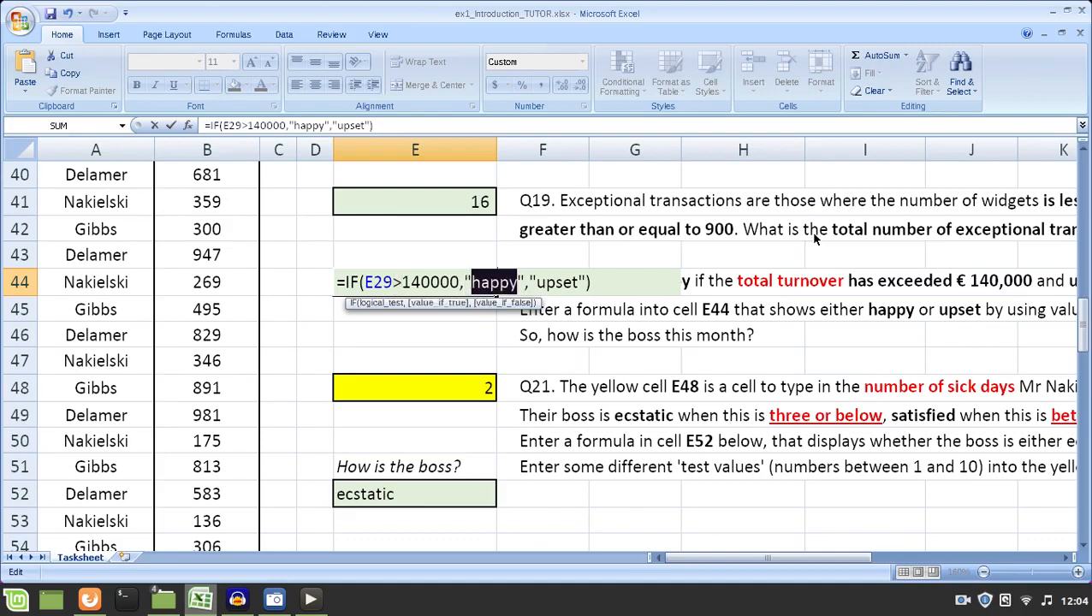
# - Highlight upset as the value_if_false text in E44's IF formula
pyautogui.press('Right')
pyautogui.press('Right')
pyautogui.press('Right')
pyautogui.press('Right')
pyautogui.press('Right')
pyautogui.press('Right')
pyautogui.press('Right')
pyautogui.press('Right')
pyautogui.press('Right')
pyautogui.hotkey('shift', 'Left')
pyautogui.hotkey('shift', 'Left')
pyautogui.hotkey('shift', 'Left')
pyautogui.hotkey('shift', 'Left')
pyautogui.hotkey('shift', 'Left')
pyautogui.hotkey('shift', 'Left')
pyautogui.hotkey('shift', 'Right')
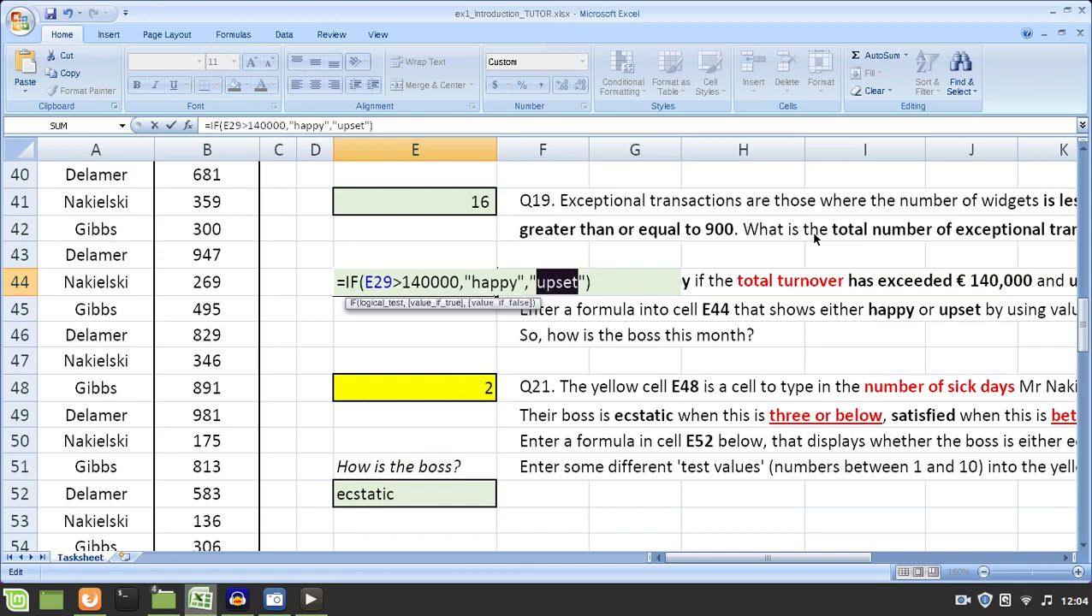
# - Confirm the IF formula in E44 and recheck its contents without editing it
pyautogui.hotkey('ctrl', 'Return')
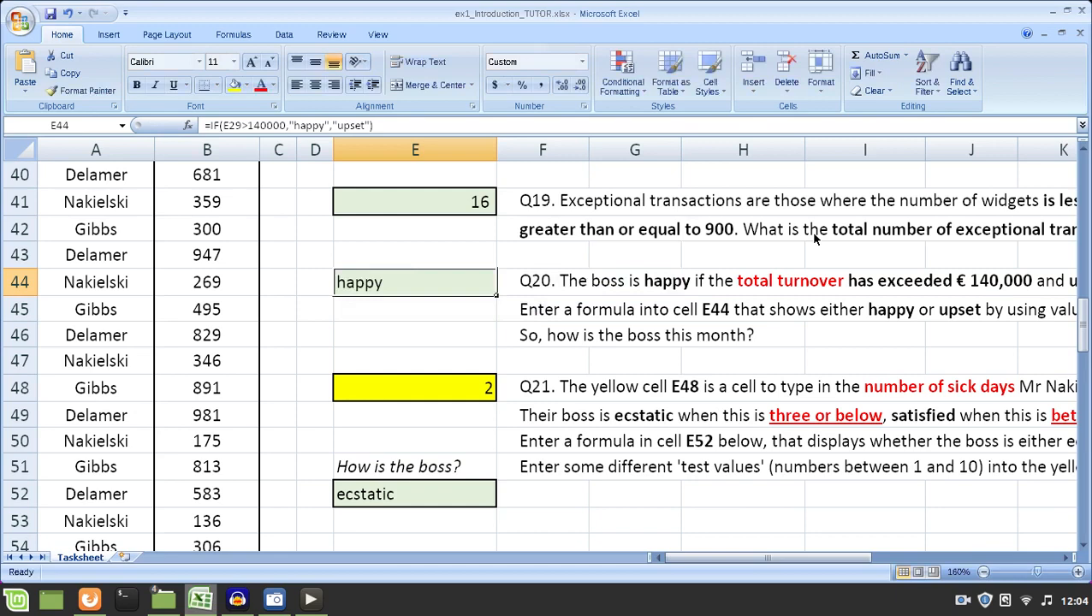
pyautogui.press('F2')
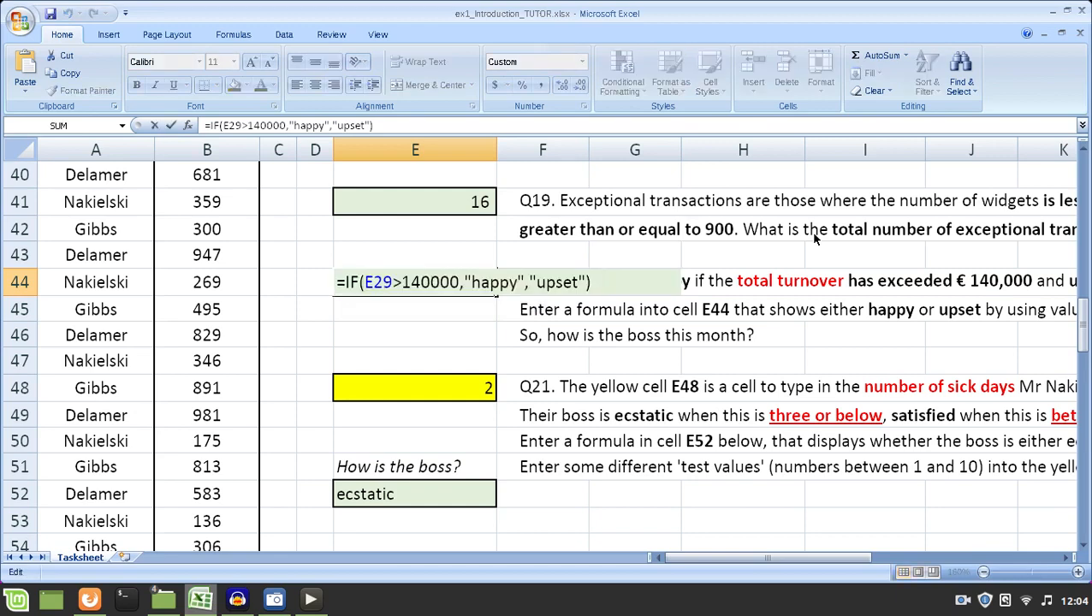
pyautogui.press('Return')
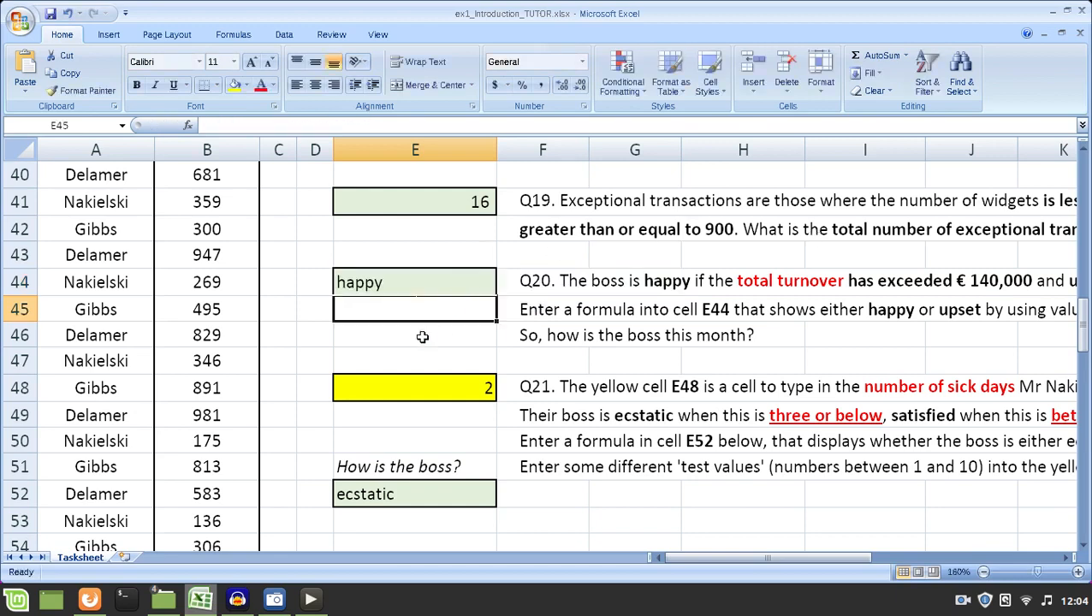
# - Select the yellow sick-days cell E48 and read the Q21 task with its ecstatic, satisfied and perturbed conditions
pyautogui.click(408, 389)
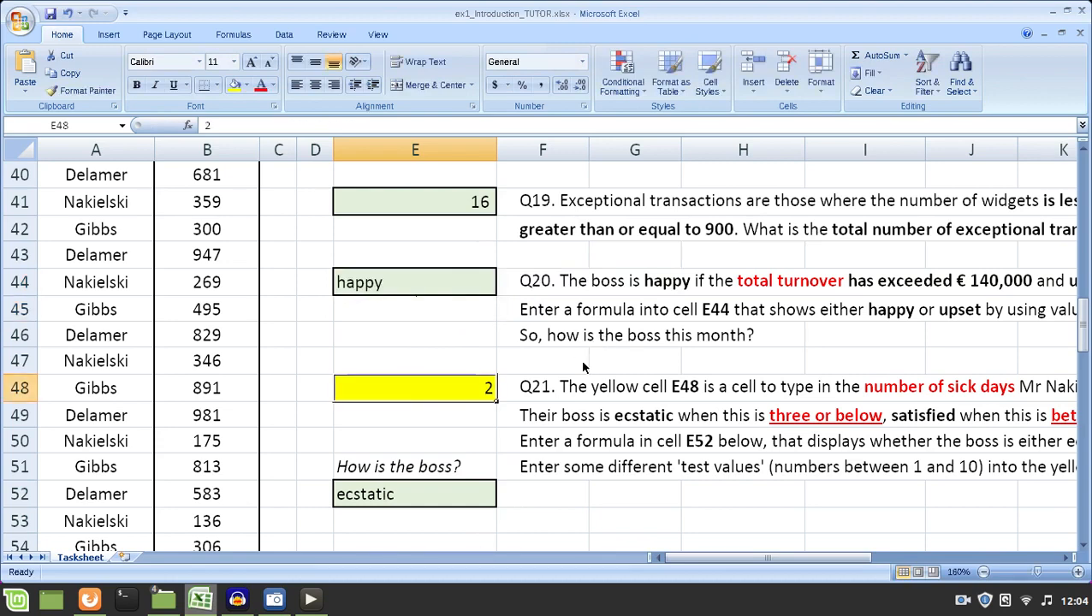
pyautogui.keyDown('ctrl'); pyautogui.scroll(-1, 597, 364); pyautogui.keyUp('ctrl')
pyautogui.keyDown('ctrl'); pyautogui.scroll(-3, 596, 364); pyautogui.keyUp('ctrl')
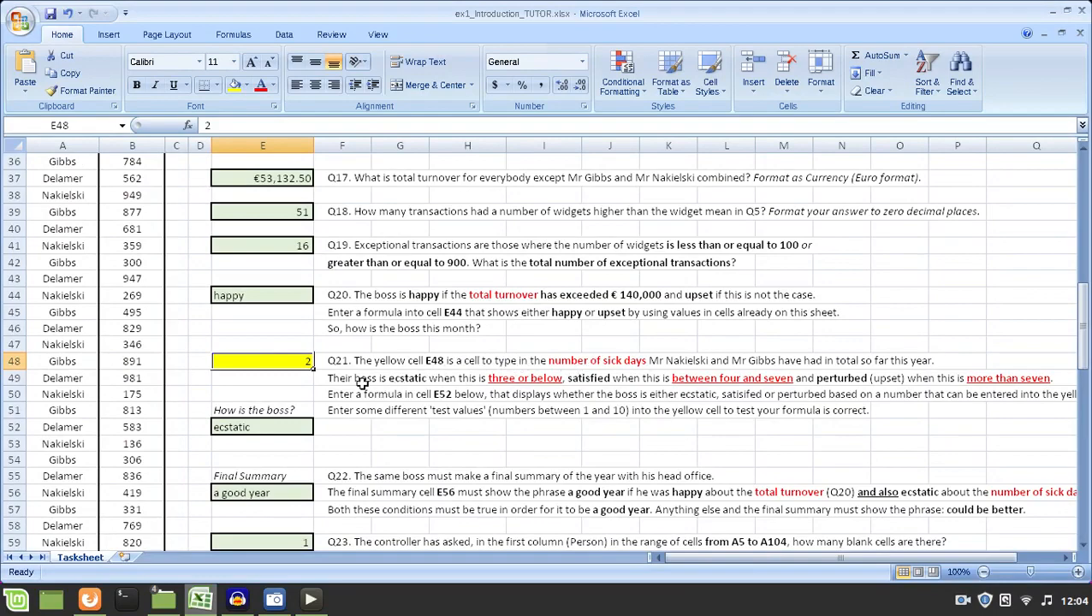
pyautogui.keyDown('ctrl'); pyautogui.scroll(2, 368, 387); pyautogui.keyUp('ctrl')
pyautogui.keyDown('ctrl'); pyautogui.scroll(-2, 361, 387); pyautogui.keyUp('ctrl')
pyautogui.keyDown('ctrl'); pyautogui.scroll(1, 285, 395); pyautogui.keyUp('ctrl')
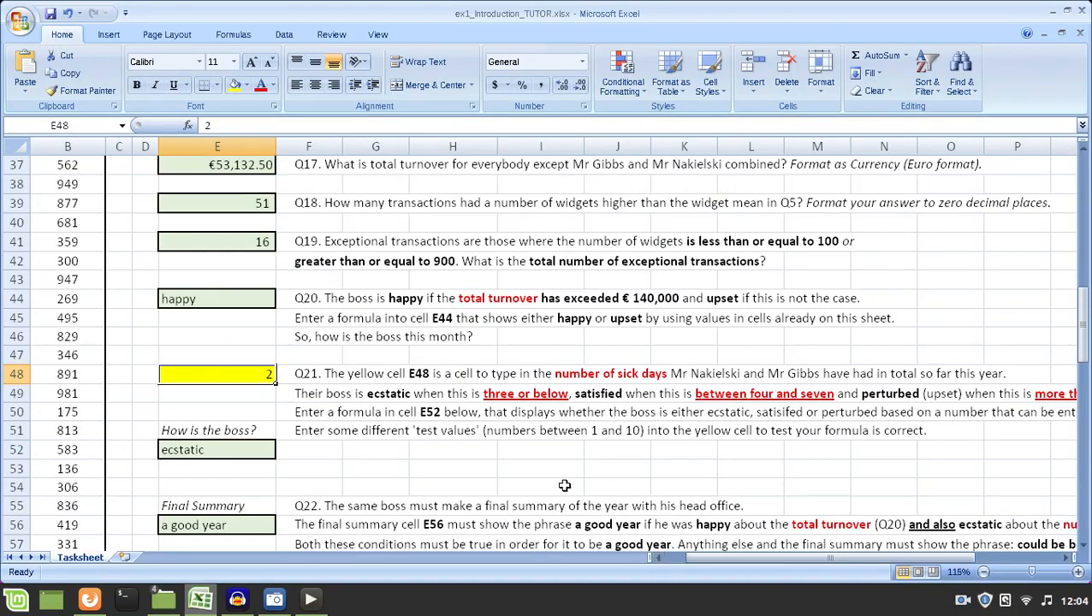
pyautogui.keyDown('ctrl'); pyautogui.scroll(1, 447, 407); pyautogui.keyUp('ctrl')
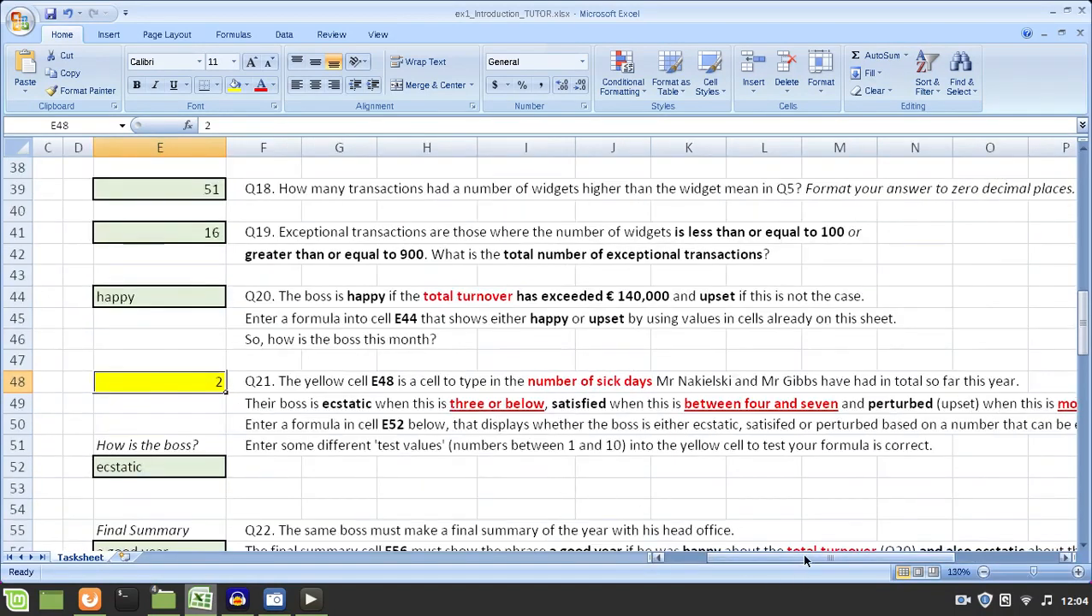
pyautogui.moveTo(828, 557); pyautogui.dragTo(787, 557)
pyautogui.scroll(-1, 329, 320)
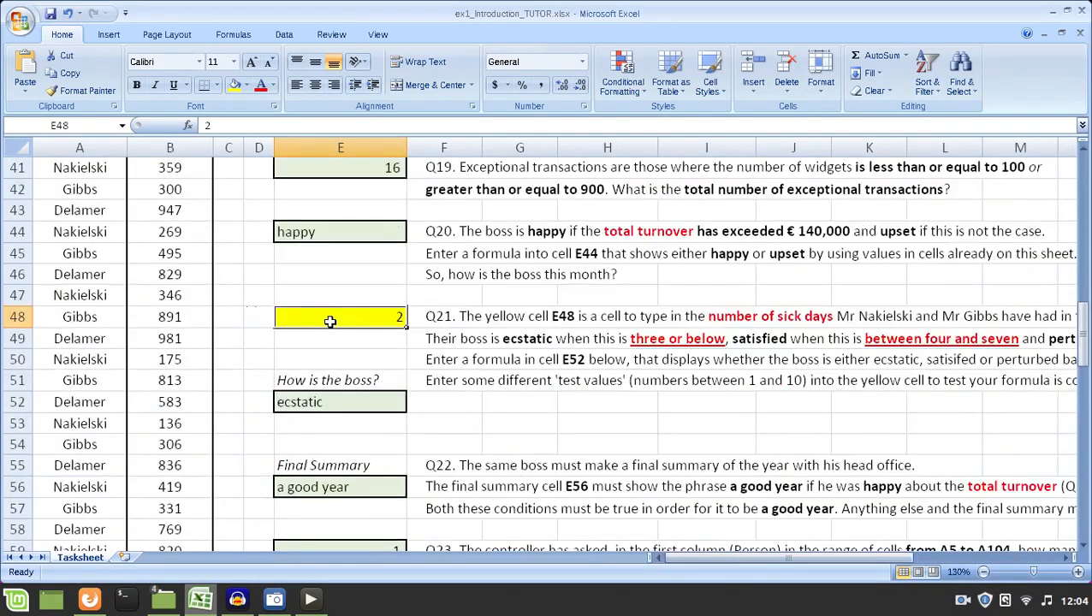
pyautogui.scroll(-1, 330, 323)
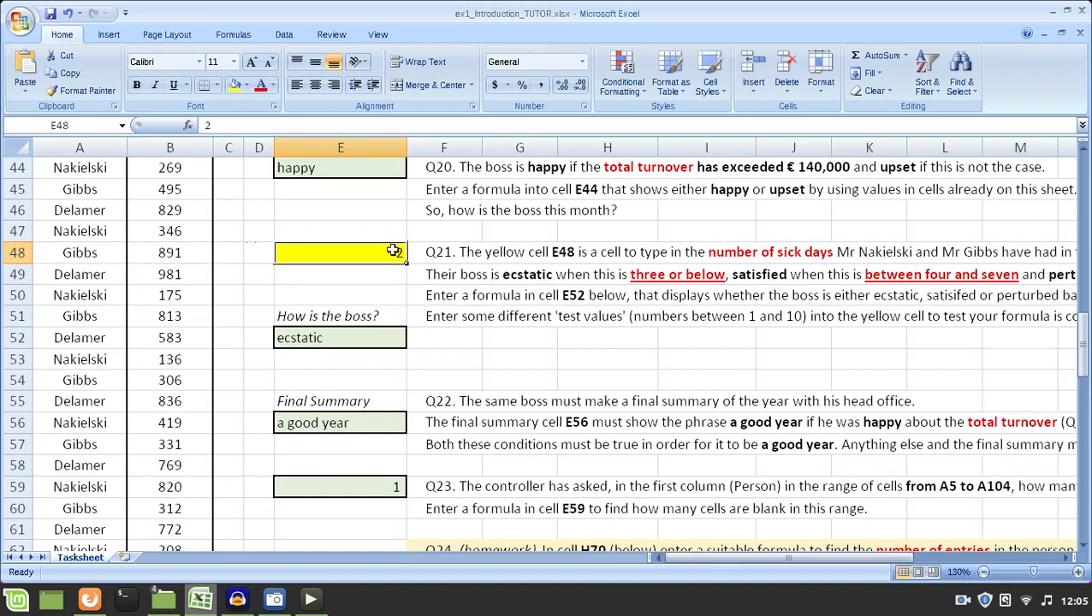
# - Set the number of sick days in E48 to 3 as a test value
pyautogui.doubleClick(350, 264)
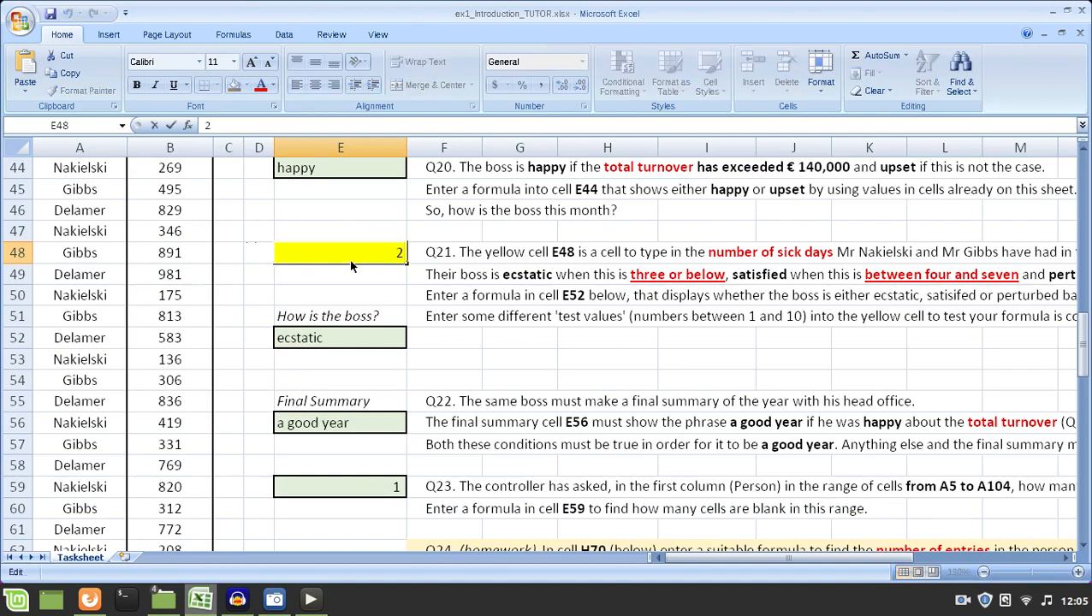
pyautogui.press('BackSpace')
pyautogui.write('3')
pyautogui.press('Return')
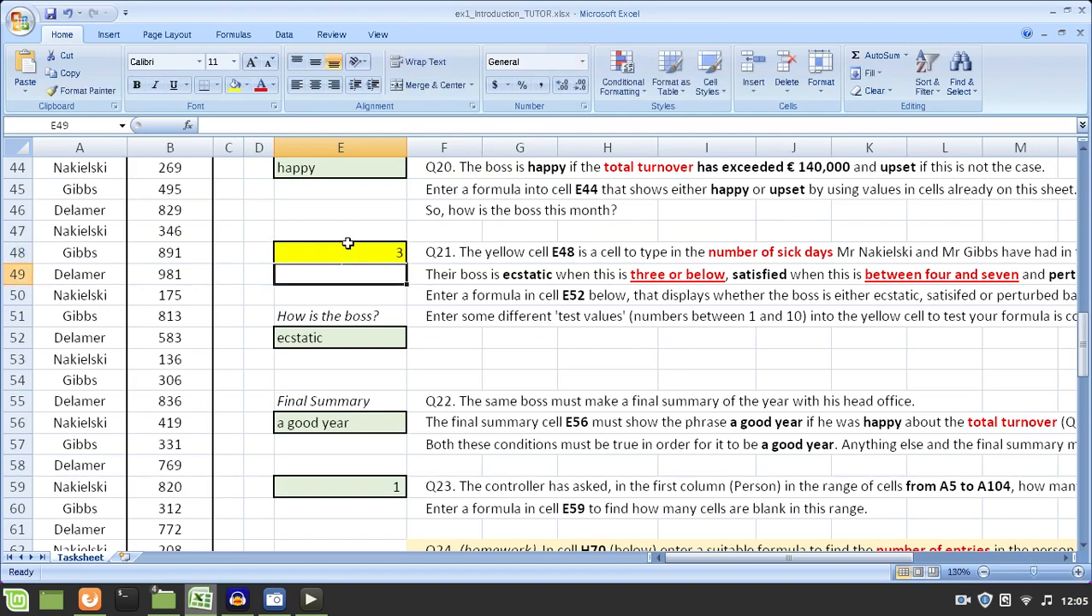
# - Set the test value for sick days in E48 to 5
pyautogui.click(349, 249)
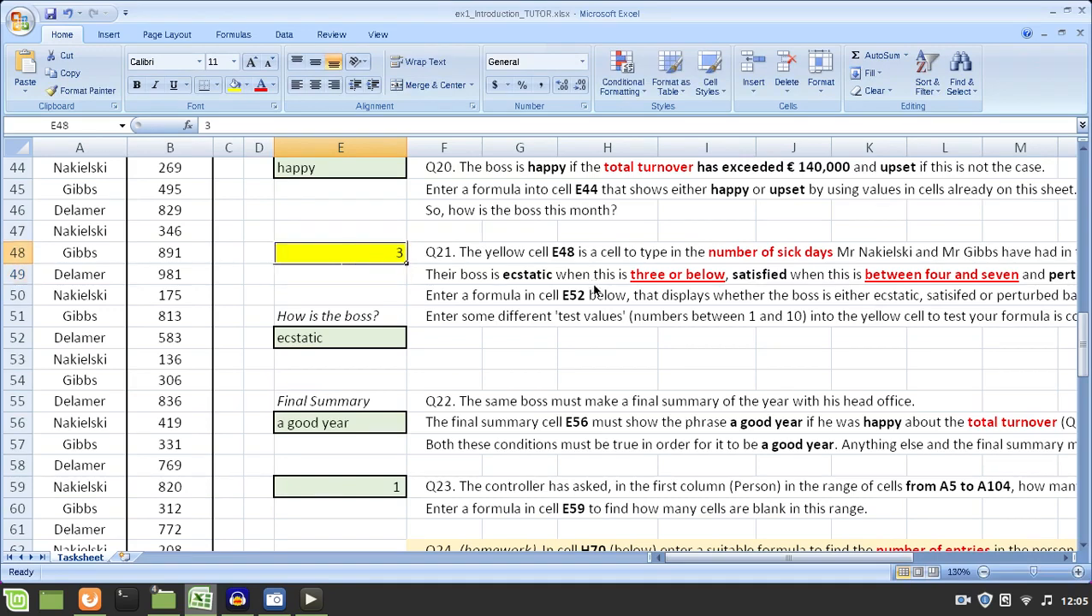
pyautogui.press('F2')
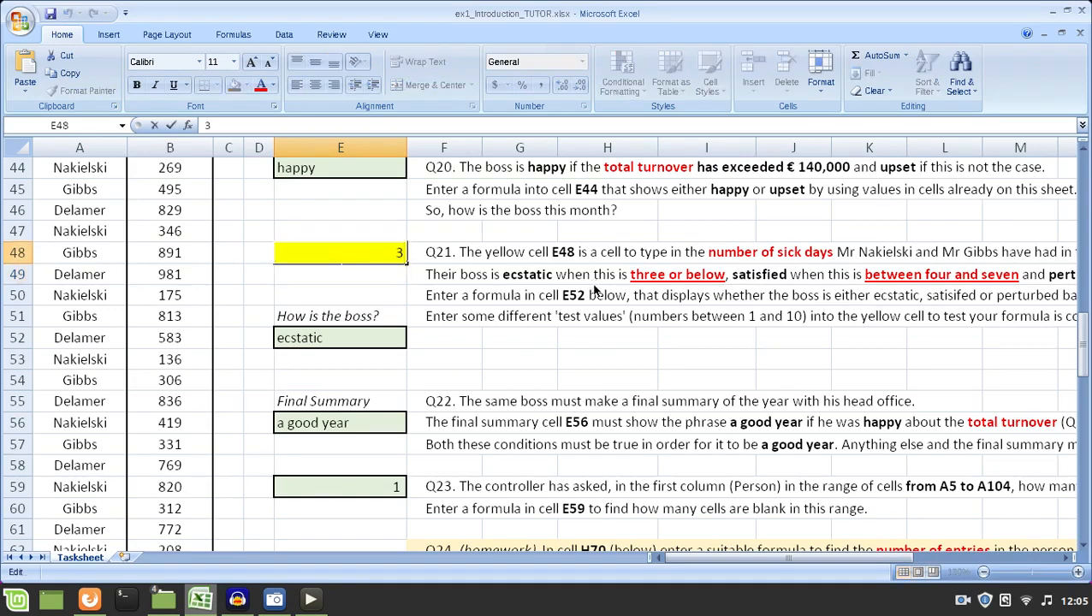
pyautogui.press('BackSpace')
pyautogui.write('5')
pyautogui.hotkey('ctrl', 'Return')
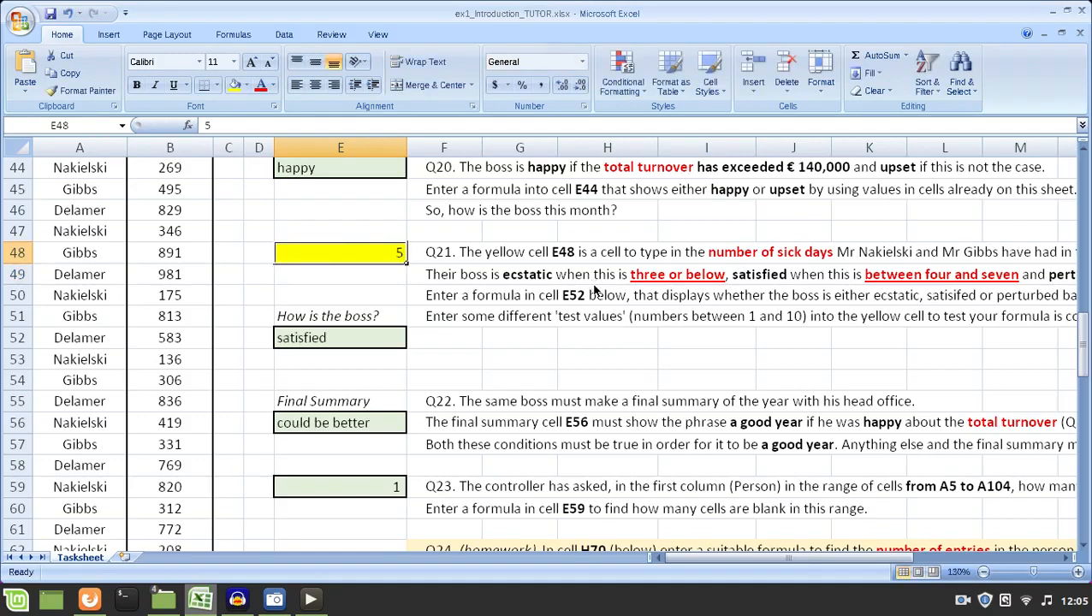
# - Set the test value for sick days in E48 to 8
pyautogui.press('F2')
pyautogui.press('BackSpace')
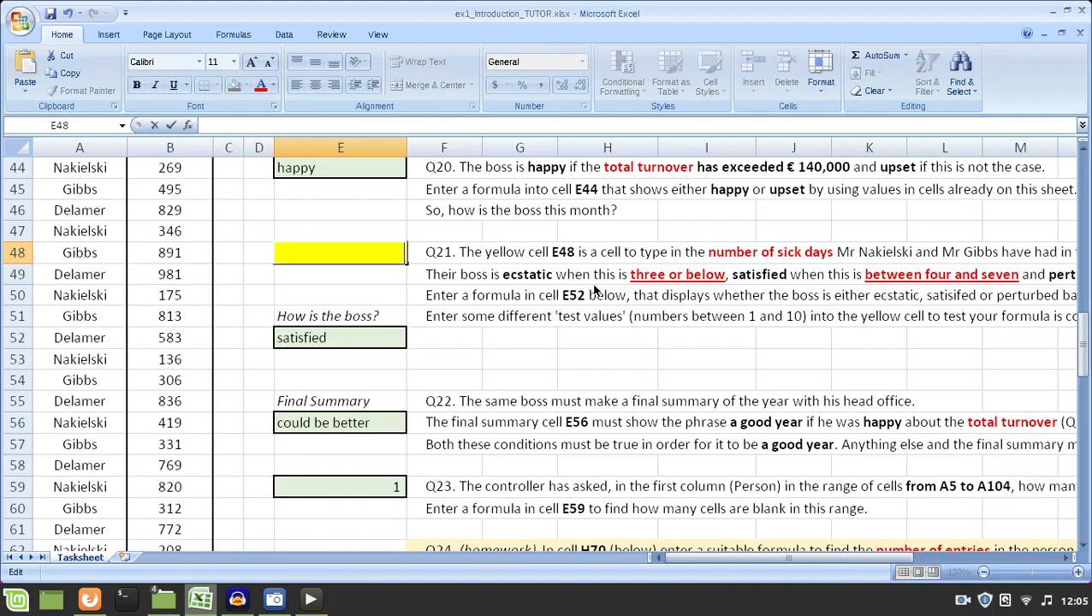
pyautogui.write('8')
pyautogui.hotkey('ctrl', 'Return')
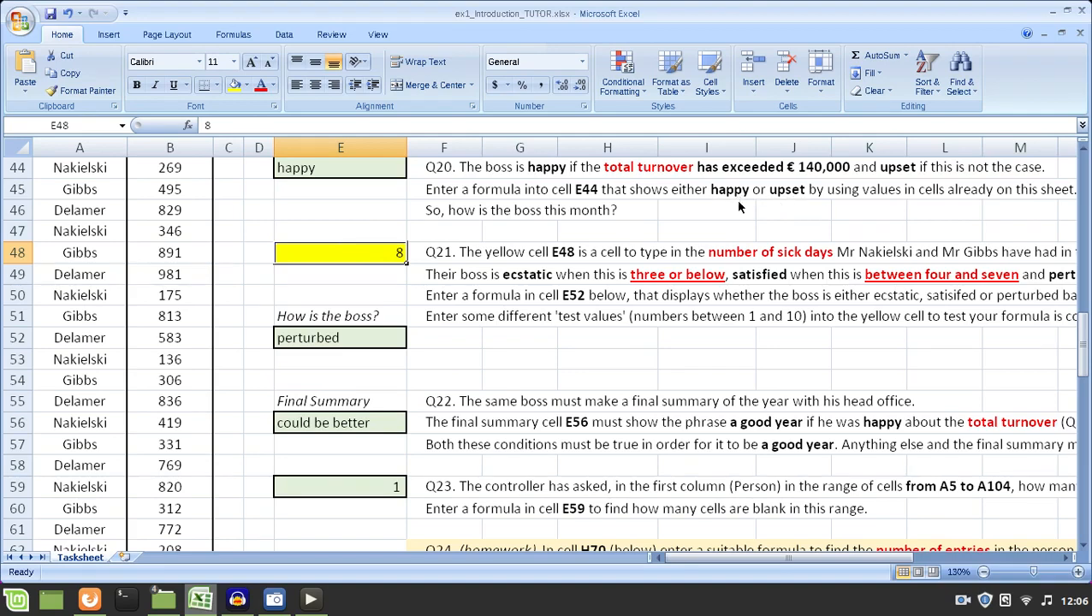
# - Review the arguments of the IF formula in E44 through to upset, and leave the formula unedited
pyautogui.click(357, 169)
pyautogui.doubleClick(356, 168)
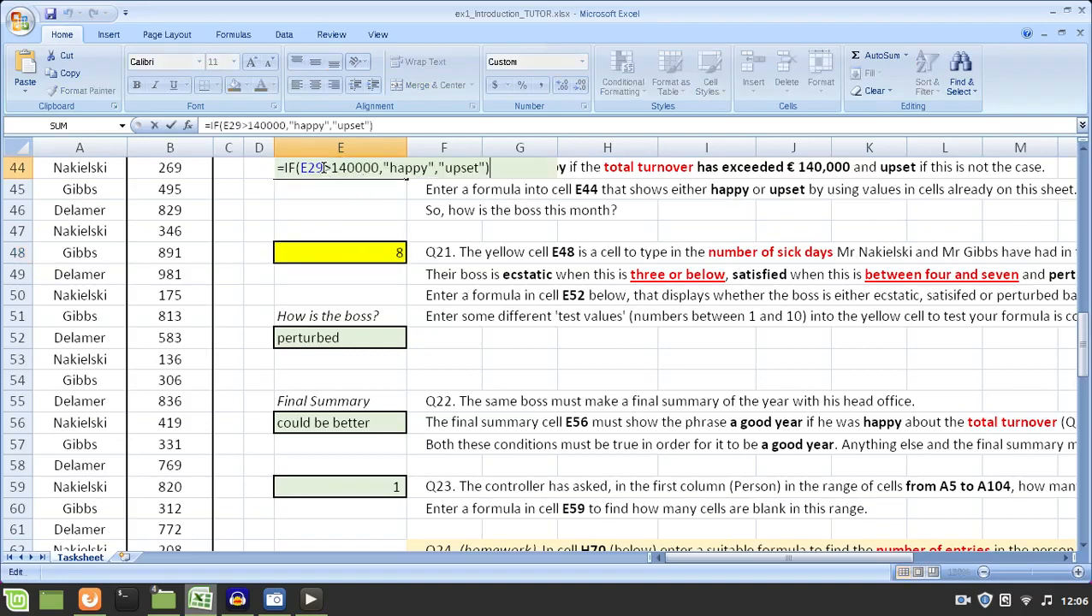
pyautogui.moveTo(301, 167); pyautogui.dragTo(484, 168)
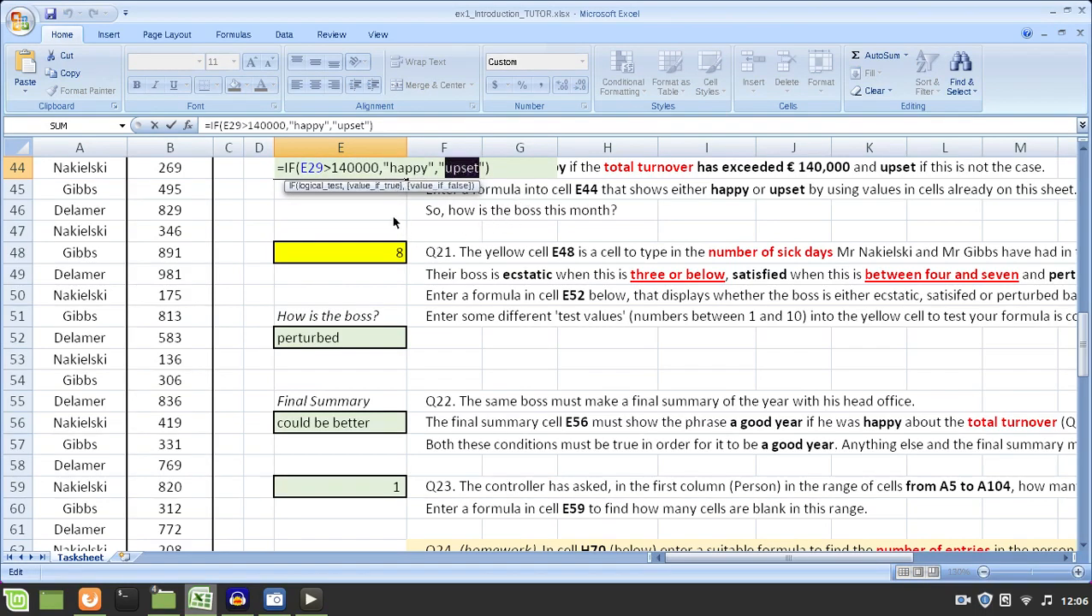
pyautogui.press('Escape')
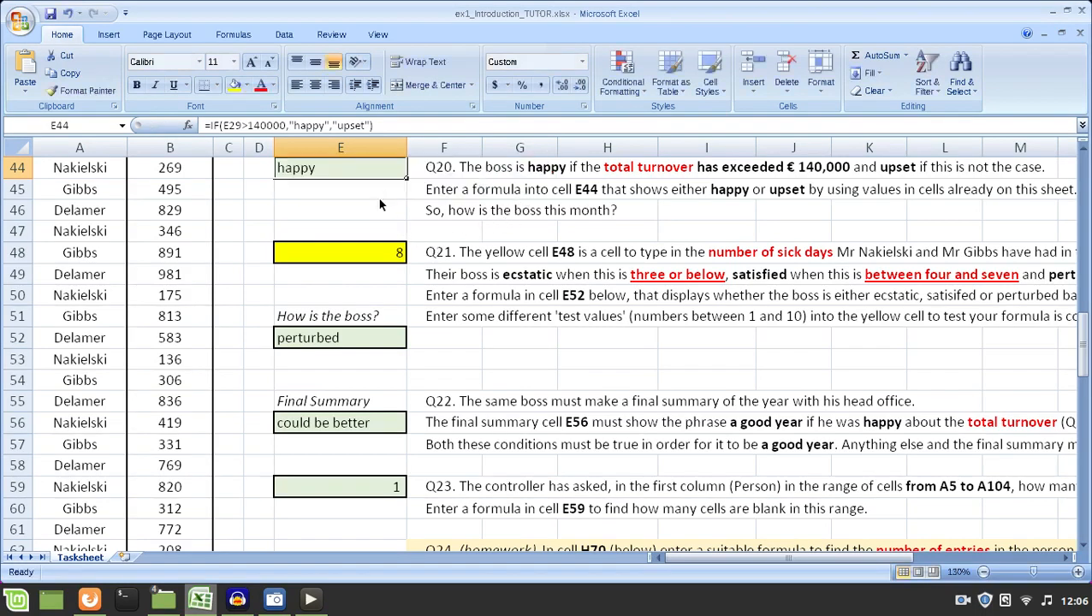
# - Examine the two IF functions nested in E52's formula, and leave the formula unedited
pyautogui.click(333, 341)
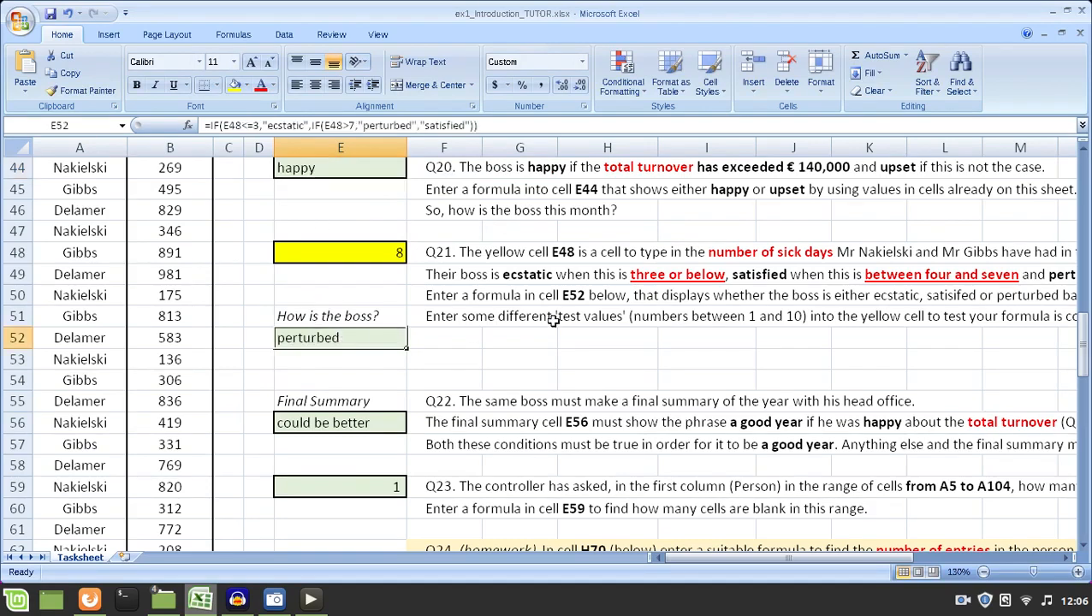
pyautogui.press('F2')
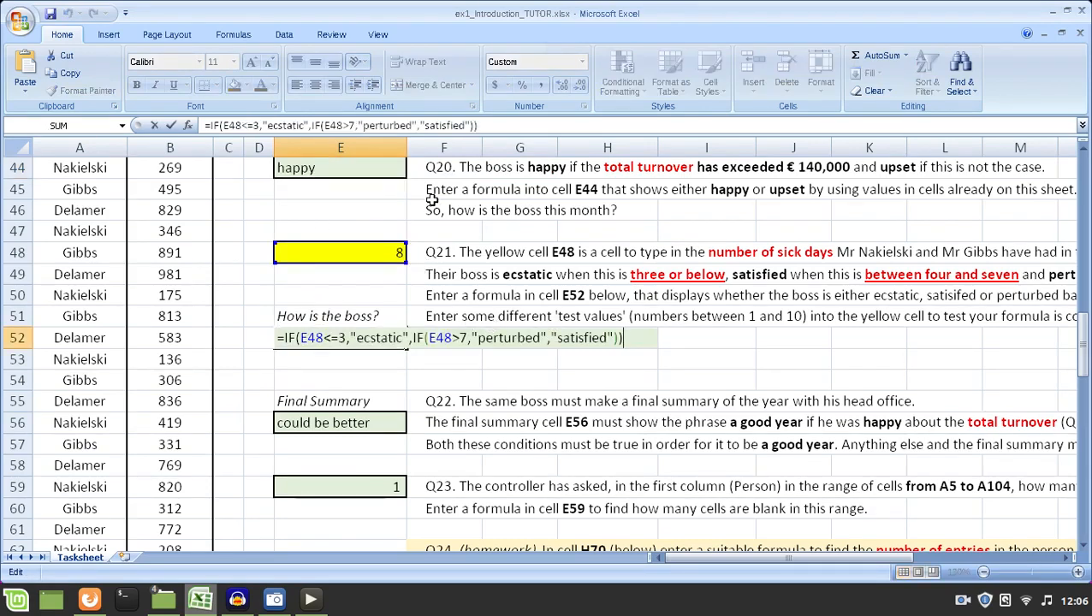
pyautogui.doubleClick(288, 337)
pyautogui.doubleClick(419, 337)
pyautogui.press('Escape')
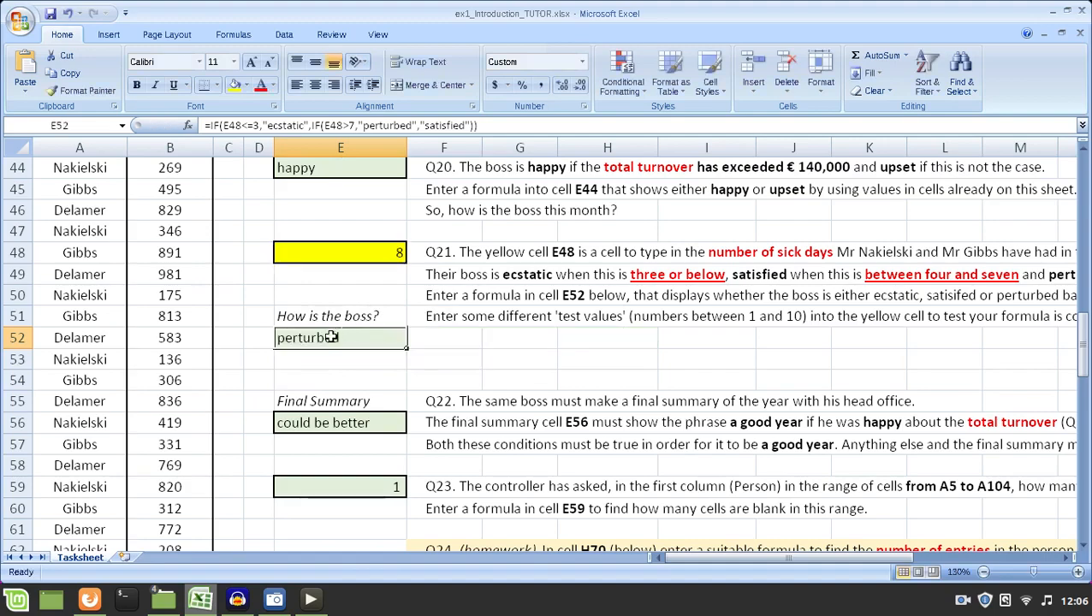
# - Reopen E52's nested formula and highlight the name of its first IF function
pyautogui.scroll(1, 321, 344)
pyautogui.scroll(1, 370, 336)
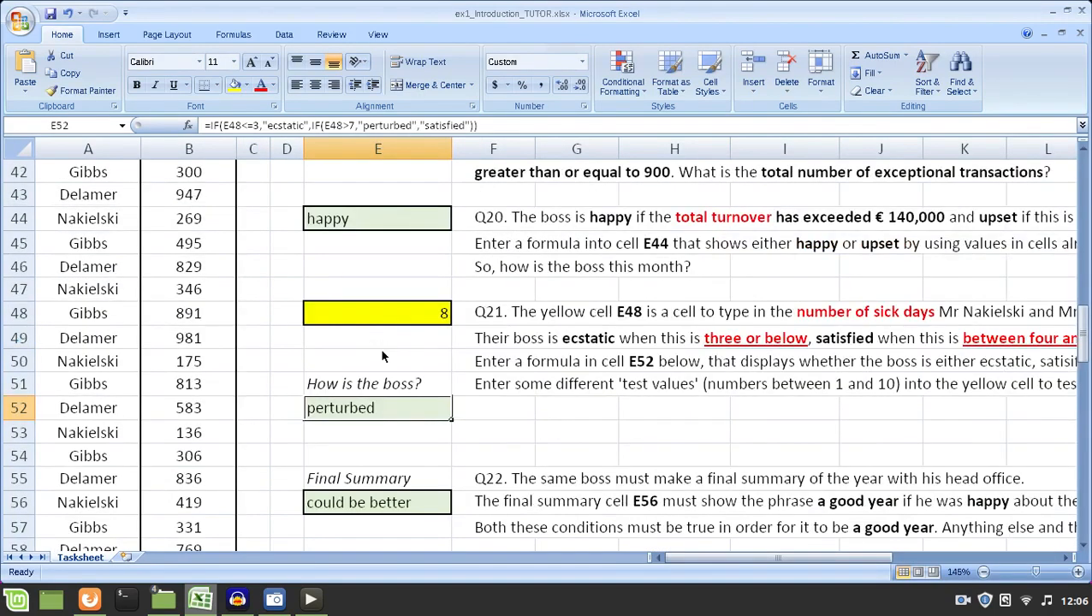
pyautogui.press('F2')
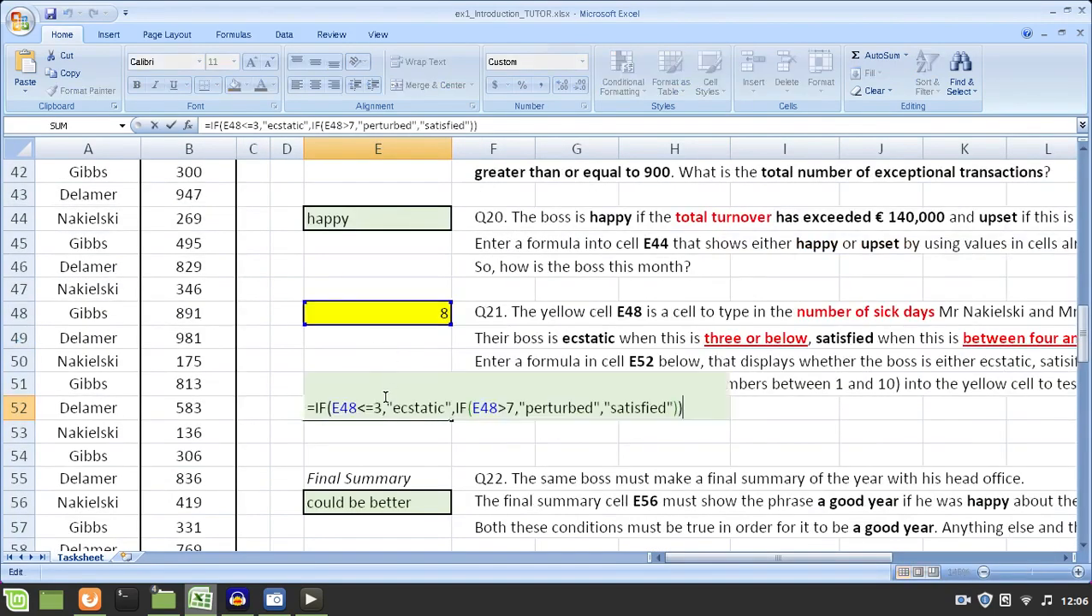
pyautogui.click(318, 407)
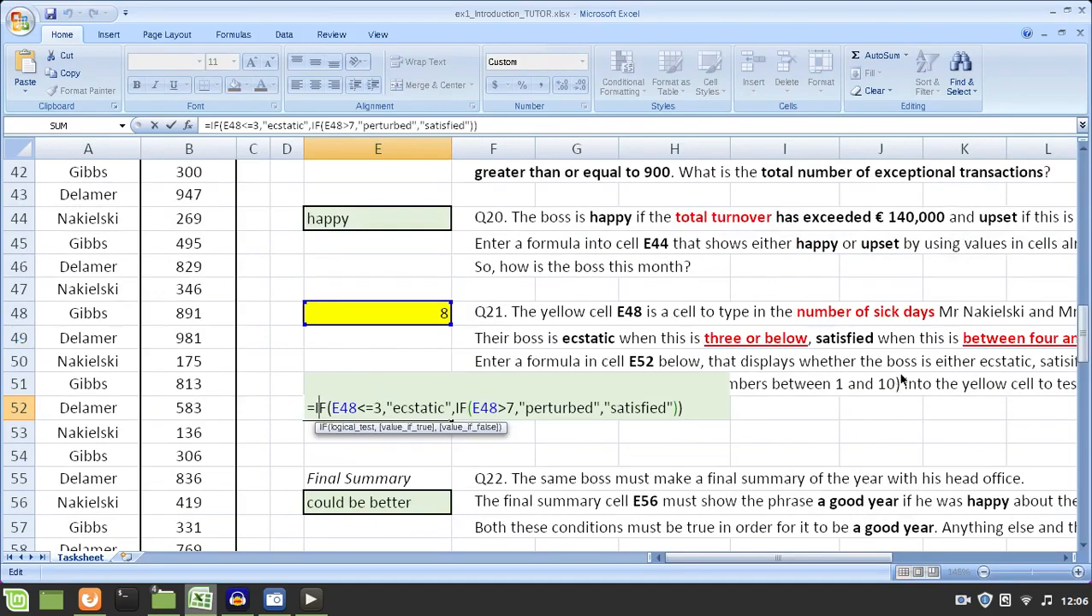
pyautogui.press('Left')
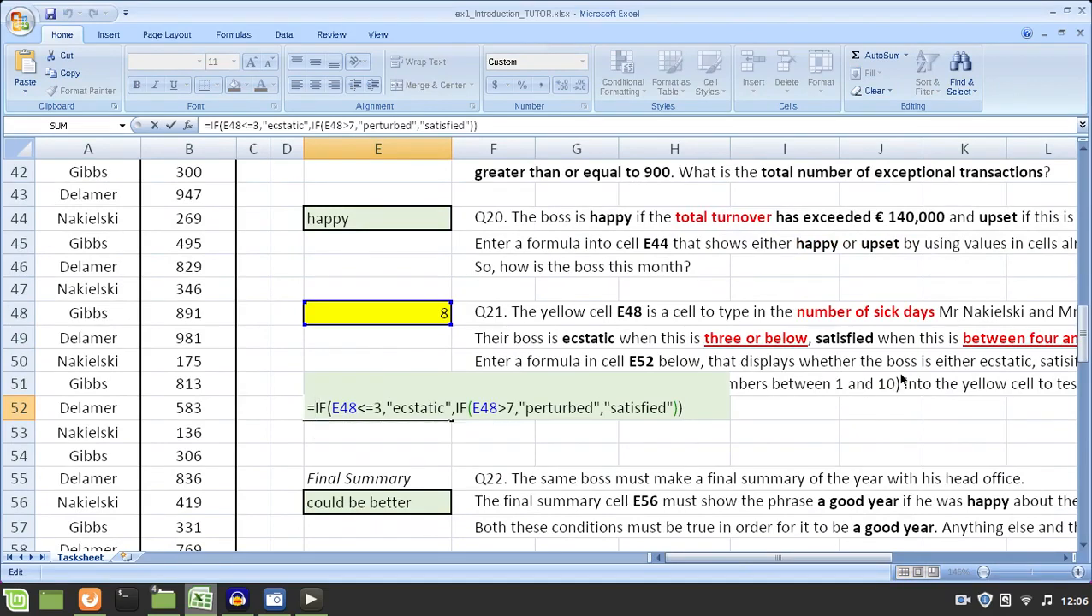
pyautogui.hotkey('shift', 'Right')
pyautogui.hotkey('shift', 'Right')
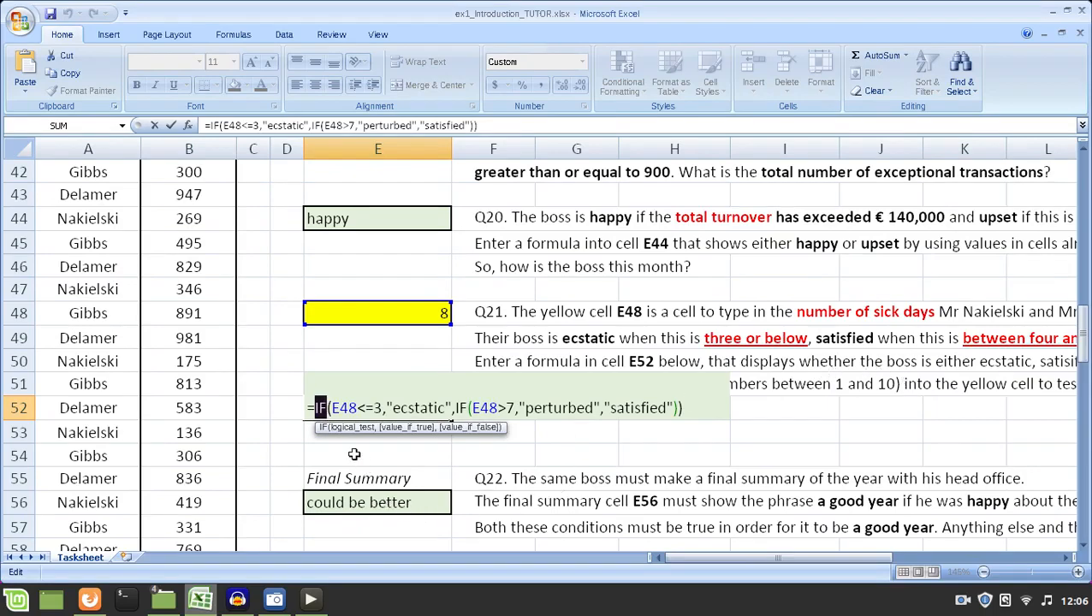
# - Highlight E48<=3,"ecstatic" as the first two arguments of the outer IF in E52
pyautogui.click(459, 407)
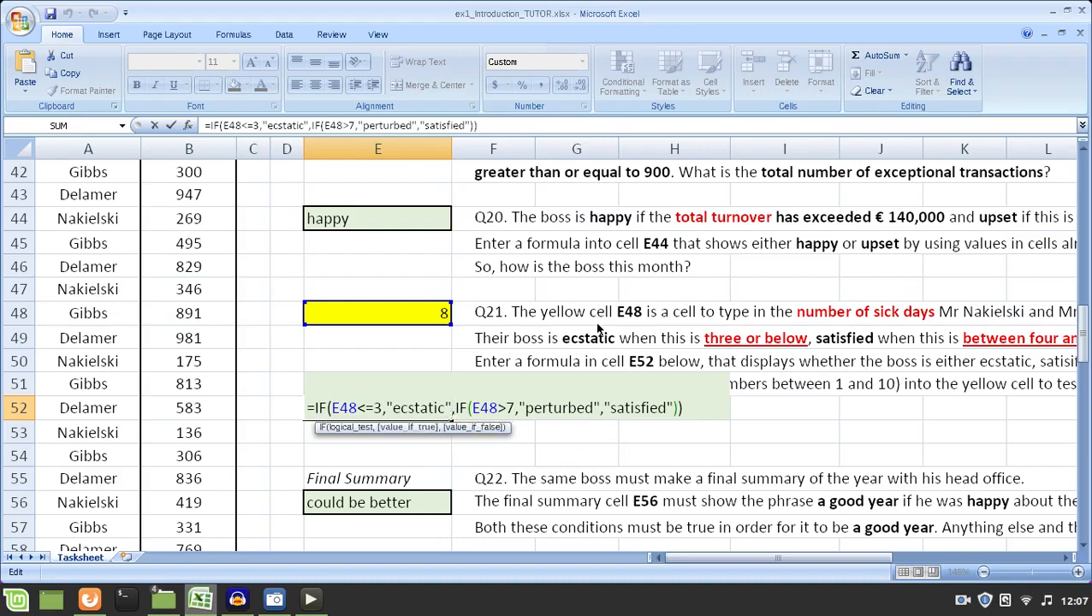
pyautogui.hotkey('shift', 'Left')
pyautogui.hotkey('shift', 'Left')
pyautogui.hotkey('shift', 'Left')
pyautogui.hotkey('shift', 'Left')
pyautogui.hotkey('shift', 'Left')
pyautogui.hotkey('shift', 'Left')
pyautogui.hotkey('shift', 'Left')
pyautogui.hotkey('shift', 'Left')
pyautogui.hotkey('shift', 'Left')
pyautogui.hotkey('shift', 'Left')
pyautogui.hotkey('shift', 'Left')
pyautogui.hotkey('shift', 'Left')
pyautogui.hotkey('shift', 'Left')
pyautogui.hotkey('shift', 'Left')
pyautogui.hotkey('shift', 'Left')
pyautogui.hotkey('shift', 'Left')
pyautogui.hotkey('shift', 'Left')
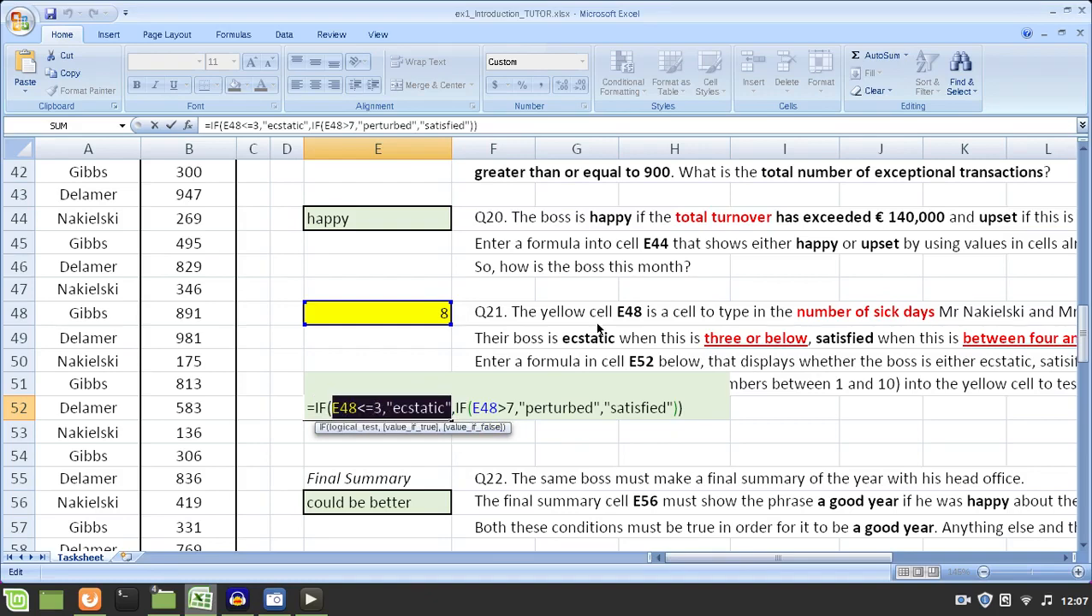
# - Highlight the <=3 comparison in the outer IF's logical test in E52
pyautogui.click(381, 408)
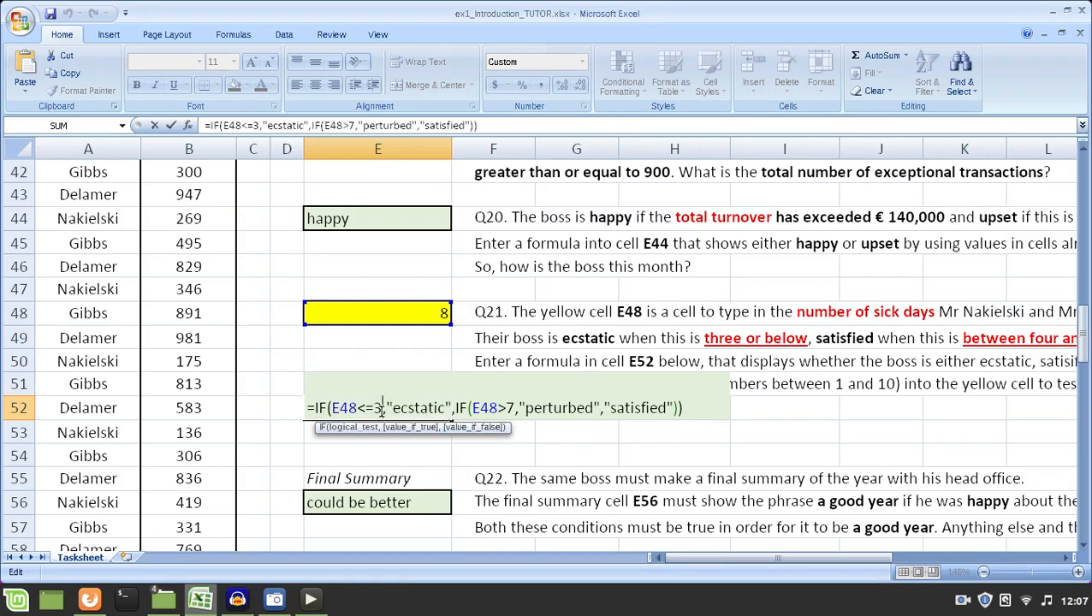
pyautogui.hotkey('shift', 'Left')
pyautogui.hotkey('shift', 'Left')
pyautogui.hotkey('shift', 'Left')
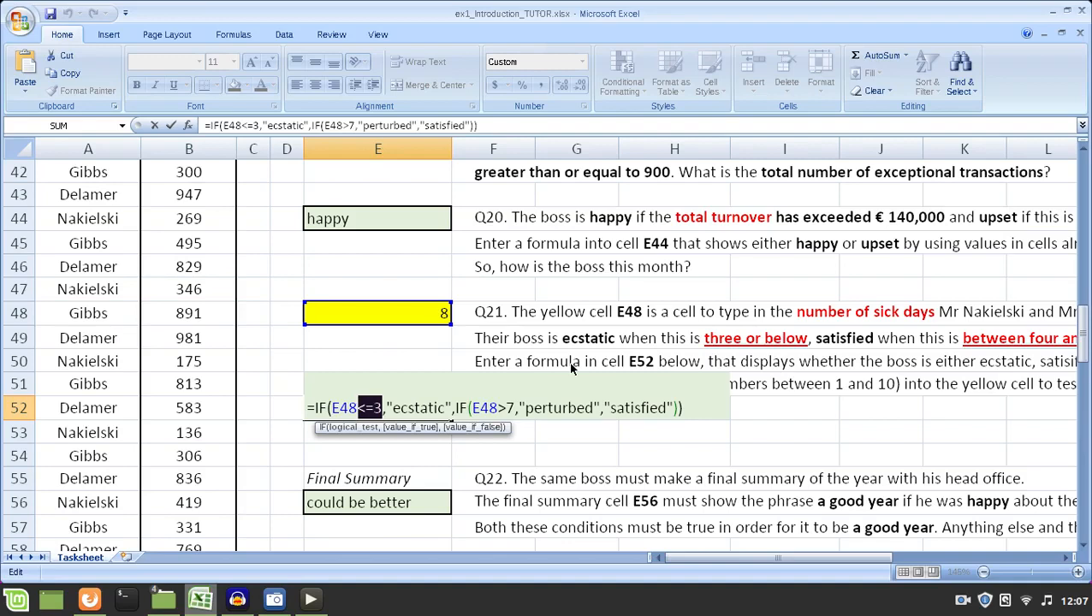
# - Highlight <=3 together with the comma separator that follows it in E52's outer IF
pyautogui.click(394, 412)
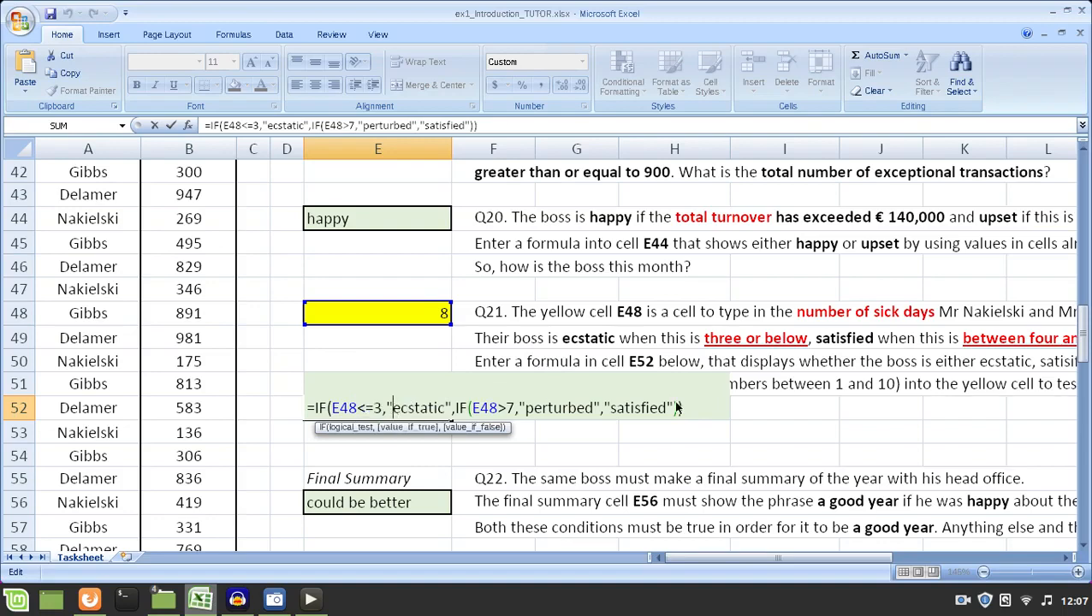
pyautogui.press('Left')
pyautogui.press('Left')
pyautogui.press('Left')
pyautogui.press('Left')
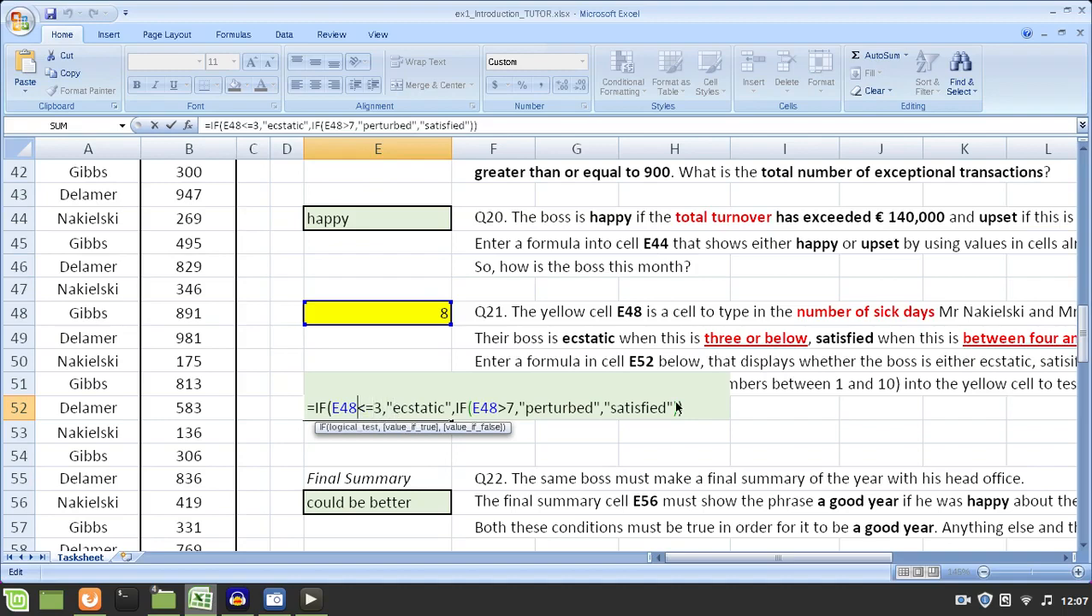
pyautogui.hotkey('shift', 'Right')
pyautogui.hotkey('shift', 'Right')
pyautogui.hotkey('shift', 'Right')
pyautogui.hotkey('shift', 'Right')
pyautogui.press('Right')
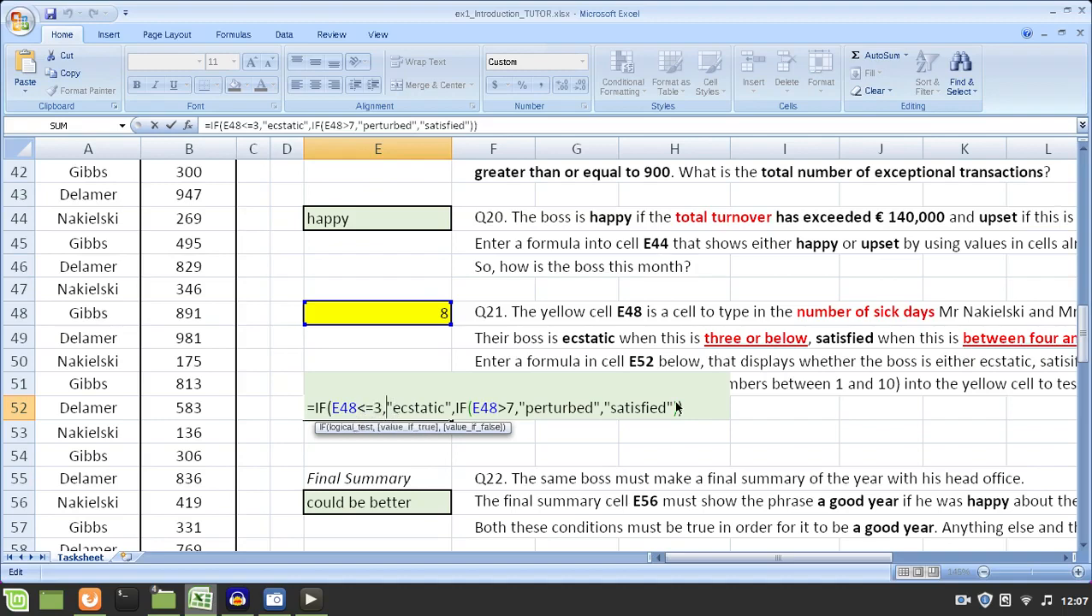
# - Highlight "ecstatic", including its quotation marks, as the value_if_true argument of the outer IF in E52
pyautogui.hotkey('shift', 'Right')
pyautogui.hotkey('shift', 'Right')
pyautogui.hotkey('shift', 'Right')
pyautogui.hotkey('shift', 'Right')
pyautogui.hotkey('shift', 'Right')
pyautogui.hotkey('shift', 'Right')
pyautogui.hotkey('shift', 'Right')
pyautogui.hotkey('shift', 'Right')
pyautogui.hotkey('shift', 'Right')
pyautogui.hotkey('shift', 'Right')
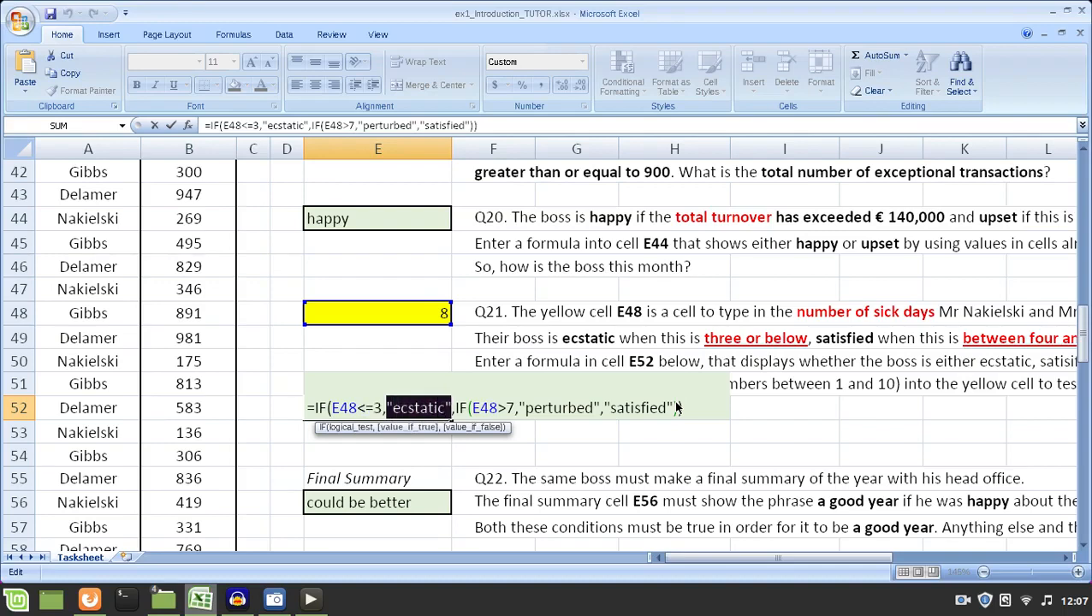
# - Highlight the nested IF from its opening through E48>7, within the outer IF's value_if_false argument in E52
pyautogui.press('Right')
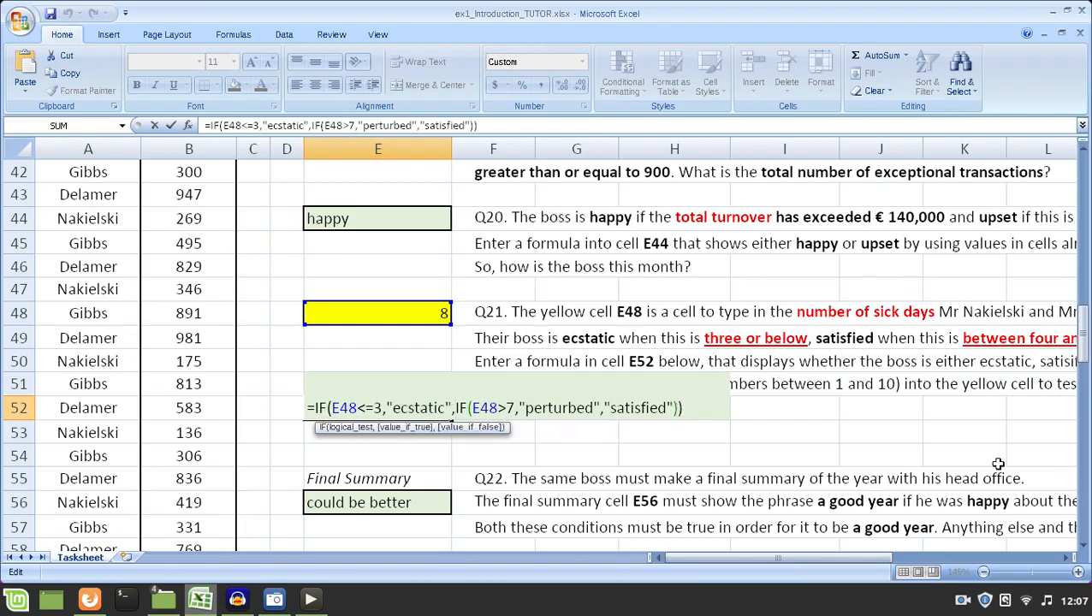
pyautogui.hotkey('shift', 'Right')
pyautogui.hotkey('shift', 'Right')
pyautogui.hotkey('shift', 'Right')
pyautogui.hotkey('shift', 'Right')
pyautogui.hotkey('shift', 'Right')
pyautogui.hotkey('shift', 'Right')
pyautogui.hotkey('shift', 'Right')
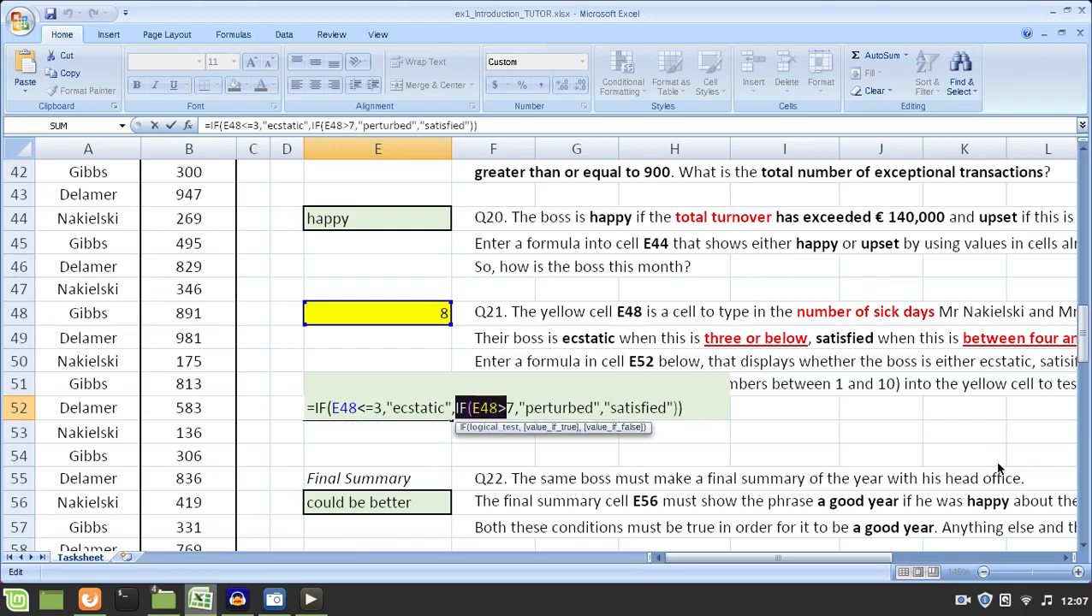
pyautogui.hotkey('shift', 'Right')
# - Highlight >7 together with the comma that follows it in the nested IF in E52
pyautogui.click(498, 407)
pyautogui.hotkey('shift', 'Right')
pyautogui.hotkey('shift', 'Right')
pyautogui.hotkey('shift', 'Right')
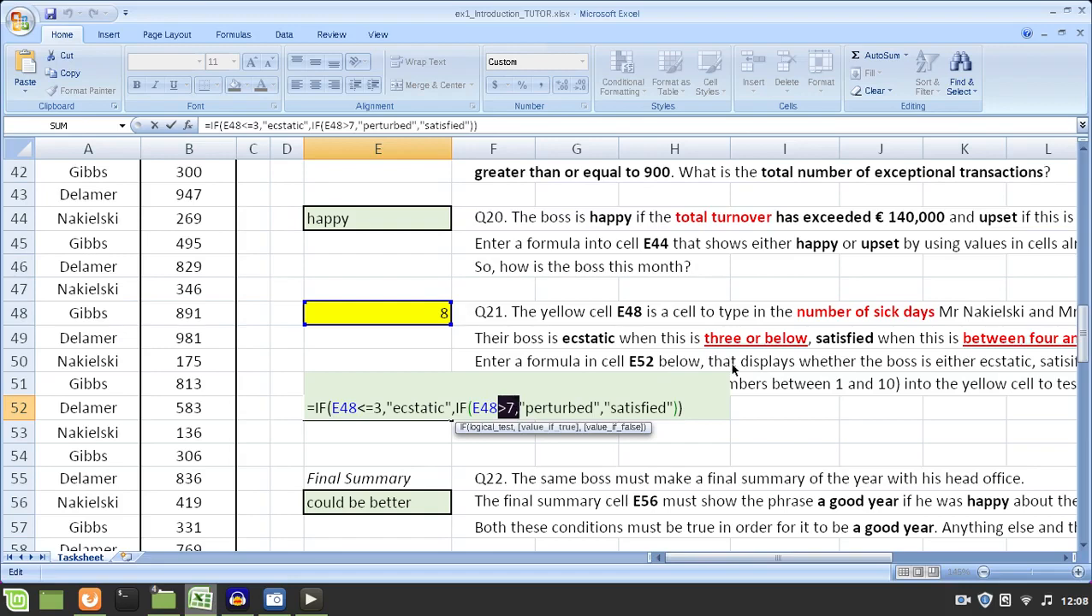
# - Highlight "perturbed" as the value_if_true argument of the nested IF in E52
pyautogui.press('Right')
pyautogui.hotkey('shift', 'Right')
pyautogui.hotkey('shift', 'Right')
pyautogui.hotkey('shift', 'Right')
pyautogui.hotkey('shift', 'Right')
pyautogui.hotkey('shift', 'Right')
pyautogui.hotkey('shift', 'Right')
pyautogui.hotkey('shift', 'Right')
pyautogui.hotkey('shift', 'Right')
pyautogui.hotkey('shift', 'Right')
pyautogui.hotkey('shift', 'Right')
pyautogui.hotkey('shift', 'Right')
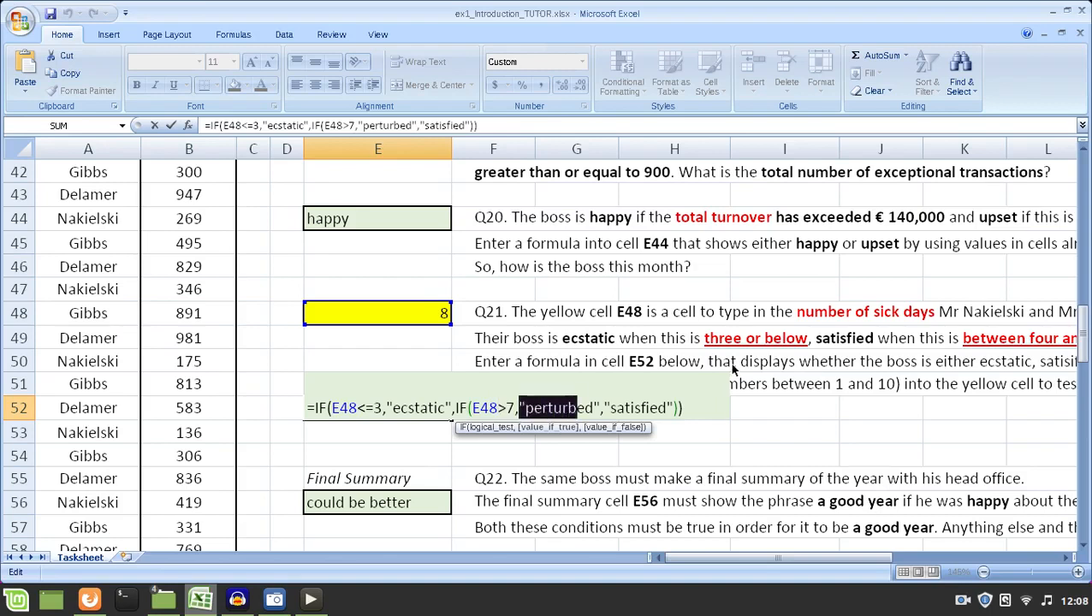
# - Highlight the nested IF's logical test E48>7 in E52, and highlight it again together with "perturbed"
pyautogui.hotkey('shift', 'Left')
pyautogui.press('Left')
pyautogui.press('Left')
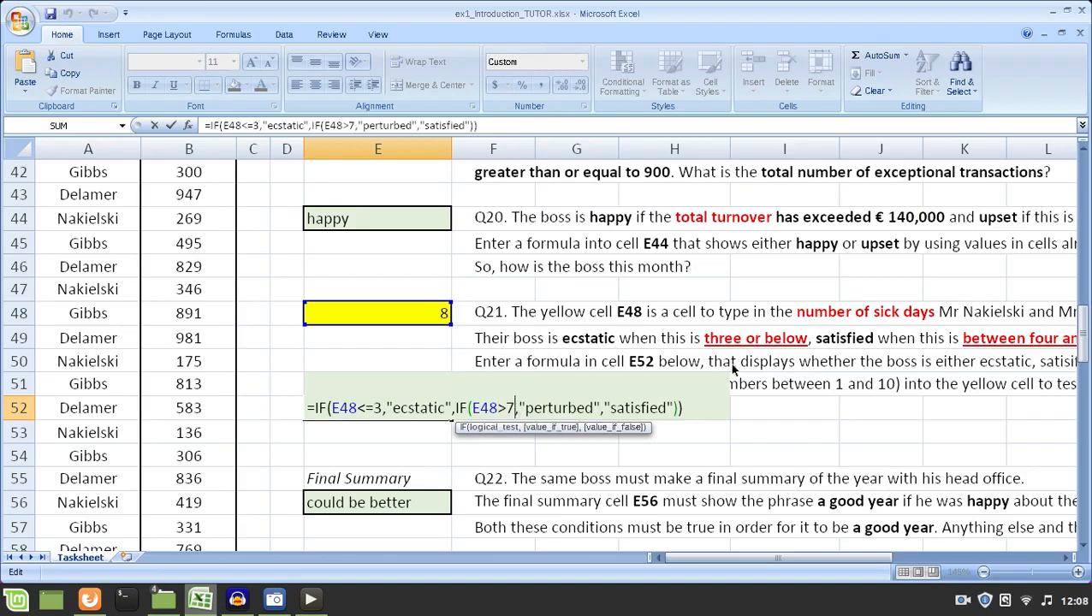
pyautogui.hotkey('shift', 'Left')
pyautogui.hotkey('shift', 'Left')
pyautogui.hotkey('shift', 'Left')
pyautogui.hotkey('shift', 'Left')
pyautogui.hotkey('shift', 'Left')
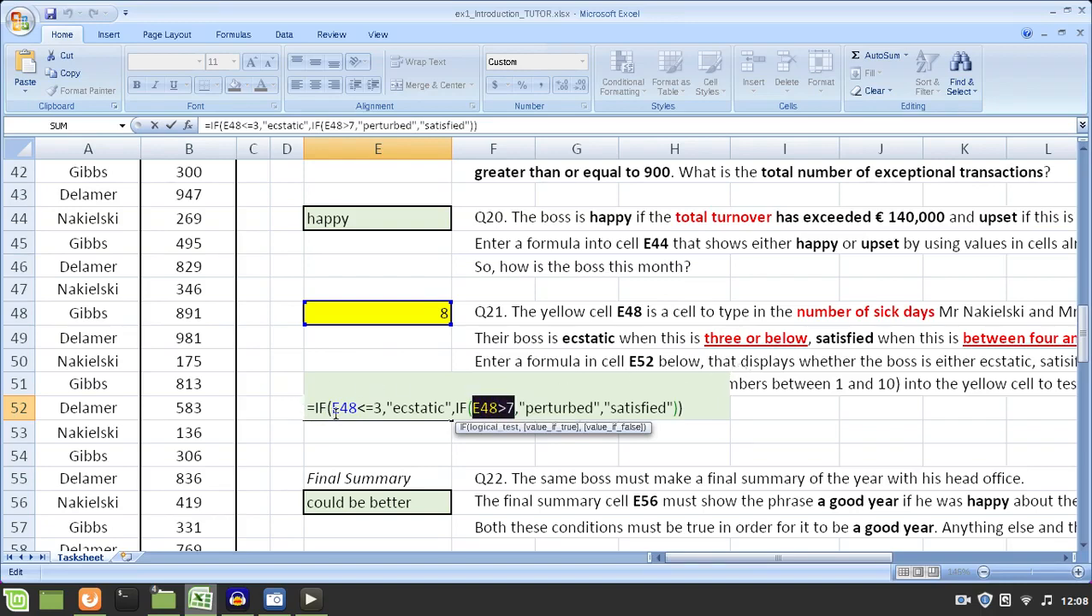
pyautogui.moveTo(339, 409); pyautogui.dragTo(600, 409)
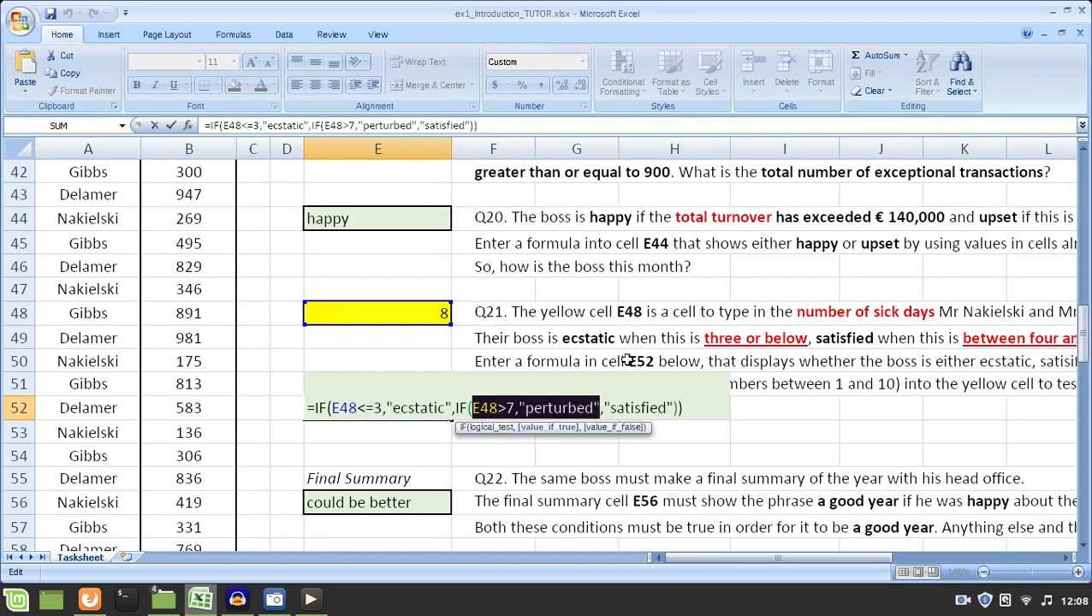
# - Highlight "satisfied", including its quotation marks, as the nested IF's value_if_false argument in E52
pyautogui.click(605, 409)
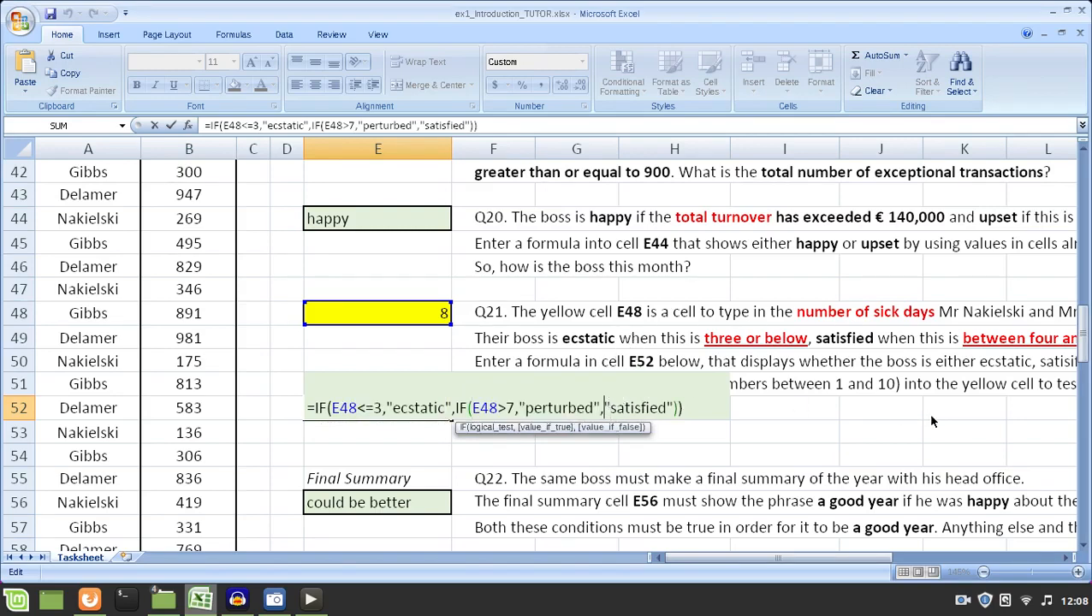
pyautogui.hotkey('shift', 'Right')
pyautogui.hotkey('shift', 'Right')
pyautogui.hotkey('shift', 'Right')
pyautogui.hotkey('shift', 'Right')
pyautogui.hotkey('shift', 'Right')
pyautogui.hotkey('shift', 'Right')
pyautogui.hotkey('shift', 'Right')
pyautogui.hotkey('shift', 'Right')
pyautogui.hotkey('shift', 'Right')
pyautogui.hotkey('shift', 'Right')
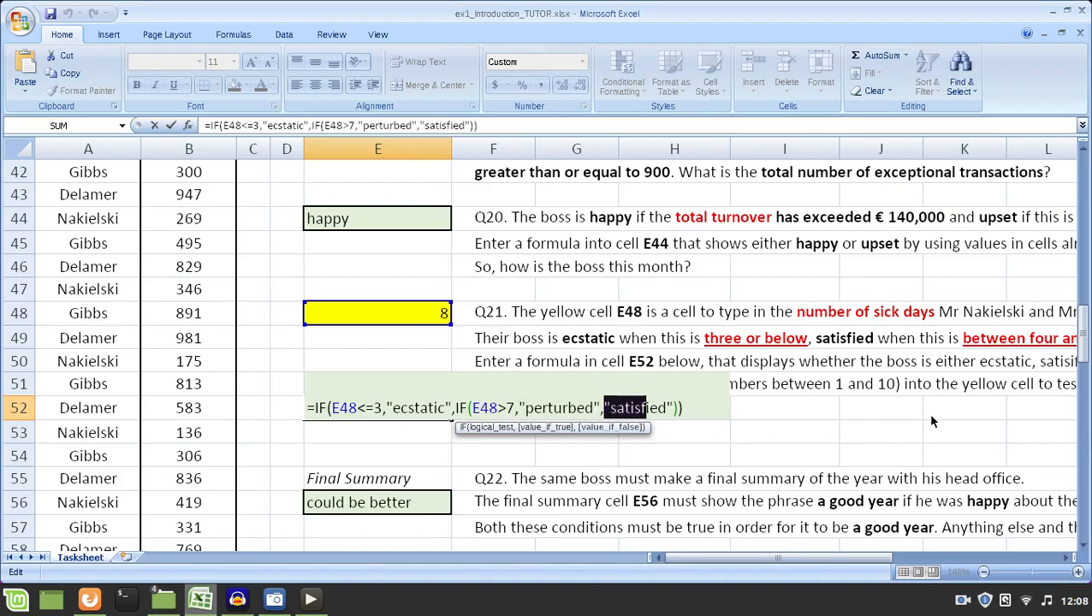
pyautogui.hotkey('shift', 'Right')
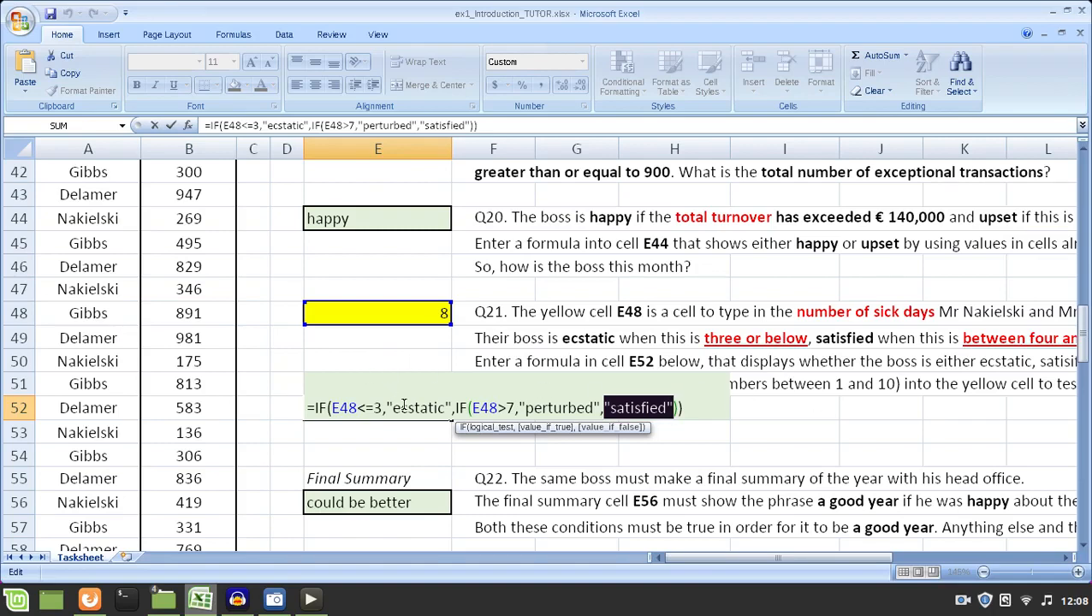
# - Highlight <=3 and parts of the nested IF in E52, and close the formula without changing it
pyautogui.moveTo(382, 408); pyautogui.dragTo(357, 408)
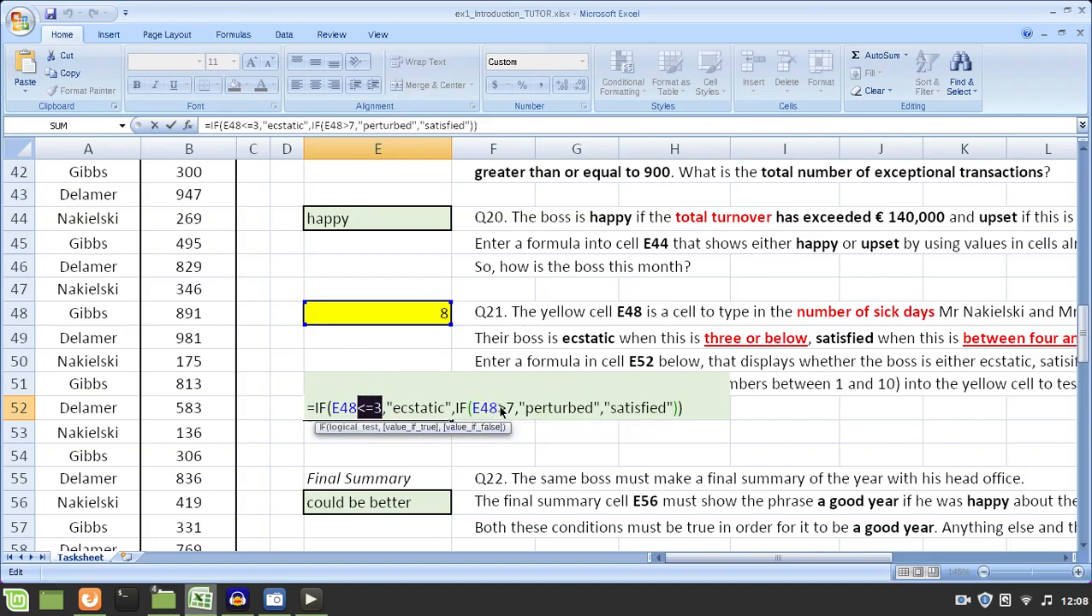
pyautogui.moveTo(454, 408); pyautogui.dragTo(674, 409)
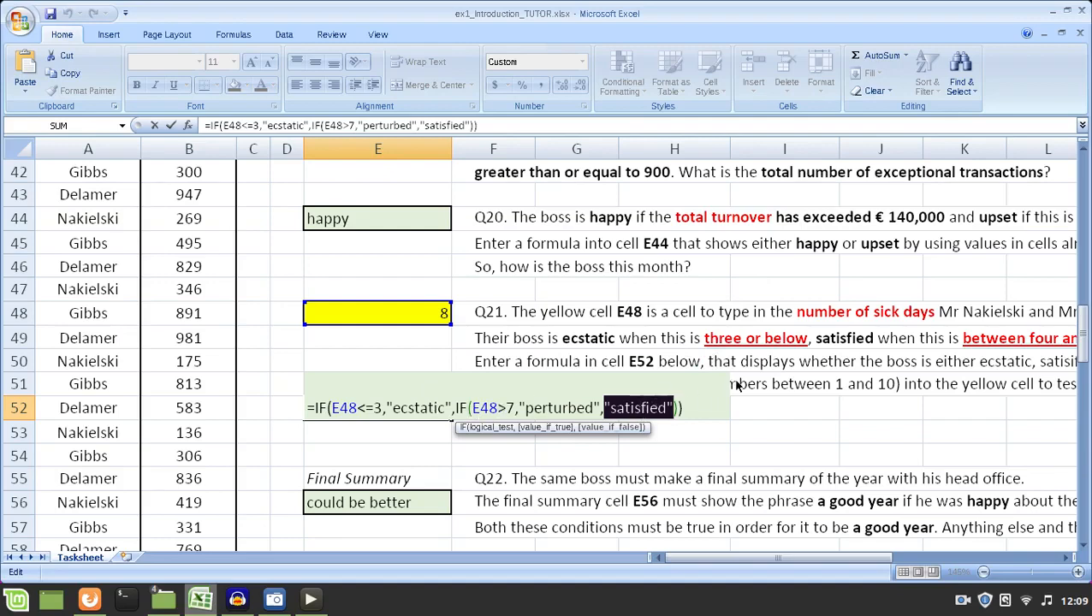
pyautogui.press('Return')
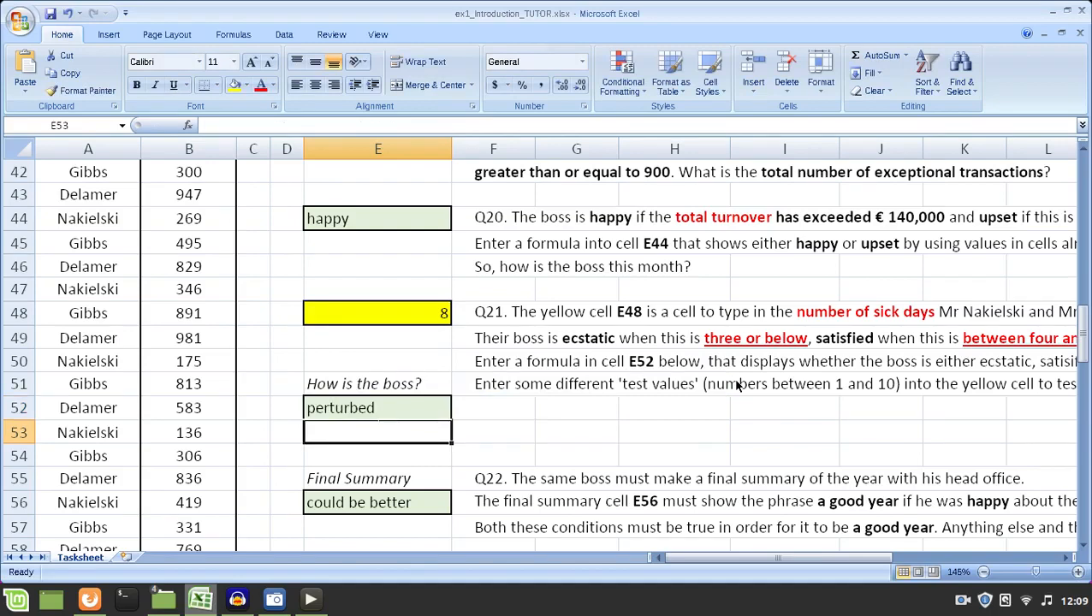
pyautogui.press('Up')
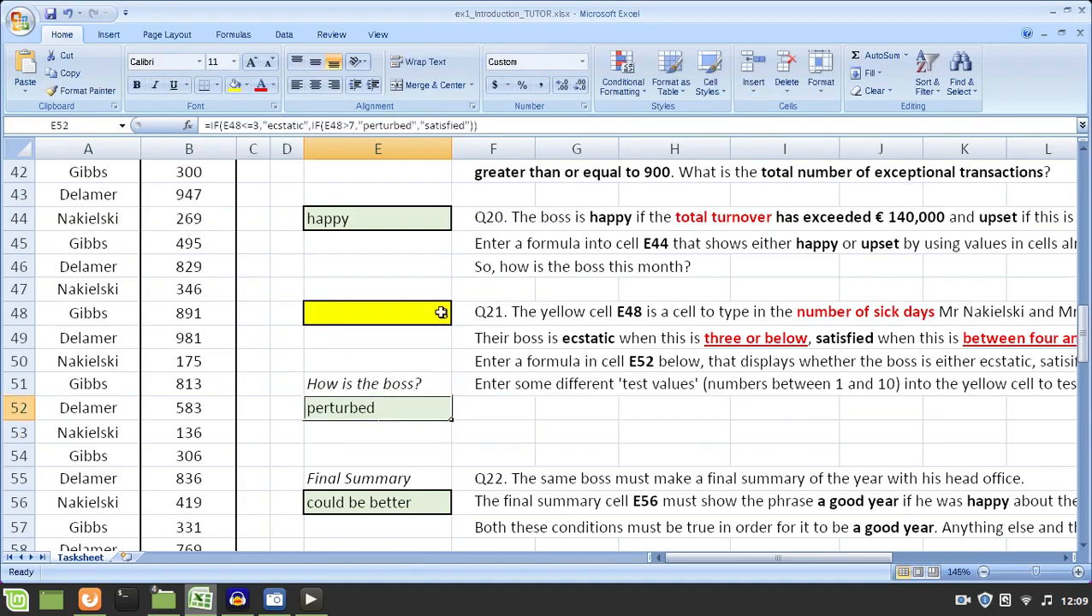
# - Test the E52 formula by entering 1, 2 and 3 sick days one after another in E48
pyautogui.click(414, 308)
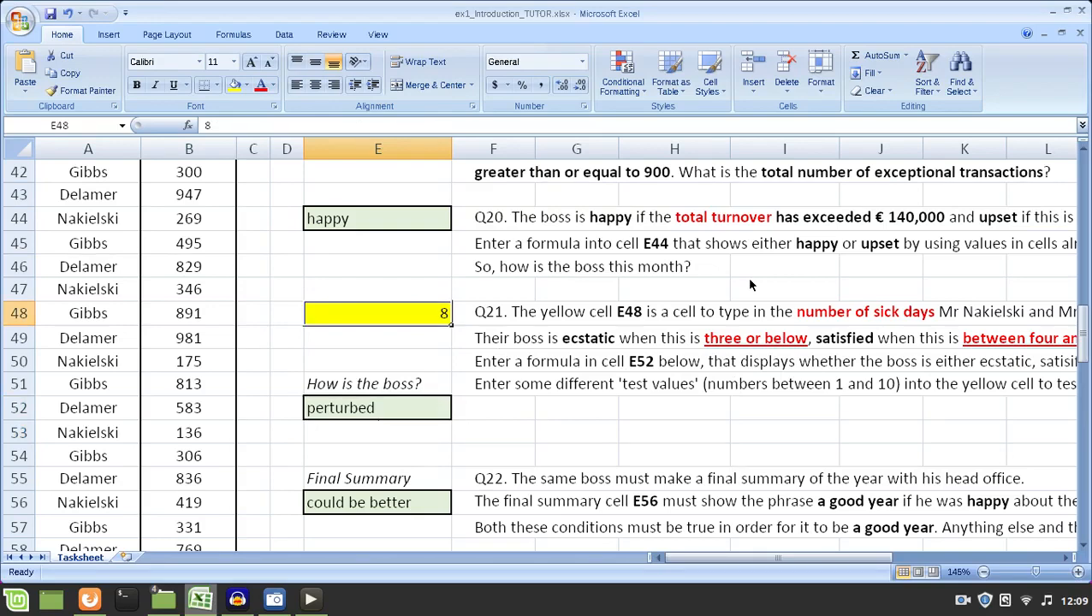
pyautogui.write('1')
pyautogui.hotkey('ctrl', 'Return')
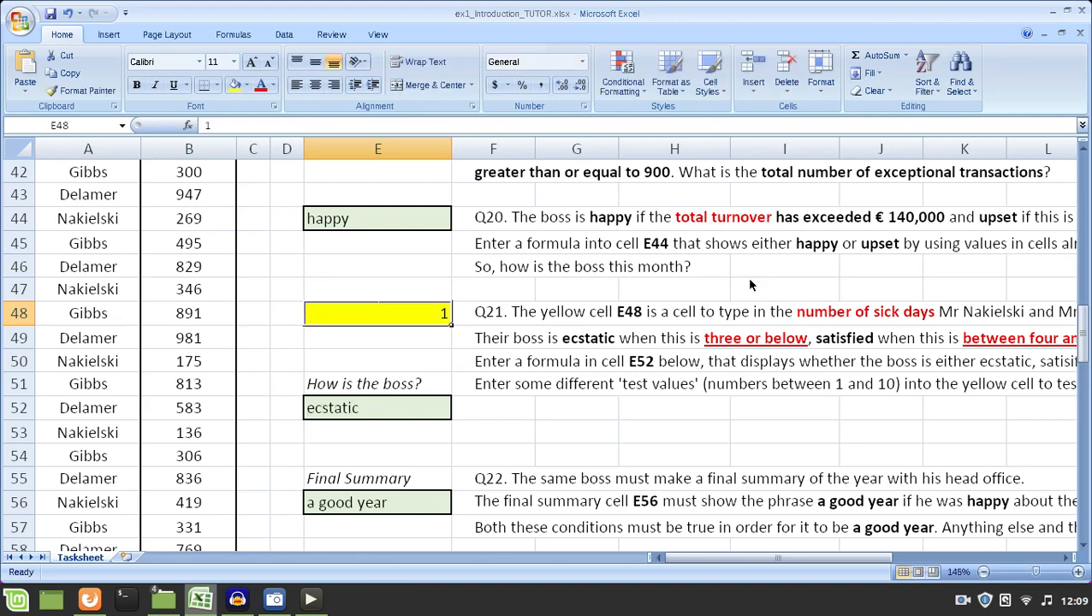
pyautogui.write('2')
pyautogui.hotkey('ctrl', 'Return')
pyautogui.write('3')
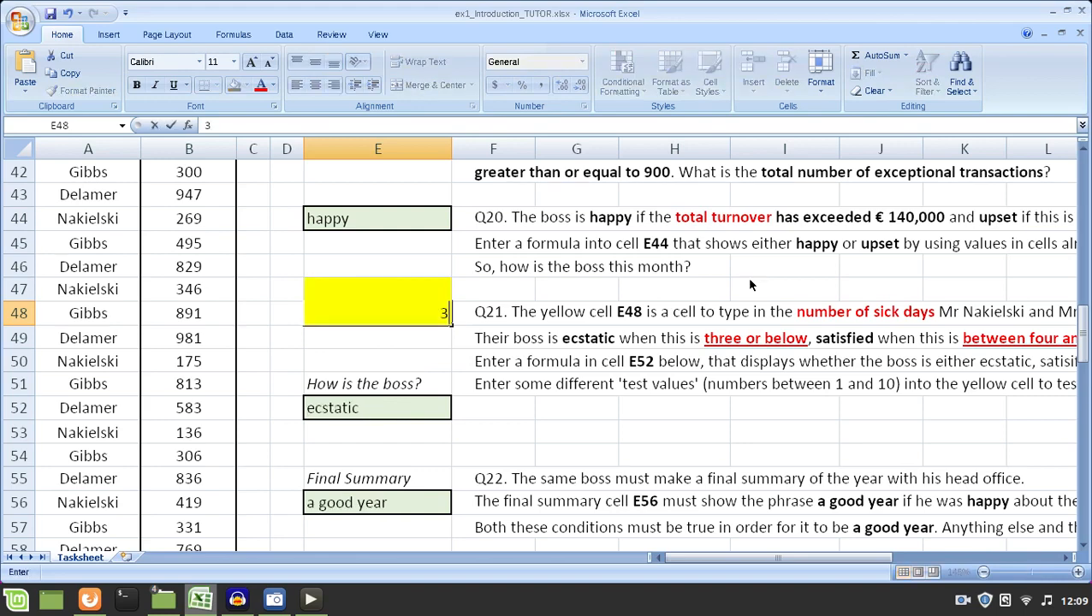
pyautogui.hotkey('ctrl', 'Return')
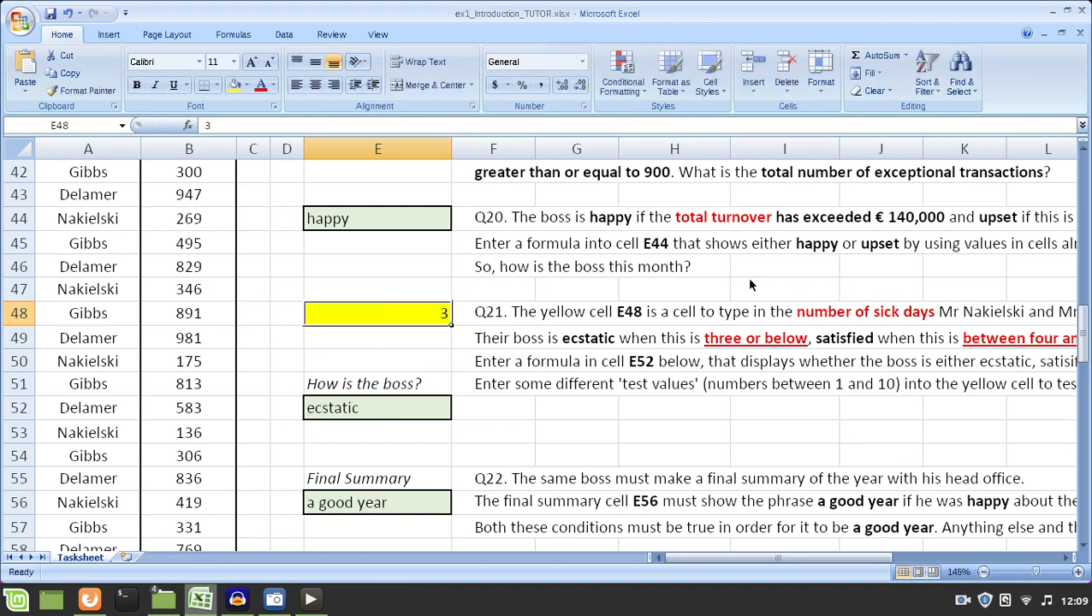
# - Test the E52 formula with 4, 5, 6 and 7 sick days in E48
pyautogui.write('4')
pyautogui.hotkey('ctrl', 'Return')
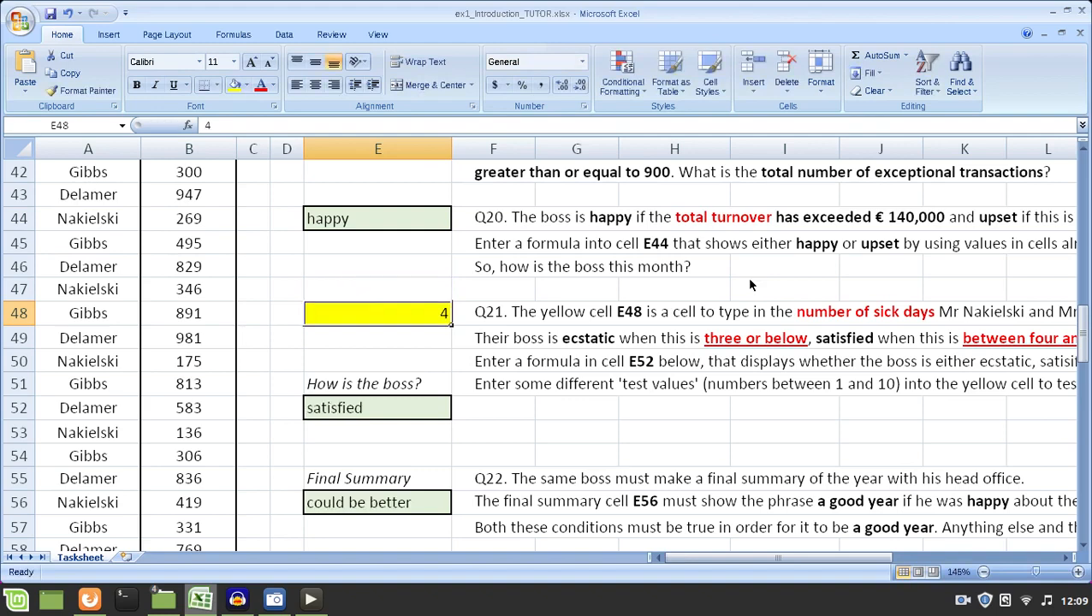
pyautogui.write('5')
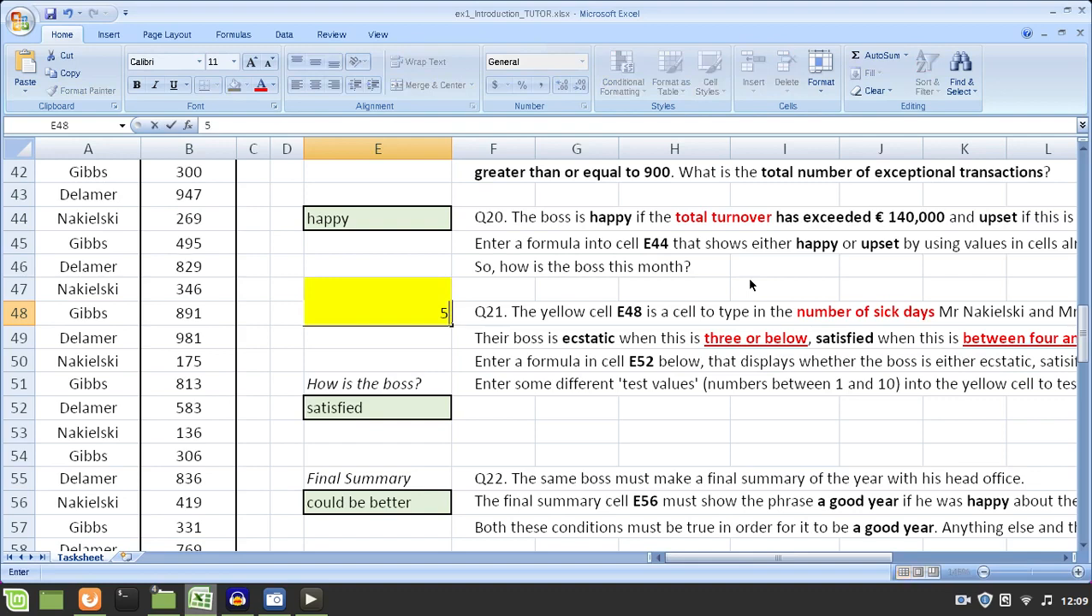
pyautogui.hotkey('ctrl', 'Return')
pyautogui.write('6')
pyautogui.hotkey('ctrl', 'Return')
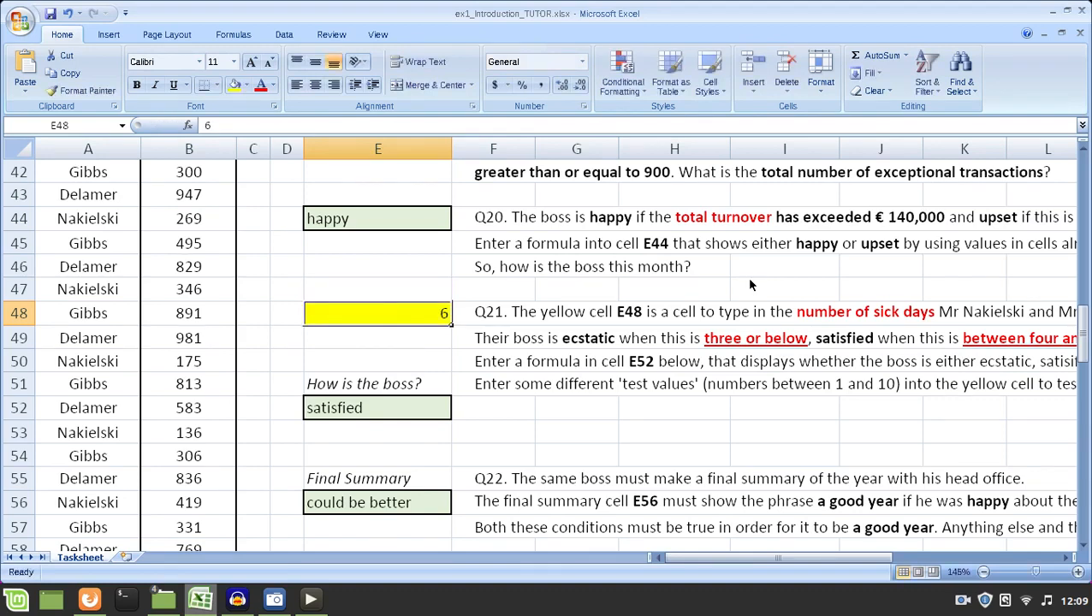
pyautogui.write('7')
pyautogui.hotkey('ctrl', 'Return')
# - Test the E52 formula with 8, 9 and 10 sick days in E48
pyautogui.write('8')
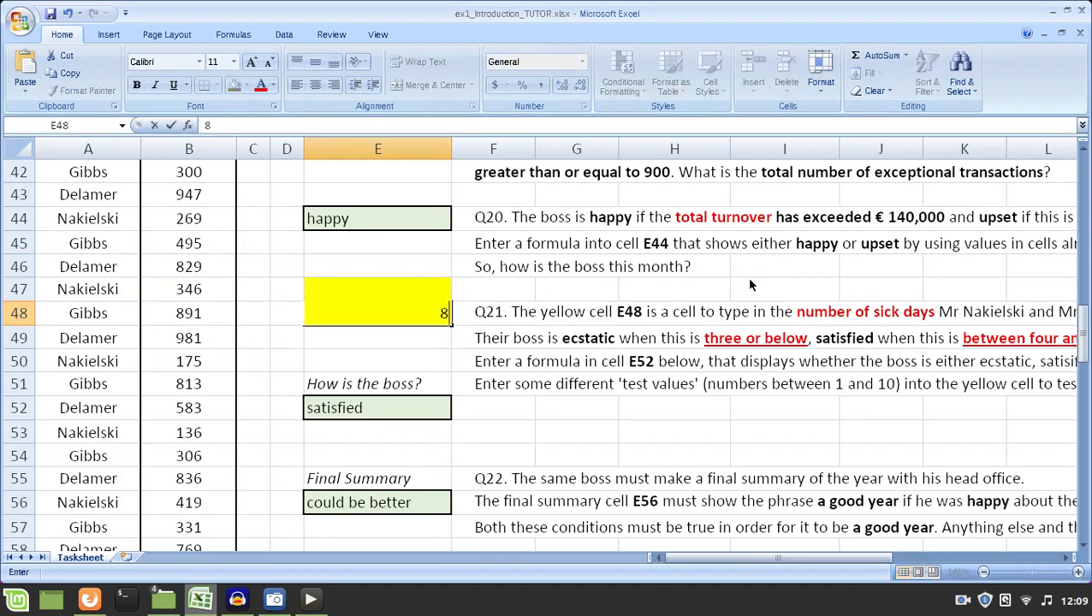
pyautogui.hotkey('ctrl', 'Return')
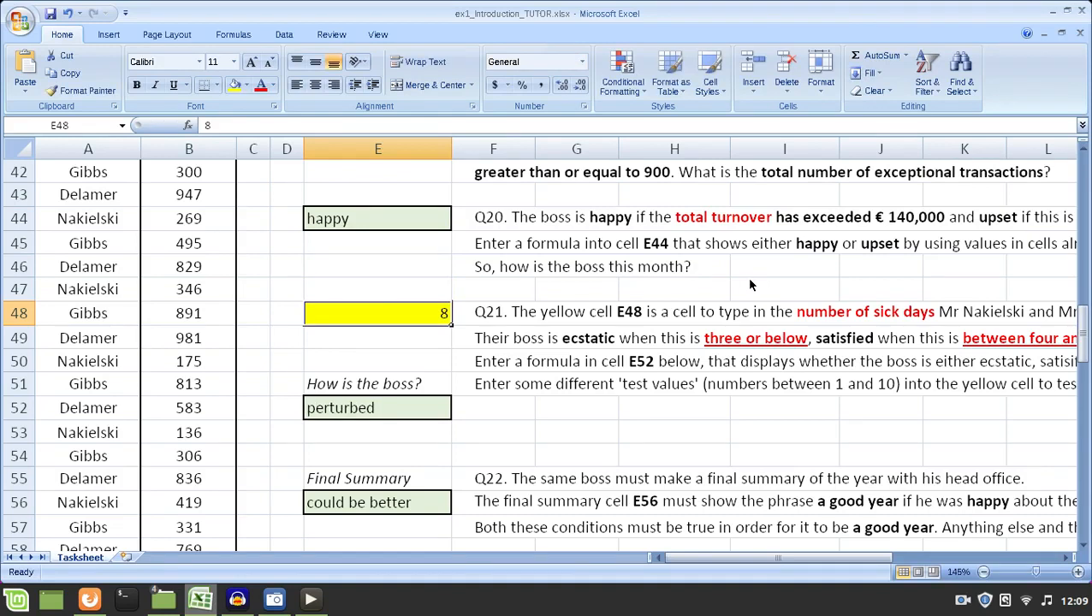
pyautogui.write('9')
pyautogui.hotkey('ctrl', 'Return')
pyautogui.write('1')
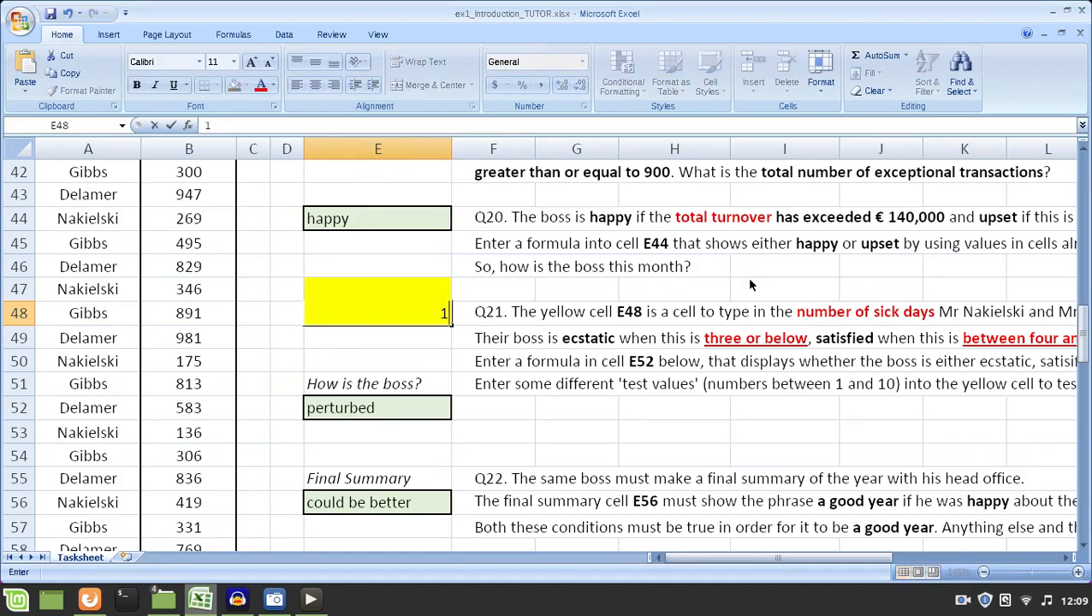
pyautogui.write('0')
pyautogui.hotkey('ctrl', 'Return')
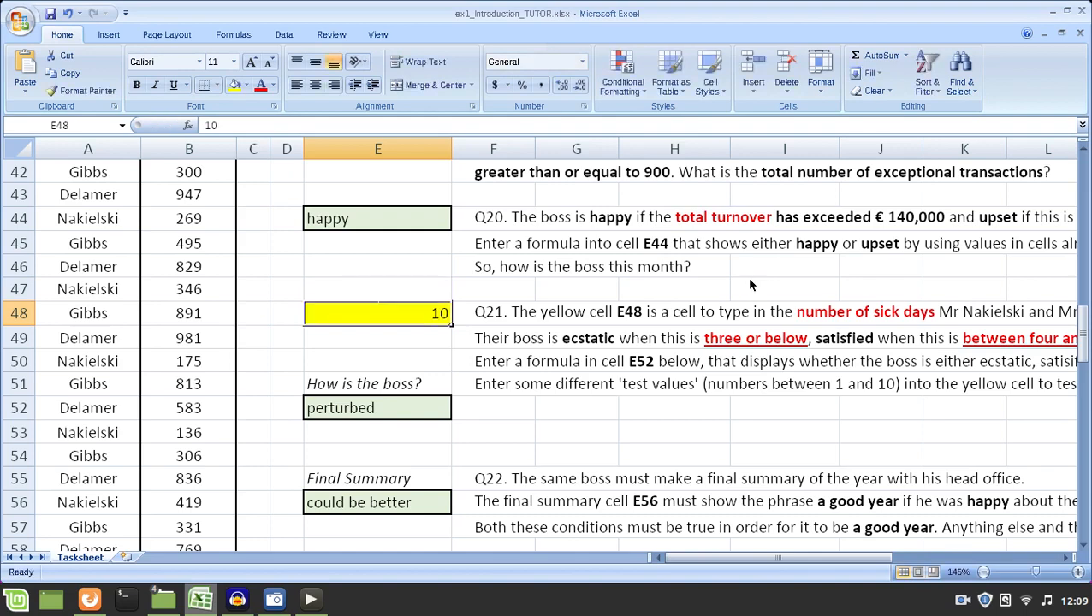
# - Try an extreme value of 200 sick days in E48, and set the cell back to 10
pyautogui.write('200')
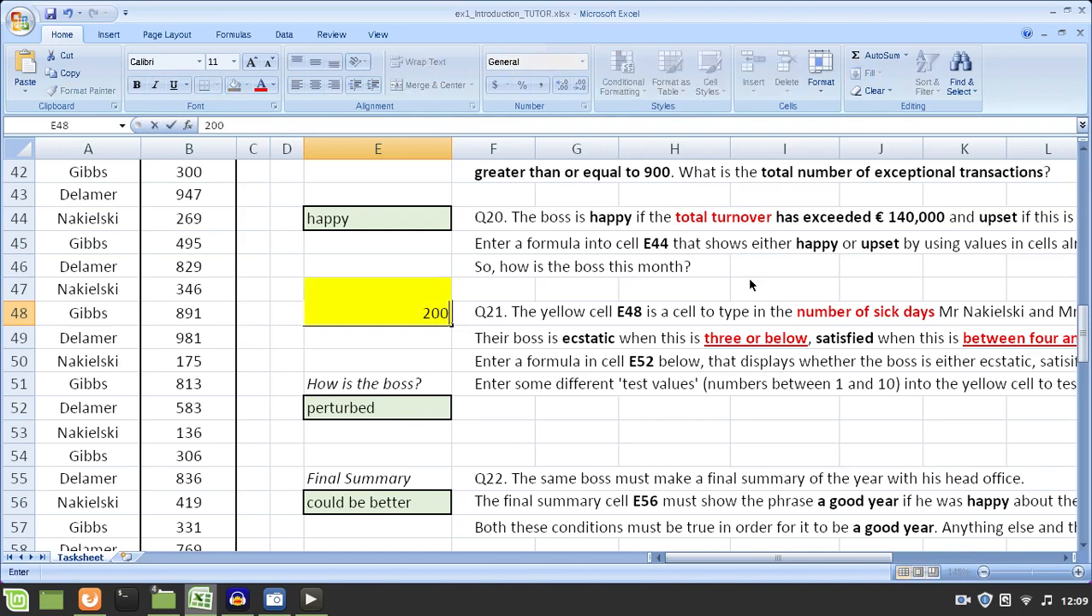
pyautogui.press('Return')
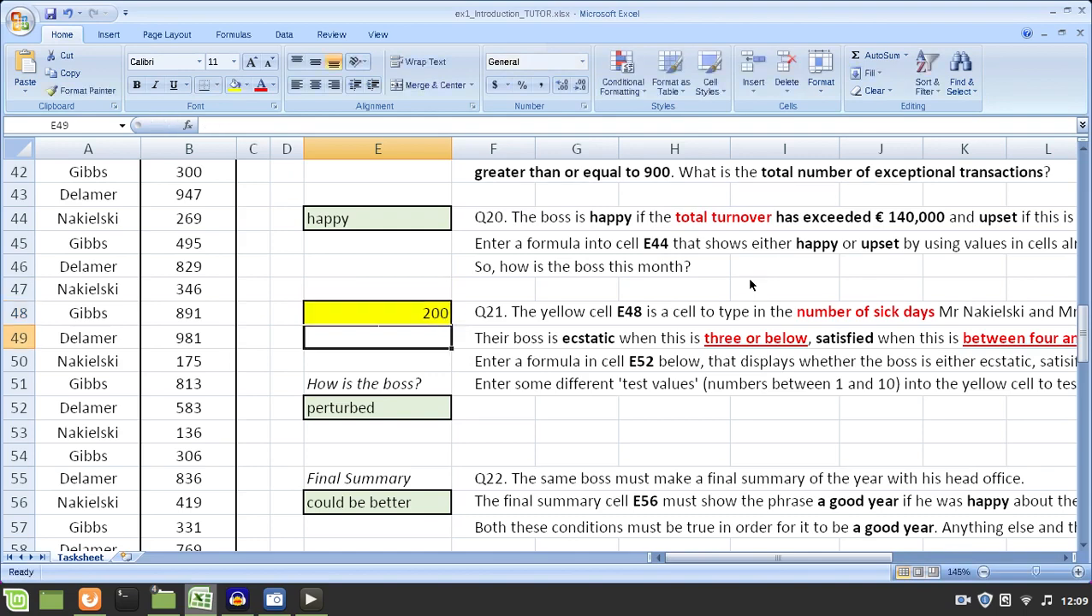
pyautogui.press('Up')
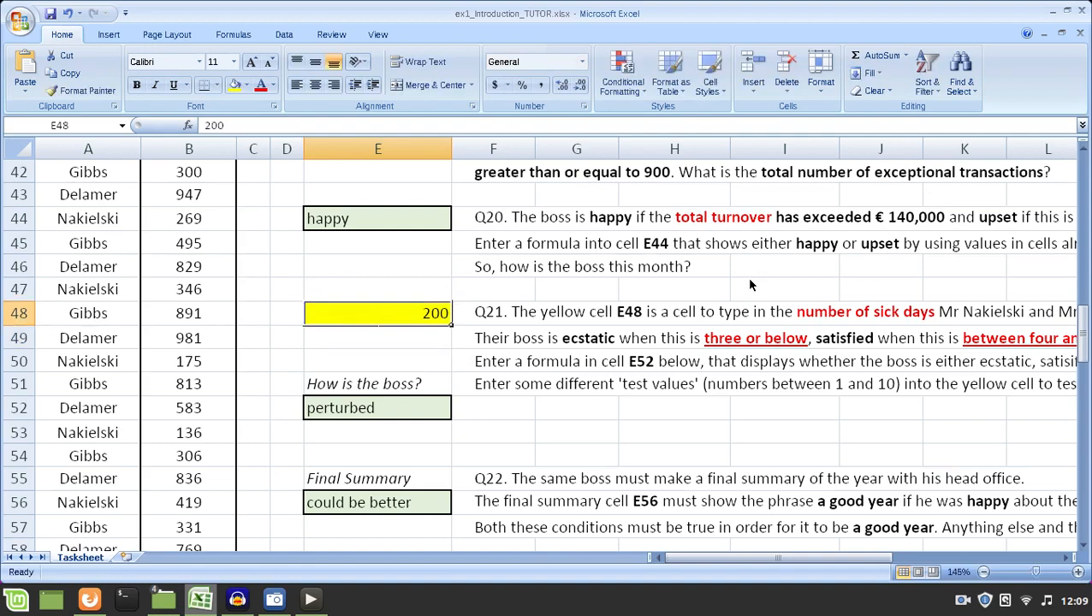
pyautogui.write('10')
pyautogui.hotkey('ctrl', 'Return')
pyautogui.press('Return')
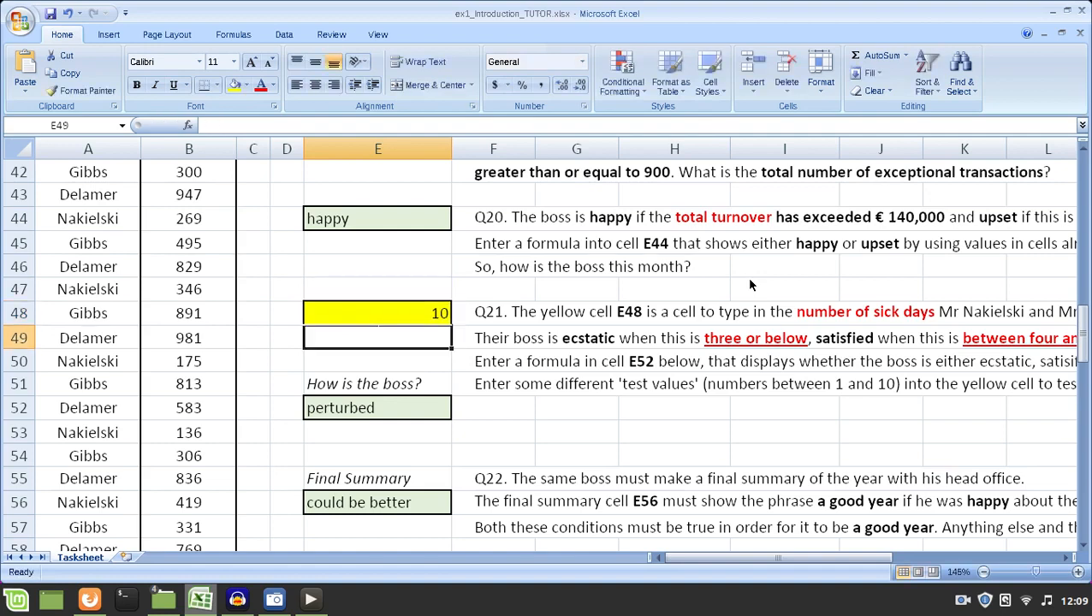
# - Reopen E52's formula, highlight E48<=3,"ecstatic" and the nested IF's arguments through "satisfied", and close it unchanged
pyautogui.doubleClick(404, 407)
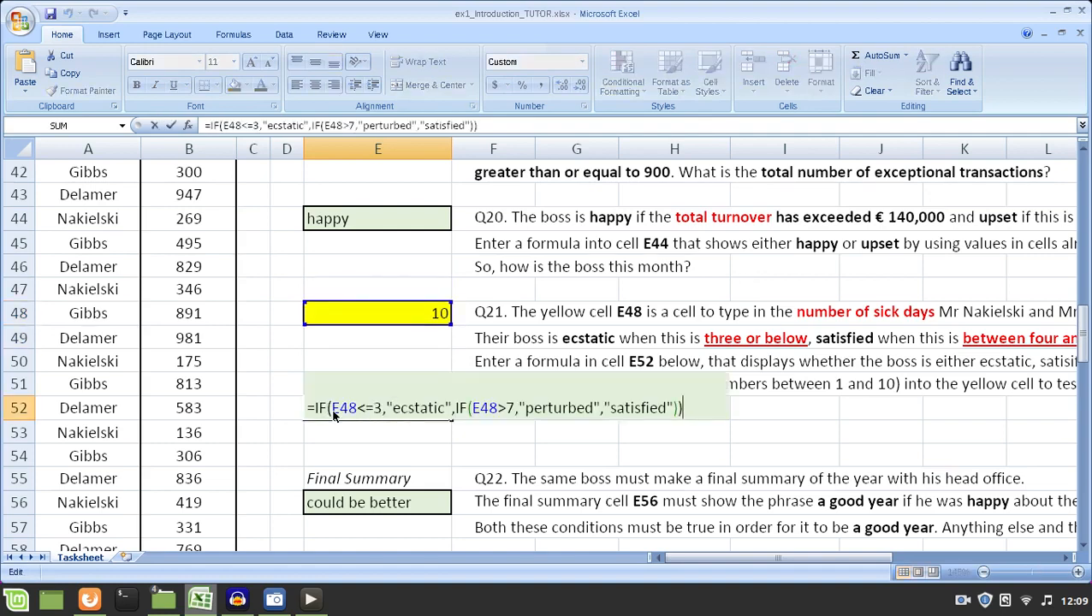
pyautogui.moveTo(332, 409); pyautogui.dragTo(462, 412)
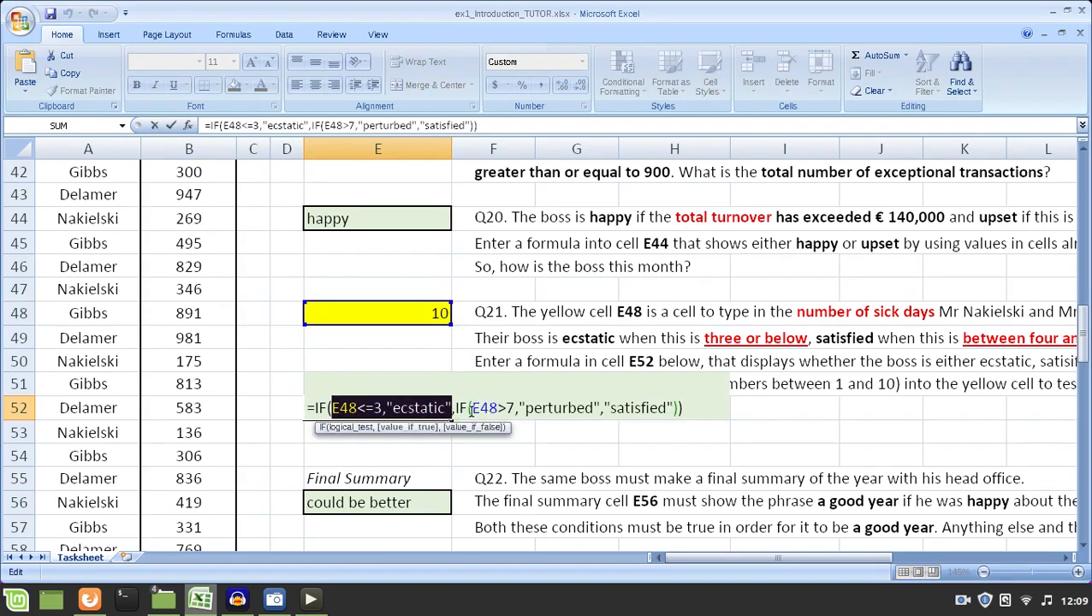
pyautogui.moveTo(470, 409); pyautogui.dragTo(688, 389)
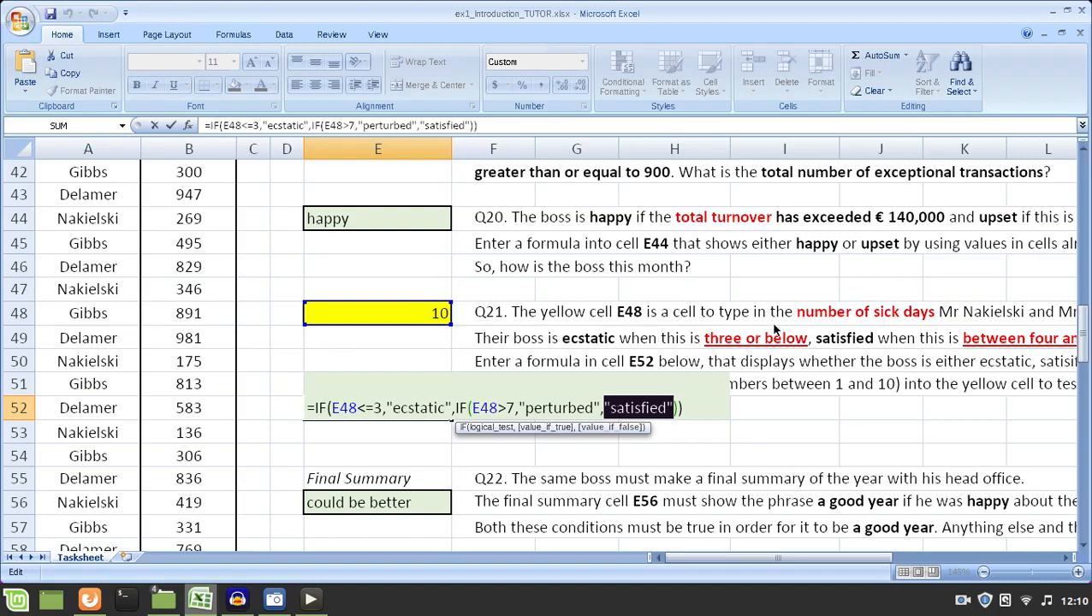
pyautogui.hotkey('ctrl', 'Return')
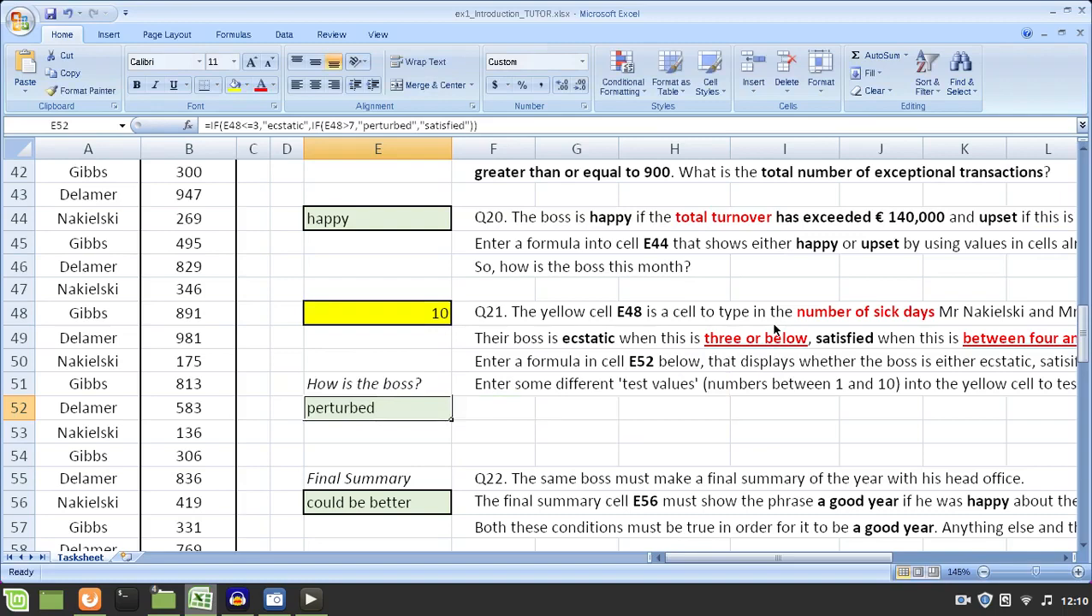
# - Open Q20's formula in E44 and highlight its "happy" and "upset" arguments for comparison
pyautogui.doubleClick(402, 212)
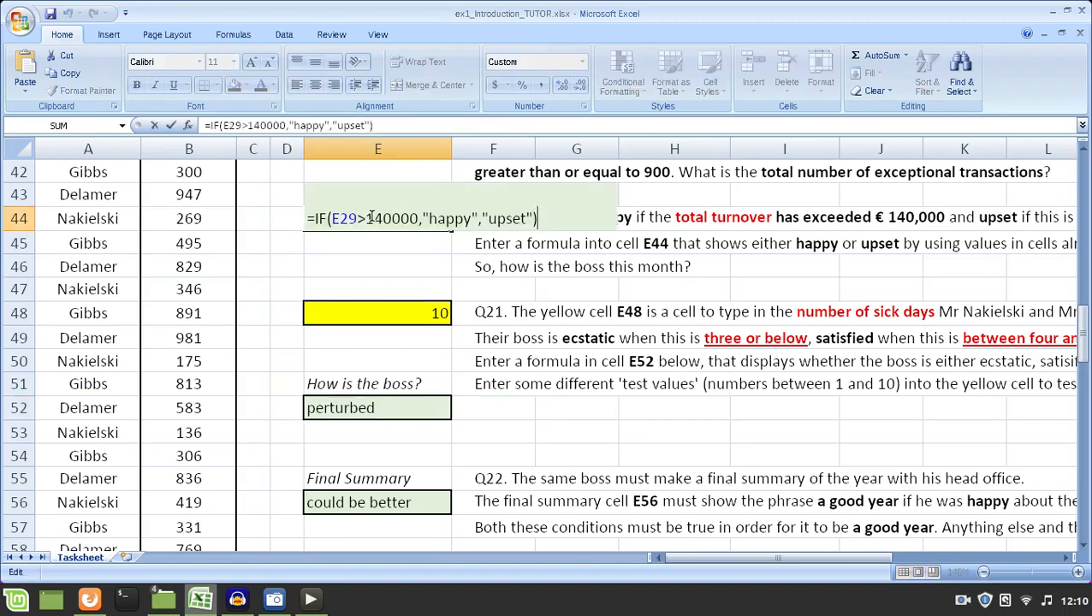
pyautogui.moveTo(428, 219); pyautogui.dragTo(531, 219)
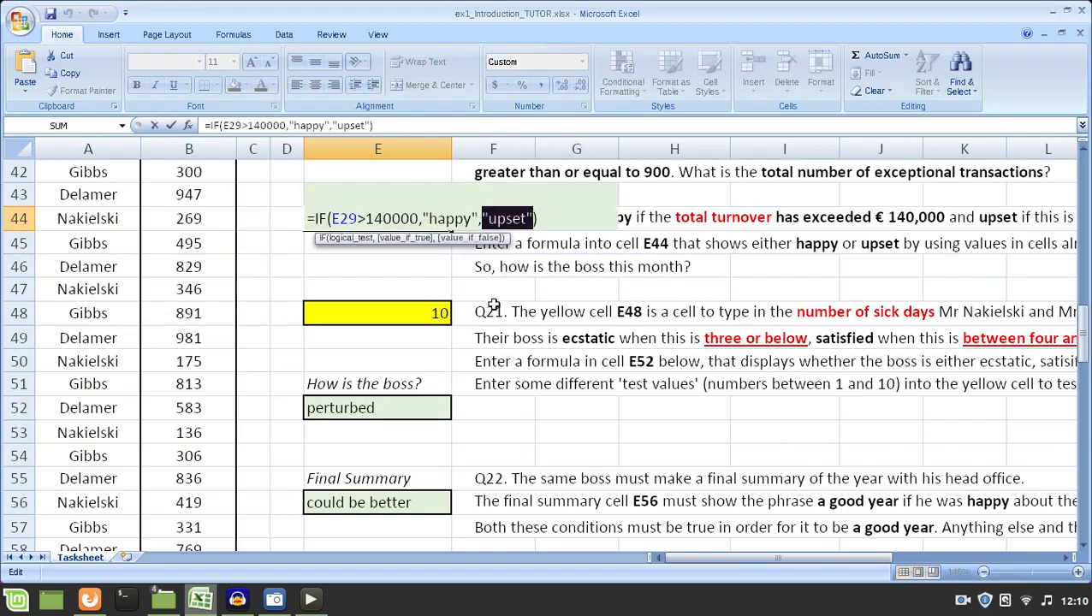
# - Close E44's formula, then highlight E48<=3,"ecstatic" and the nested IF's "perturbed" and "satisfied" arguments in E52, leaving it unchanged
pyautogui.press('Escape')
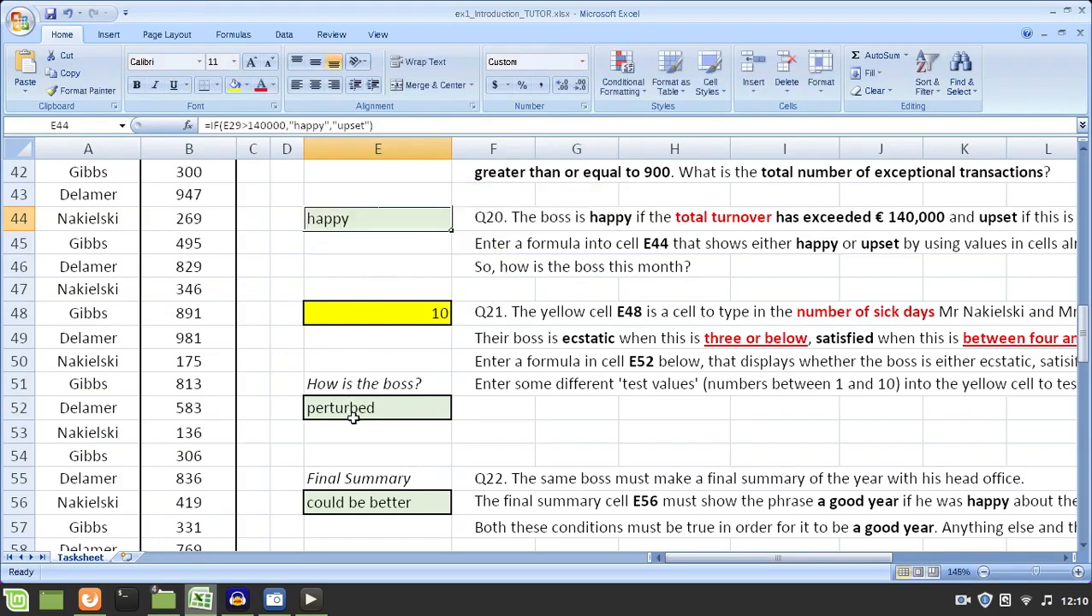
pyautogui.doubleClick(346, 409)
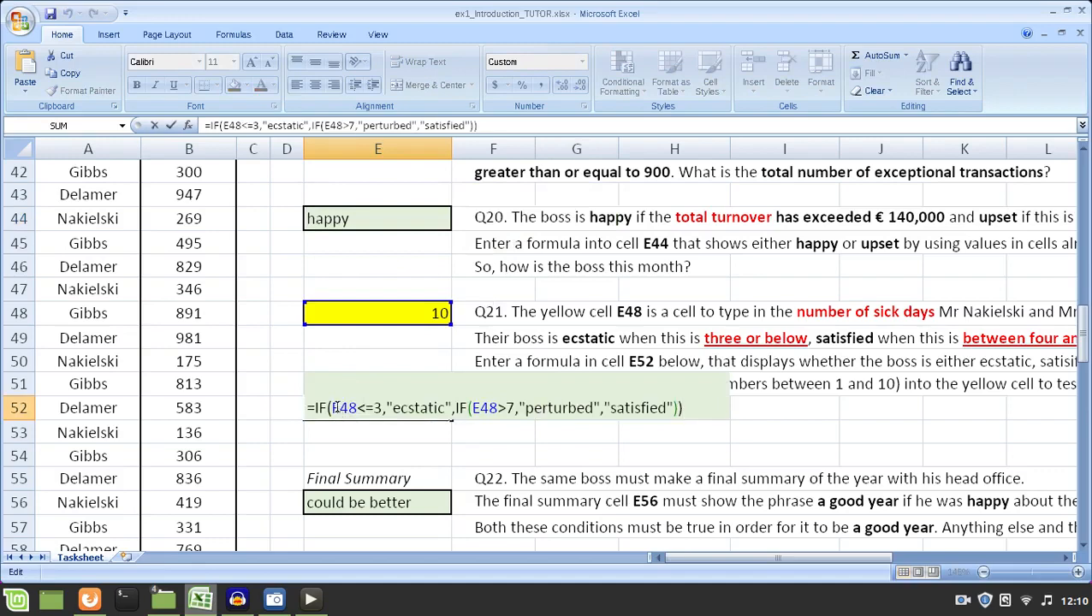
pyautogui.doubleClick(342, 408)
pyautogui.keyDown('shift'); pyautogui.click(452, 408); pyautogui.keyUp('shift')
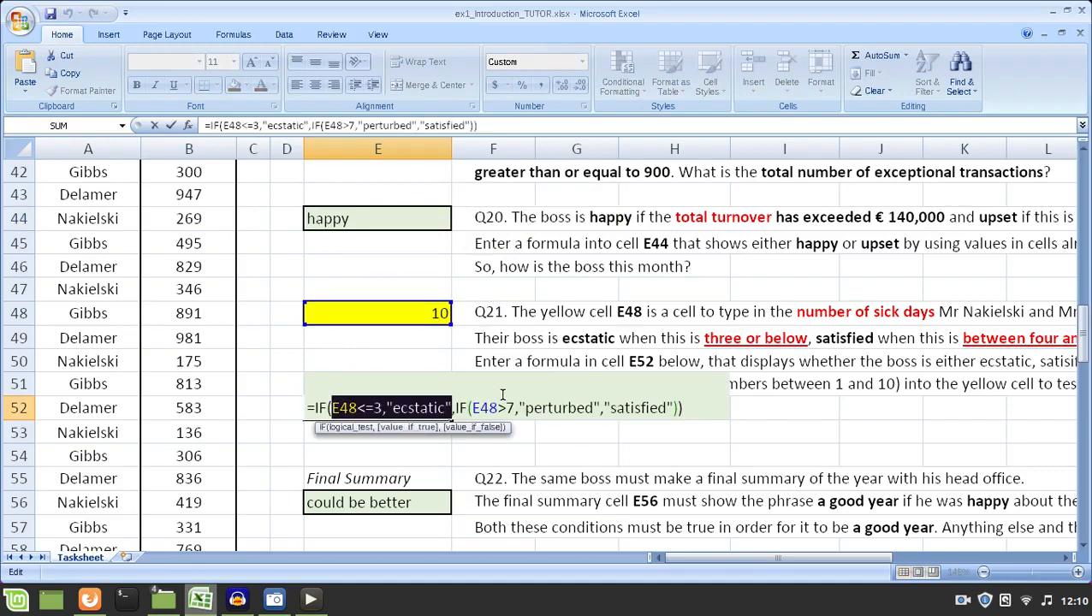
pyautogui.moveTo(518, 408); pyautogui.dragTo(664, 410)
pyautogui.click(613, 408)
pyautogui.press('Escape')
# - Open Q22's final summary formula in E56, highlight its a good year text, and close it unchanged
pyautogui.scroll(-2, 438, 400)
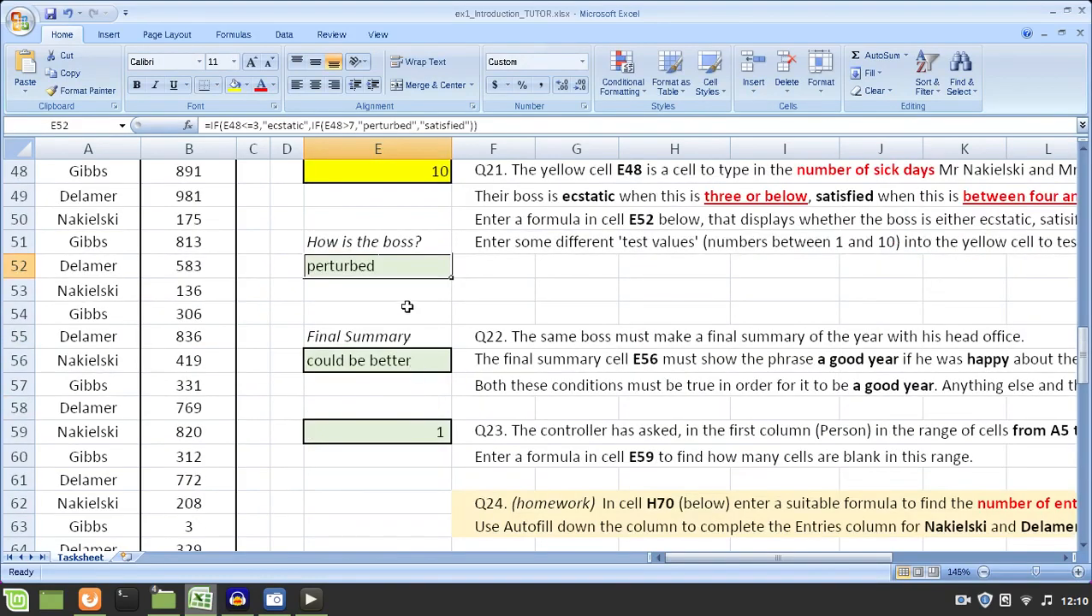
pyautogui.scroll(-1, 409, 309)
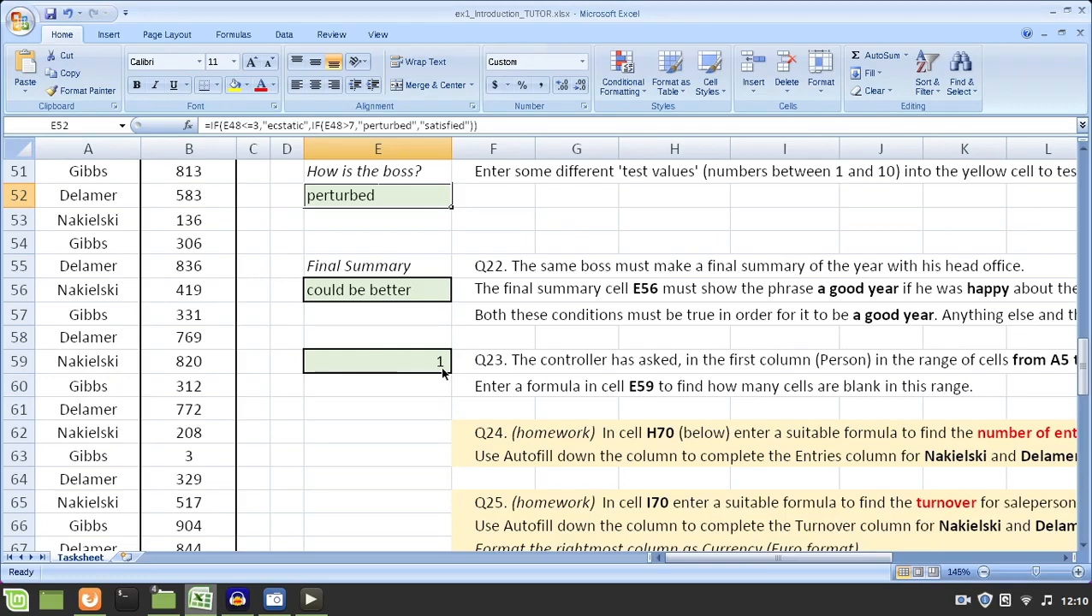
pyautogui.click(409, 291)
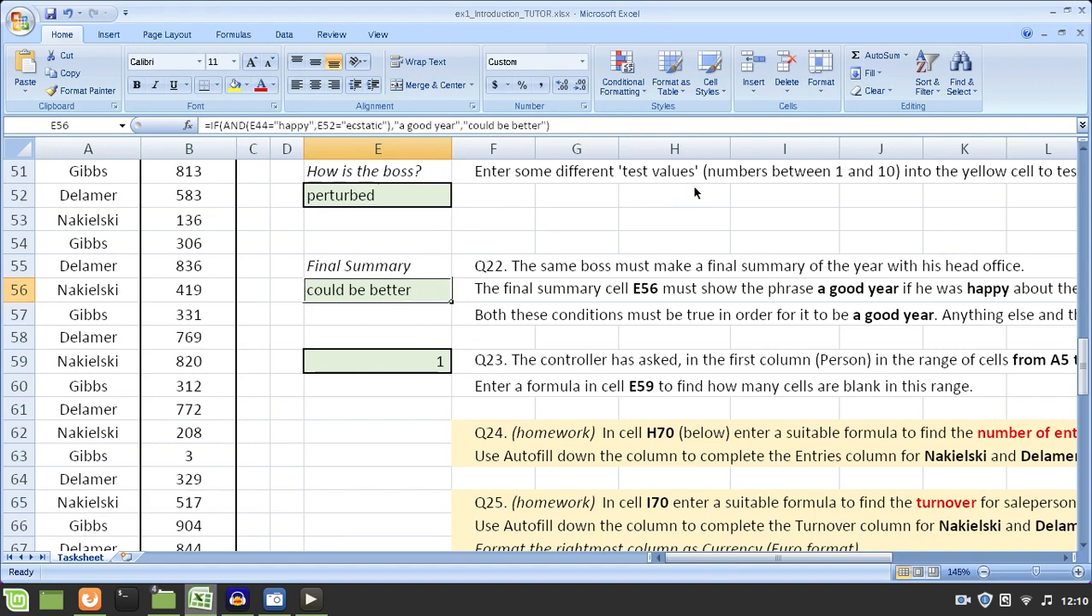
pyautogui.press('F2')
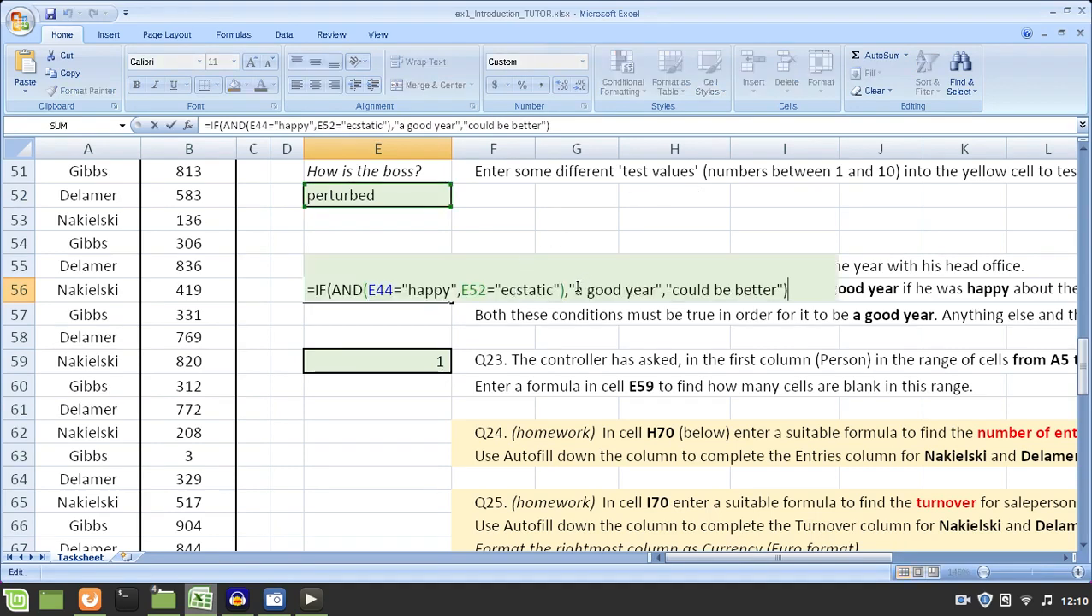
pyautogui.moveTo(575, 290); pyautogui.dragTo(655, 287)
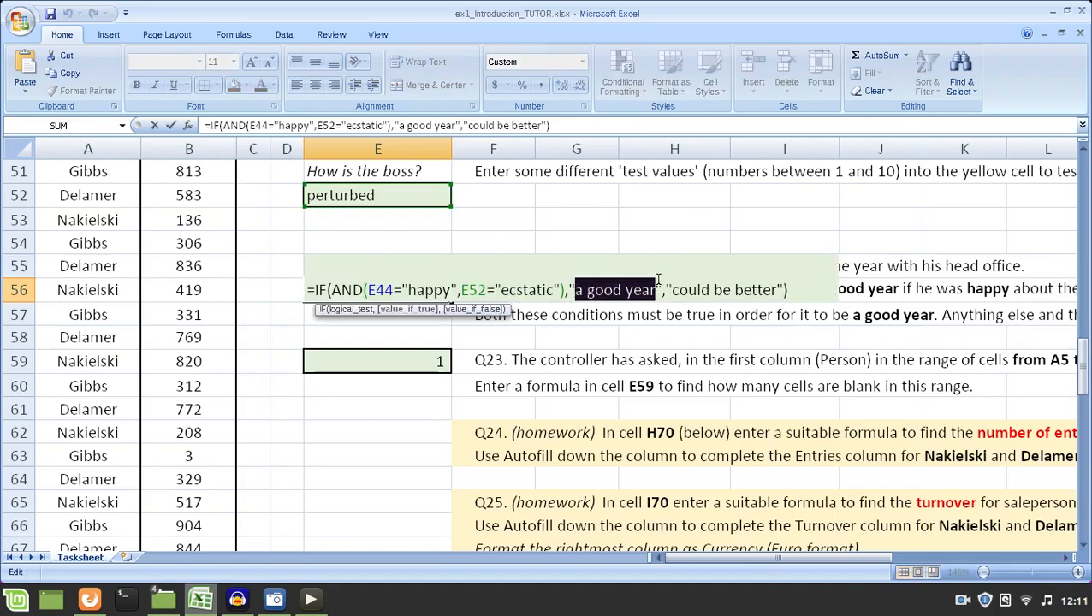
pyautogui.press('Escape')
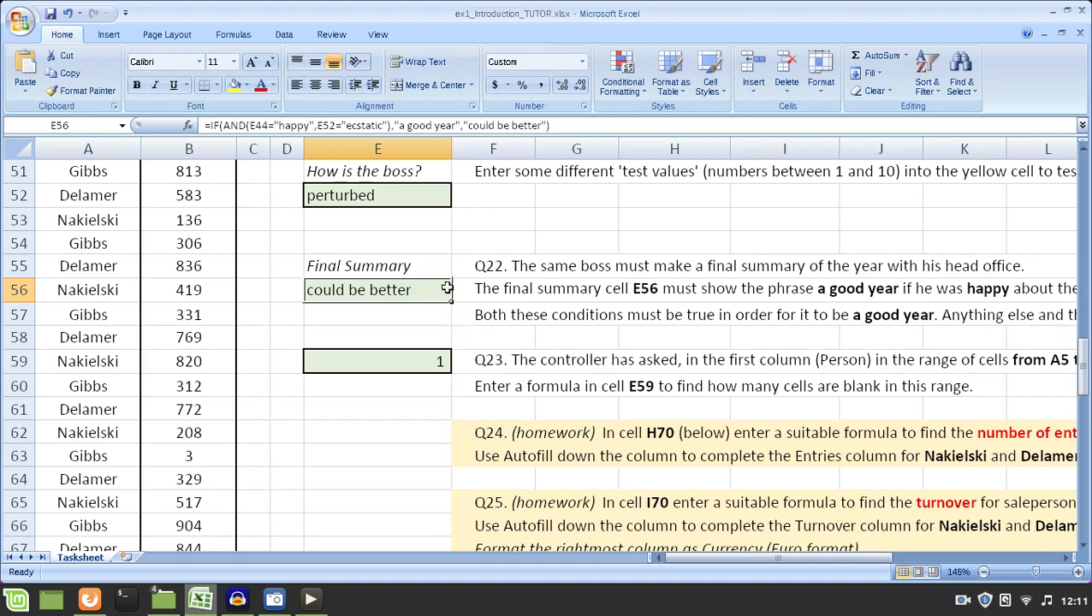
# - Reopen E56's formula and highlight its two result arguments, "a good year" and "could be better", together
pyautogui.doubleClick(411, 289)
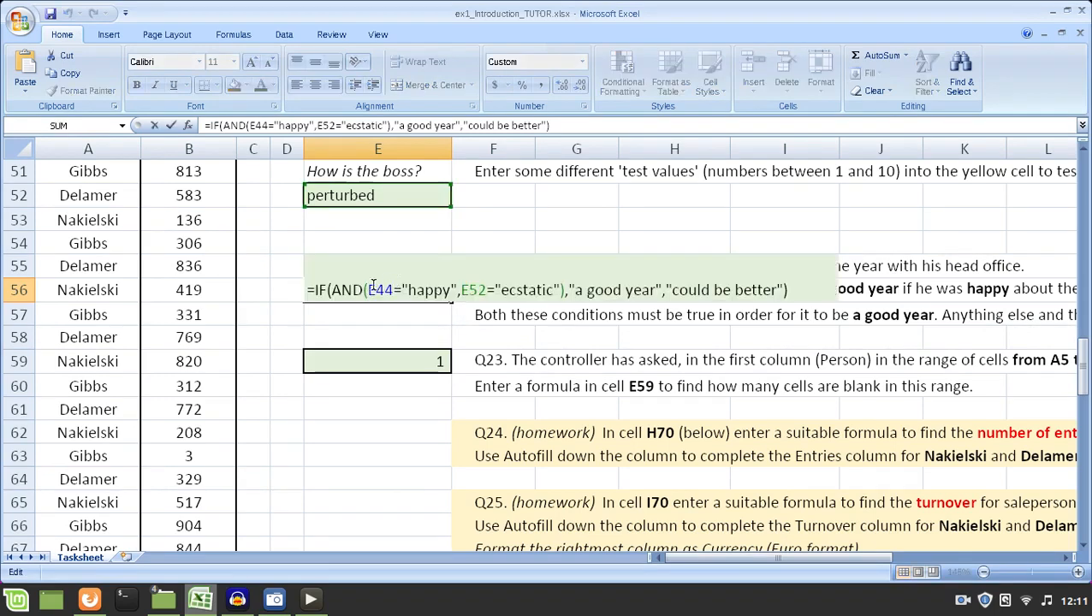
pyautogui.click(573, 290)
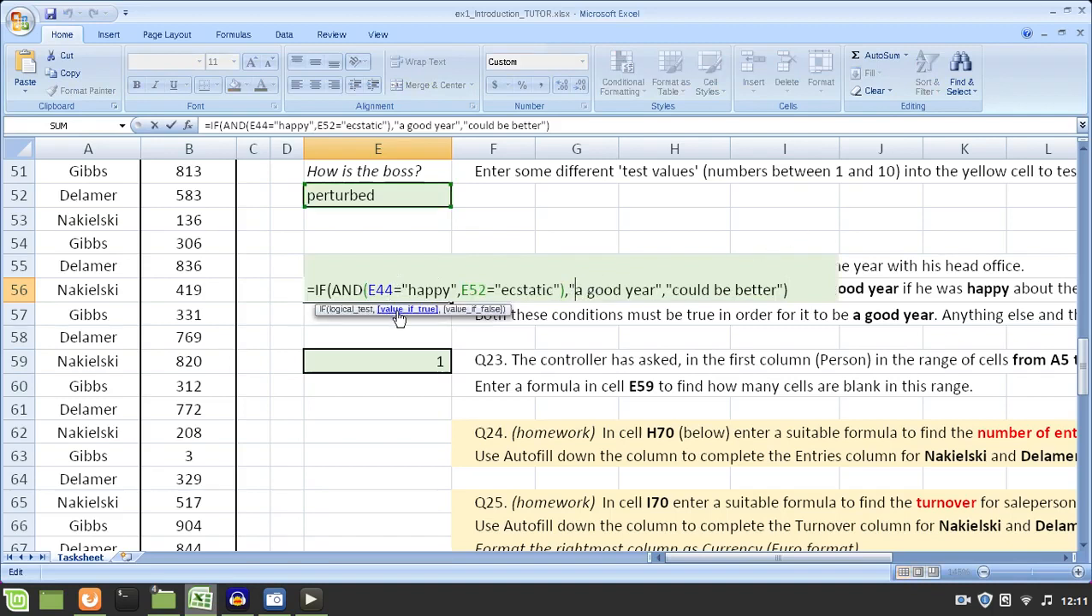
pyautogui.moveTo(568, 290); pyautogui.dragTo(781, 279)
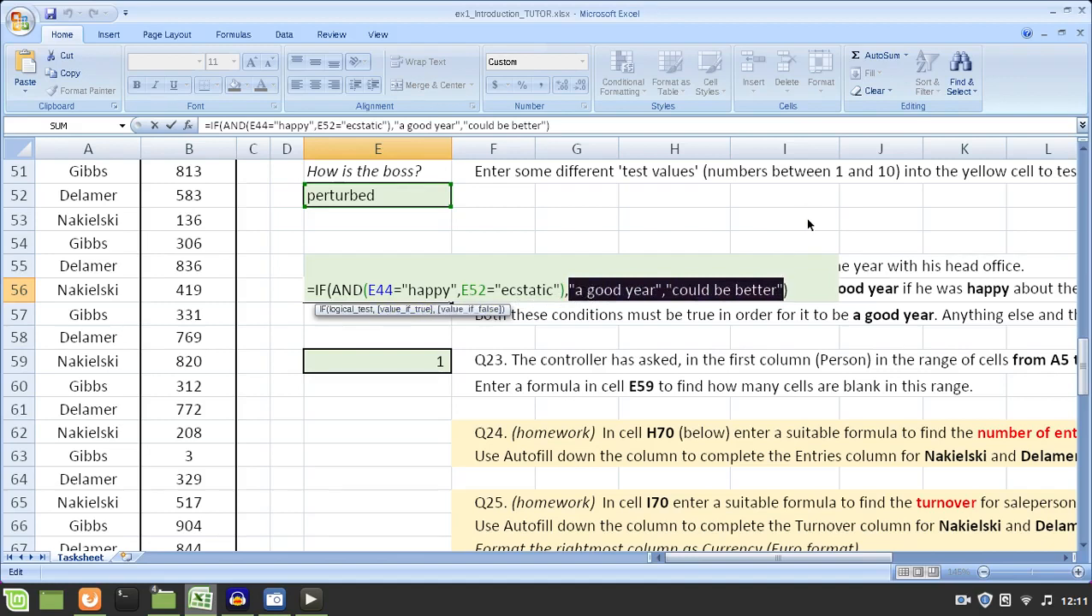
# - Highlight the AND function's first condition E44="happy" in E56's formula, and extend the highlight through E52="ecstatic"
pyautogui.click(369, 290)
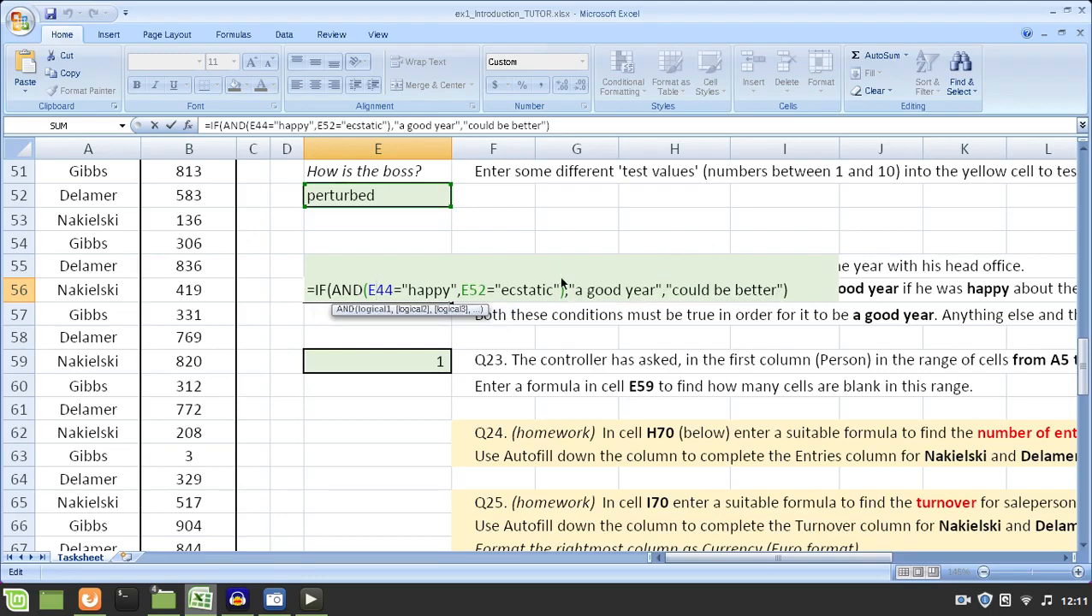
pyautogui.press('Left')
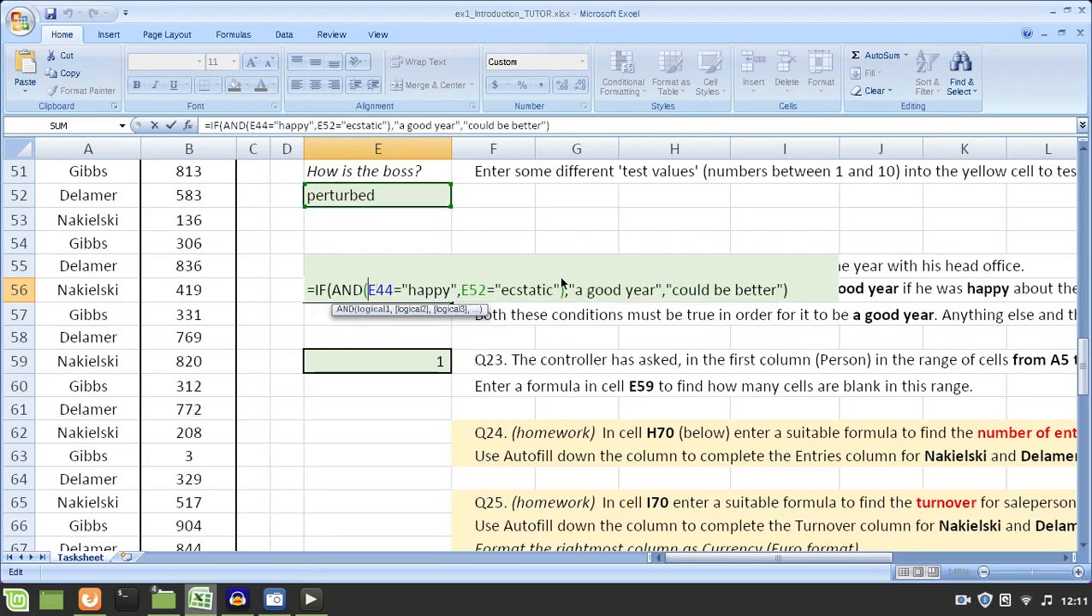
pyautogui.hotkey('shift', 'Right')
pyautogui.hotkey('shift', 'Right')
pyautogui.hotkey('shift', 'Right')
pyautogui.hotkey('shift', 'Right')
pyautogui.hotkey('shift', 'Right')
pyautogui.hotkey('shift', 'Right')
pyautogui.hotkey('shift', 'Right')
pyautogui.hotkey('shift', 'Right')
pyautogui.hotkey('shift', 'Right')
pyautogui.hotkey('shift', 'Right')
pyautogui.hotkey('shift', 'Right')
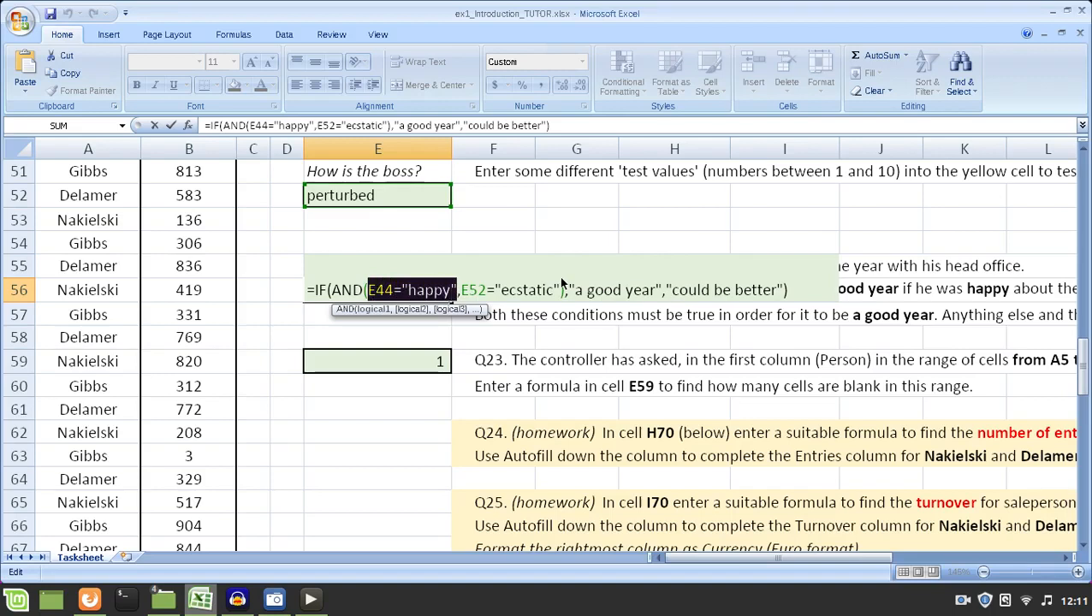
pyautogui.hotkey('shift', 'Right')
pyautogui.hotkey('shift', 'Right')
pyautogui.hotkey('shift', 'Right')
pyautogui.hotkey('shift', 'Right')
pyautogui.hotkey('shift', 'Right')
pyautogui.hotkey('shift', 'Right')
pyautogui.hotkey('shift', 'Right')
pyautogui.hotkey('shift', 'Right')
pyautogui.hotkey('shift', 'Right')
pyautogui.hotkey('shift', 'Right')
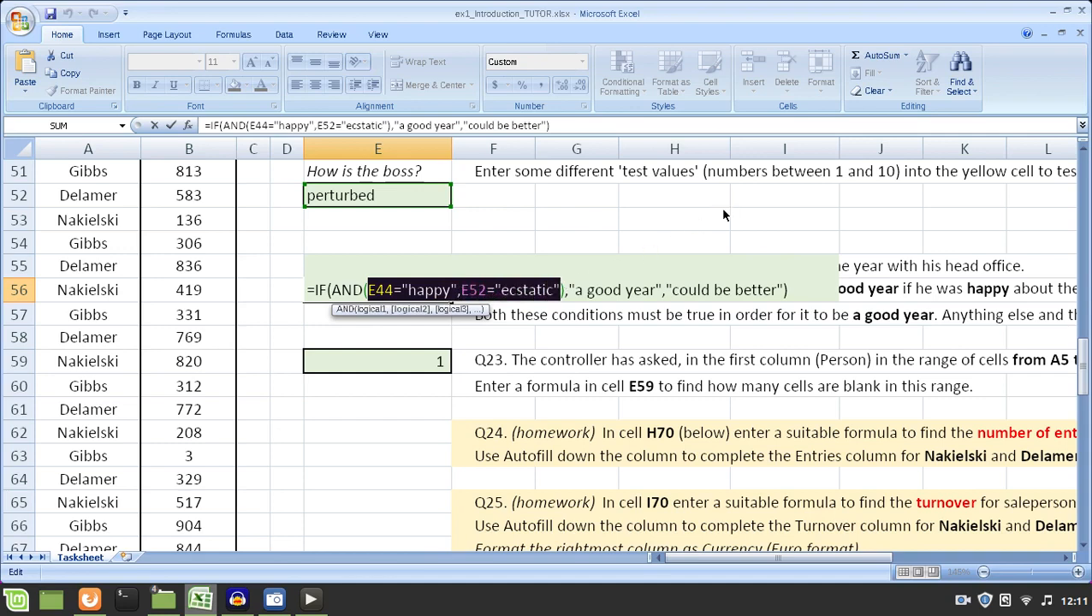
# - Highlight a good year and could be better separately in E56's formula, and close it unchanged
pyautogui.click(578, 291)
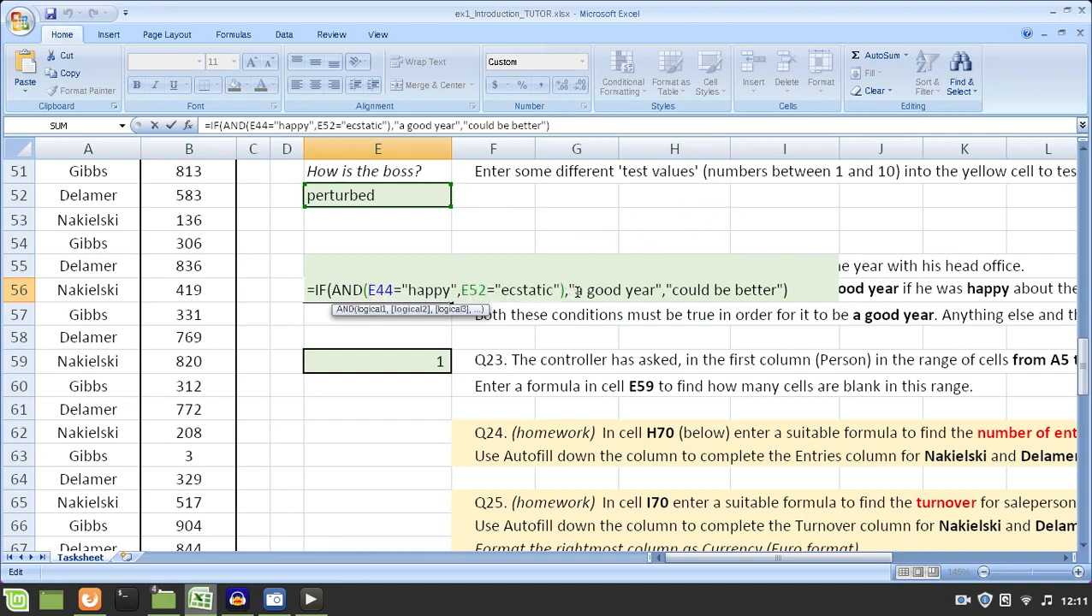
pyautogui.moveTo(577, 291); pyautogui.dragTo(655, 285)
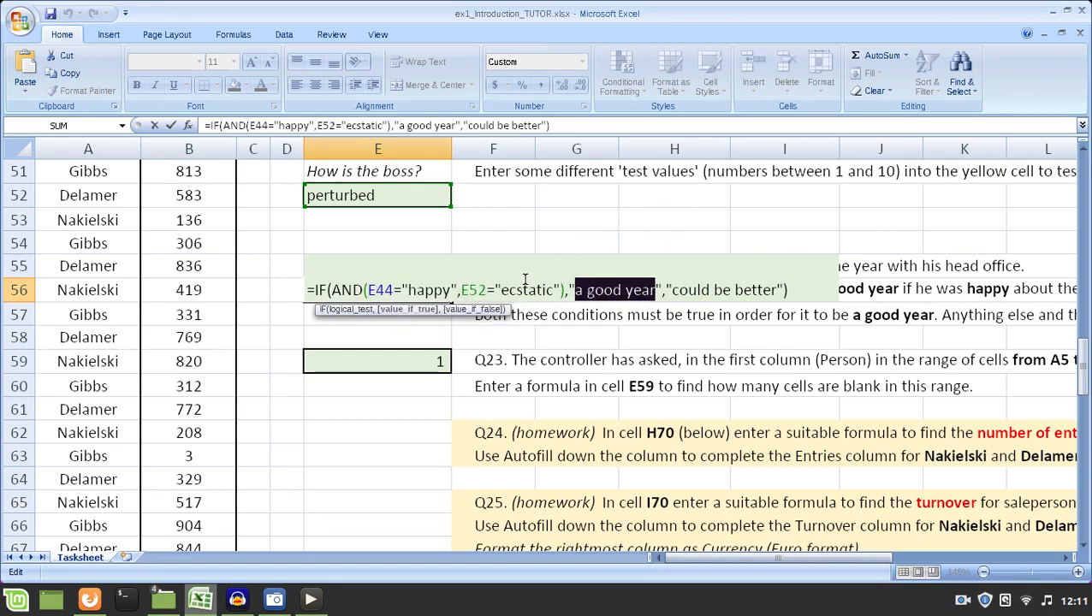
pyautogui.click(674, 290)
pyautogui.moveTo(673, 290); pyautogui.dragTo(775, 292)
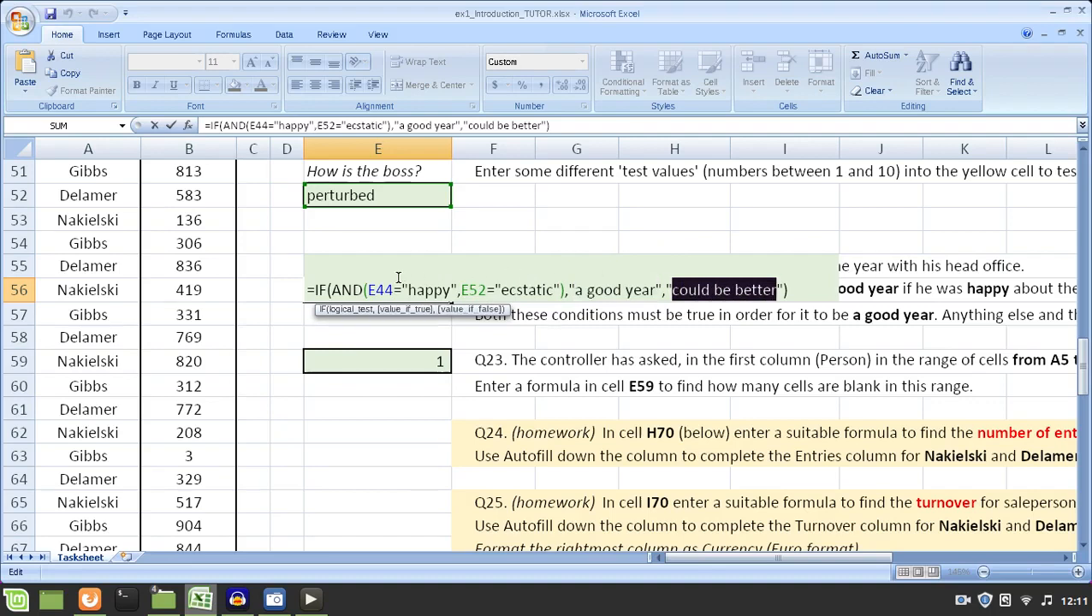
pyautogui.click(314, 290)
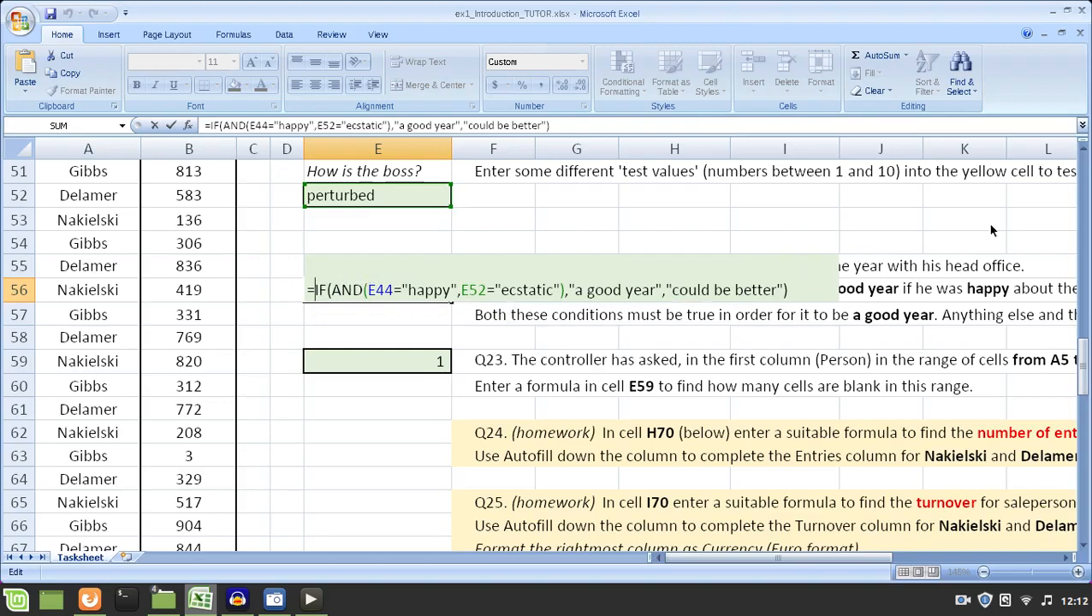
pyautogui.press('Escape')
# - Reopen E56's formula and highlight the IF function name and its whole logical test, AND(E44="happy",E52="ecstatic")
pyautogui.scroll(1, 486, 245)
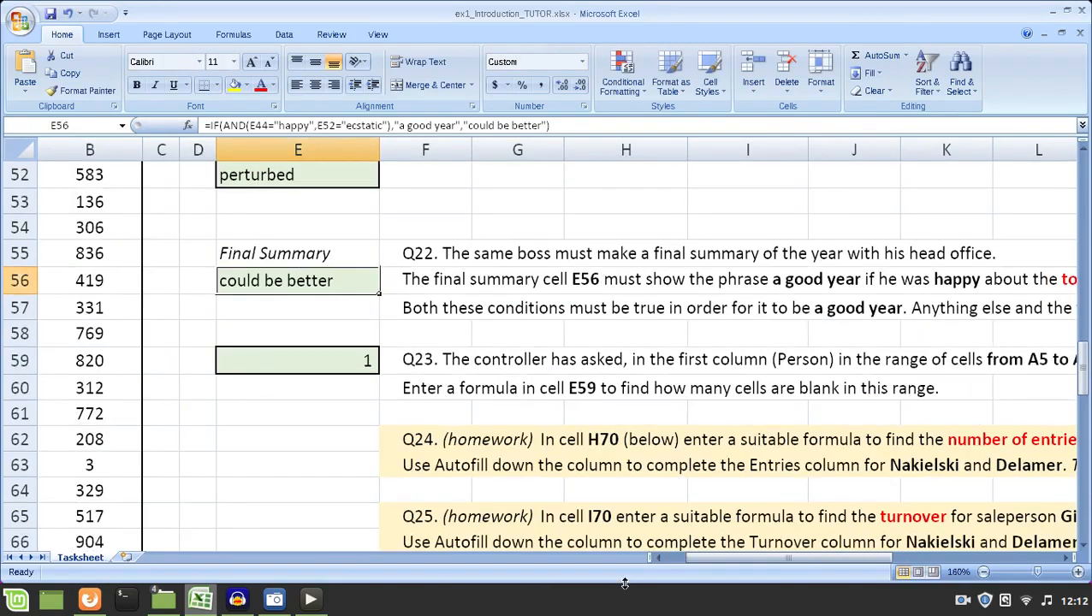
pyautogui.moveTo(724, 558); pyautogui.dragTo(673, 554)
pyautogui.scroll(1, 428, 363)
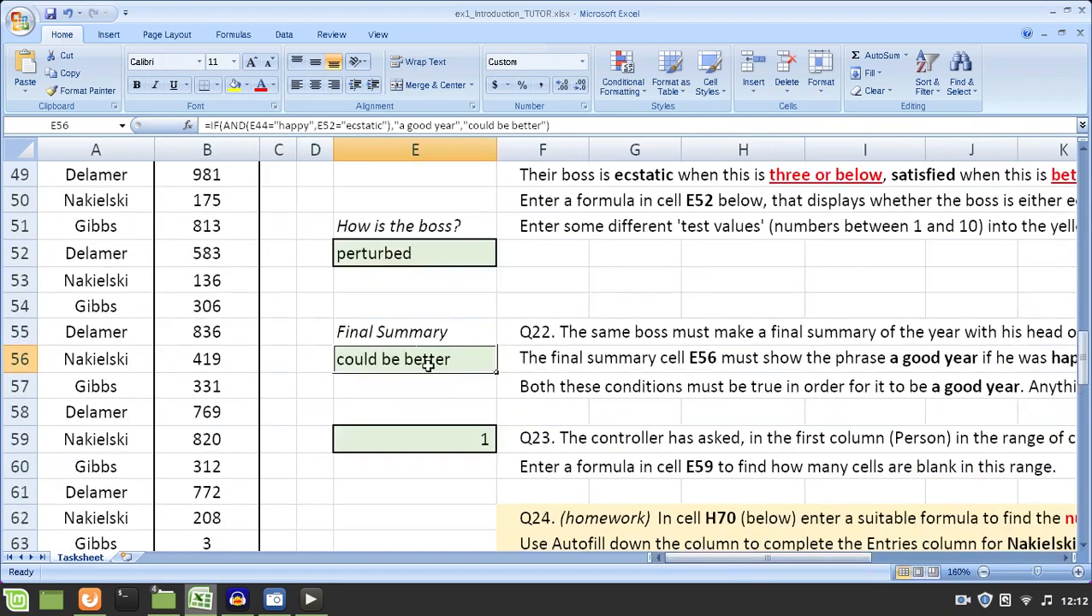
pyautogui.press('F2')
pyautogui.click(348, 359)
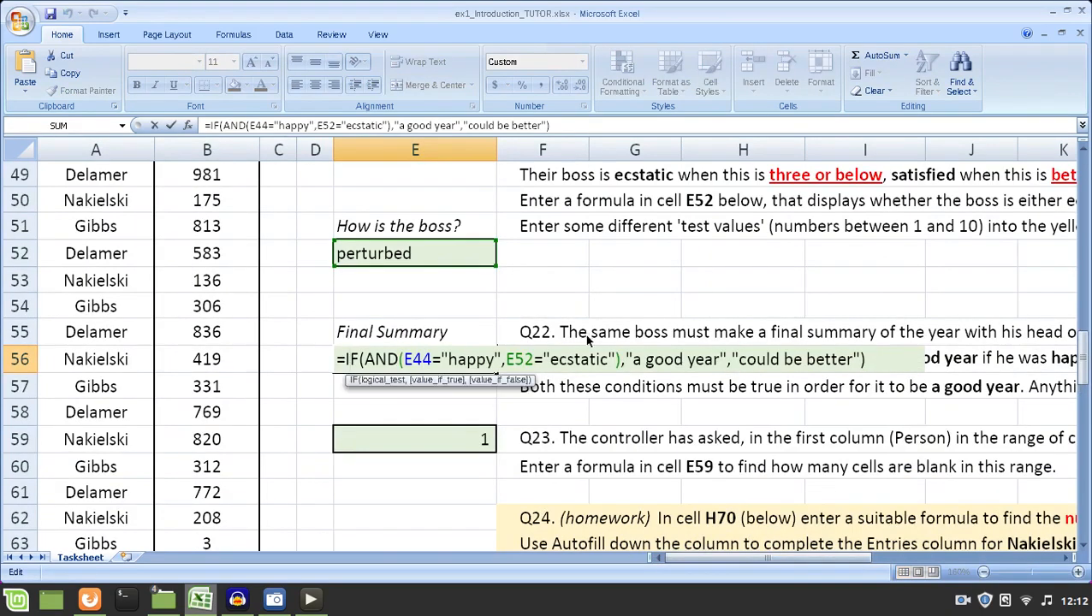
pyautogui.hotkey('shift', 'Right')
pyautogui.hotkey('shift', 'Right')
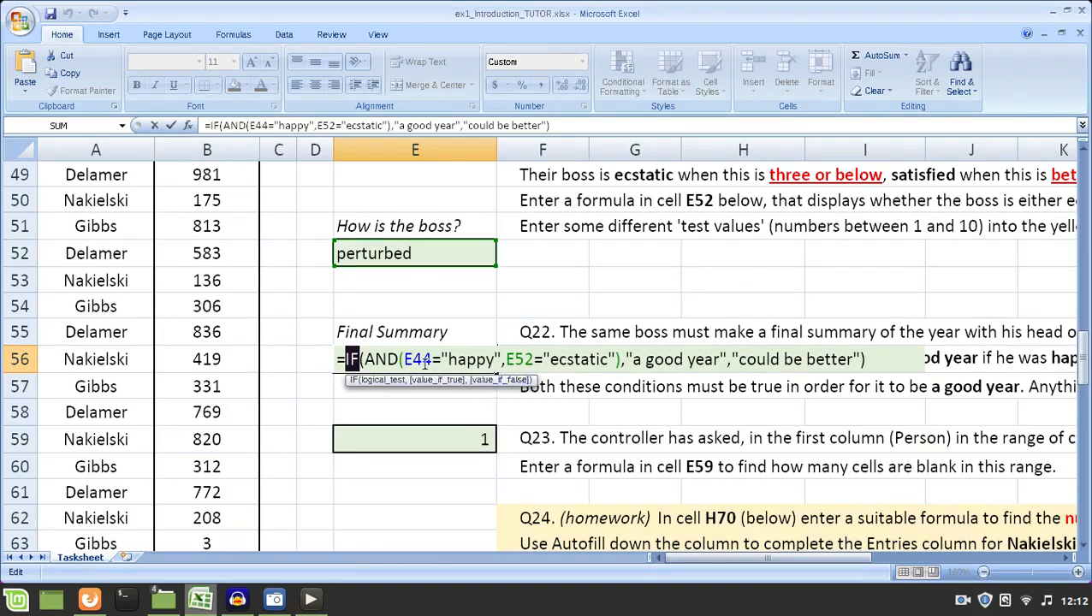
pyautogui.moveTo(366, 361); pyautogui.dragTo(624, 361)
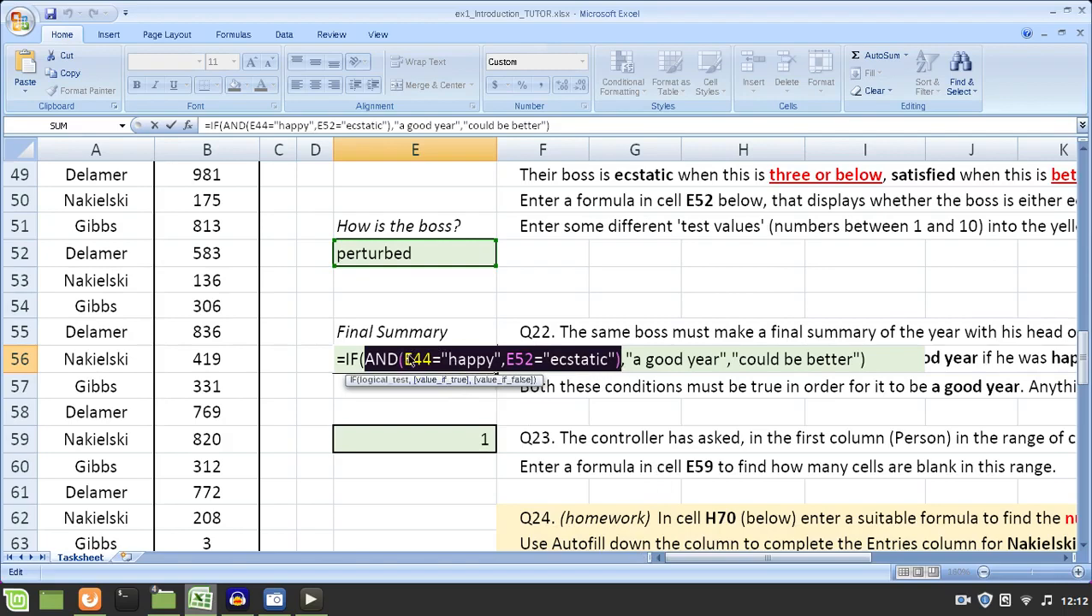
# - Highlight the conditions E44="happy" and E52="ecstatic" individually and together in E56's formula, followed by its a good year result
pyautogui.moveTo(412, 359); pyautogui.dragTo(496, 356)
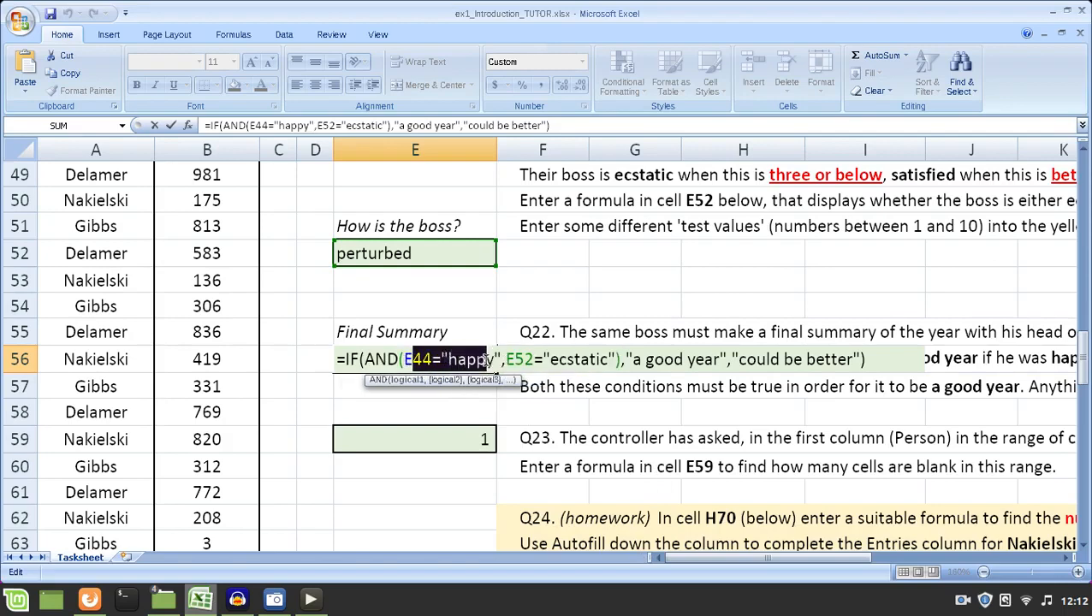
pyautogui.moveTo(506, 359); pyautogui.dragTo(617, 359)
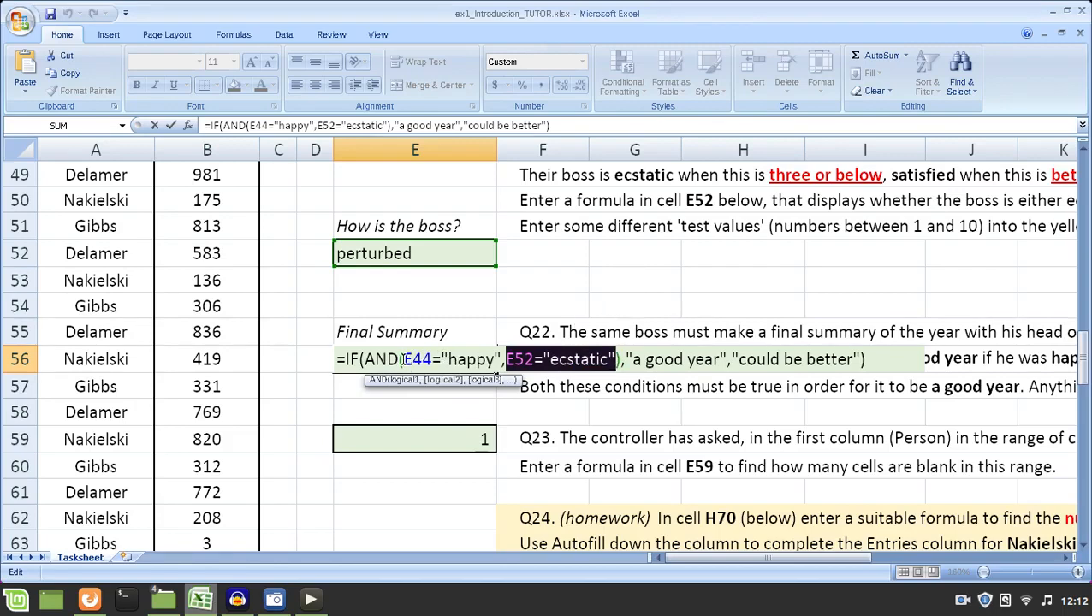
pyautogui.moveTo(404, 359); pyautogui.dragTo(498, 360)
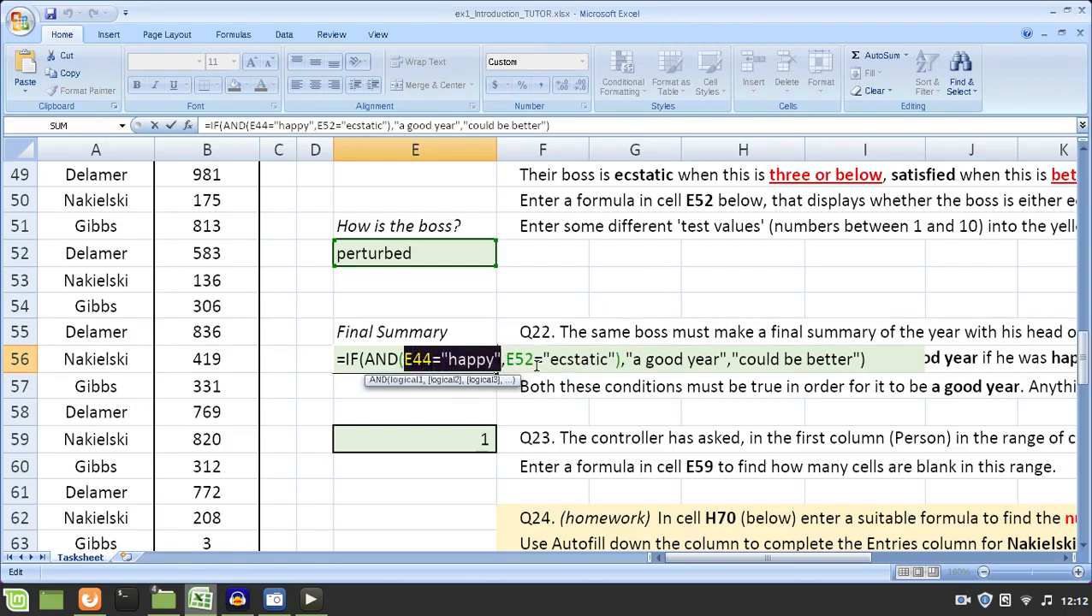
pyautogui.keyDown('shift'); pyautogui.click(616, 358); pyautogui.keyUp('shift')
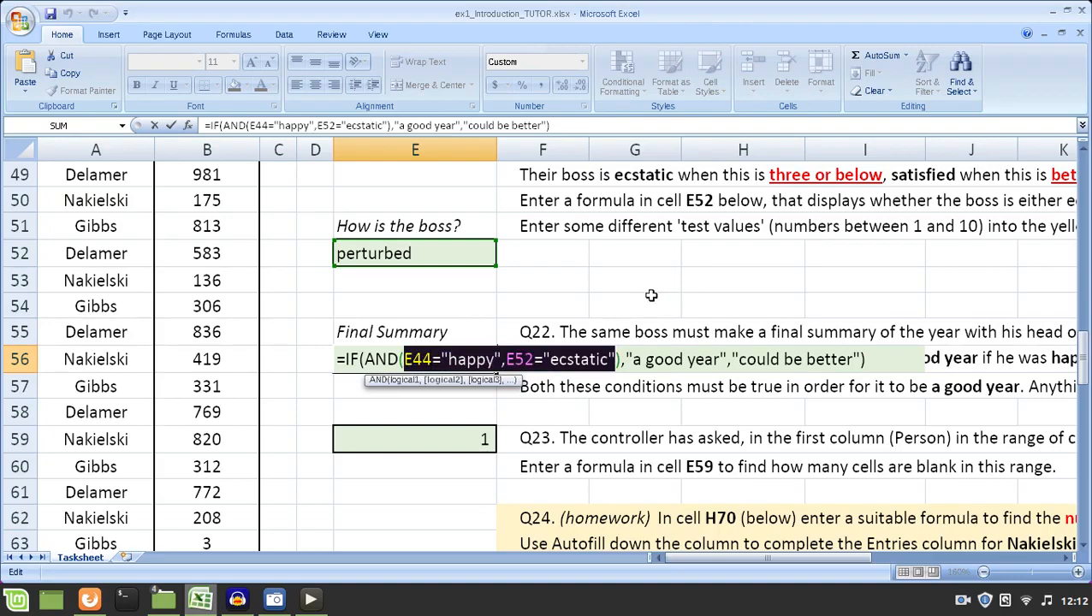
pyautogui.moveTo(630, 359); pyautogui.dragTo(722, 360)
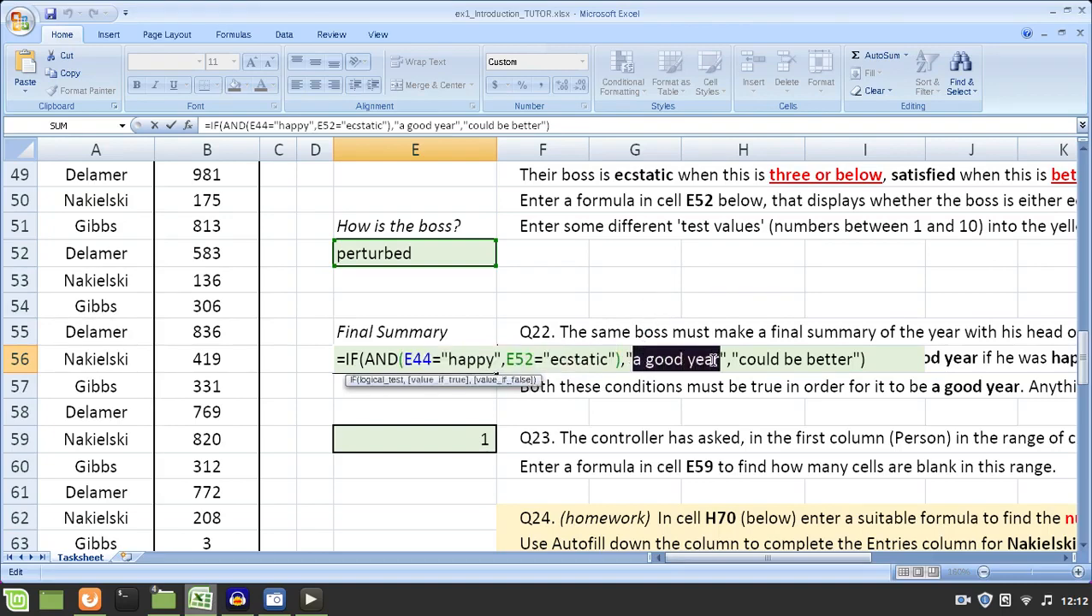
# - Highlight the AND name and its opening bracket in E56's formula, mark the bracket's end, and highlight a good year and E52="ecstatic"
pyautogui.click(367, 360)
pyautogui.moveTo(367, 360); pyautogui.dragTo(399, 360)
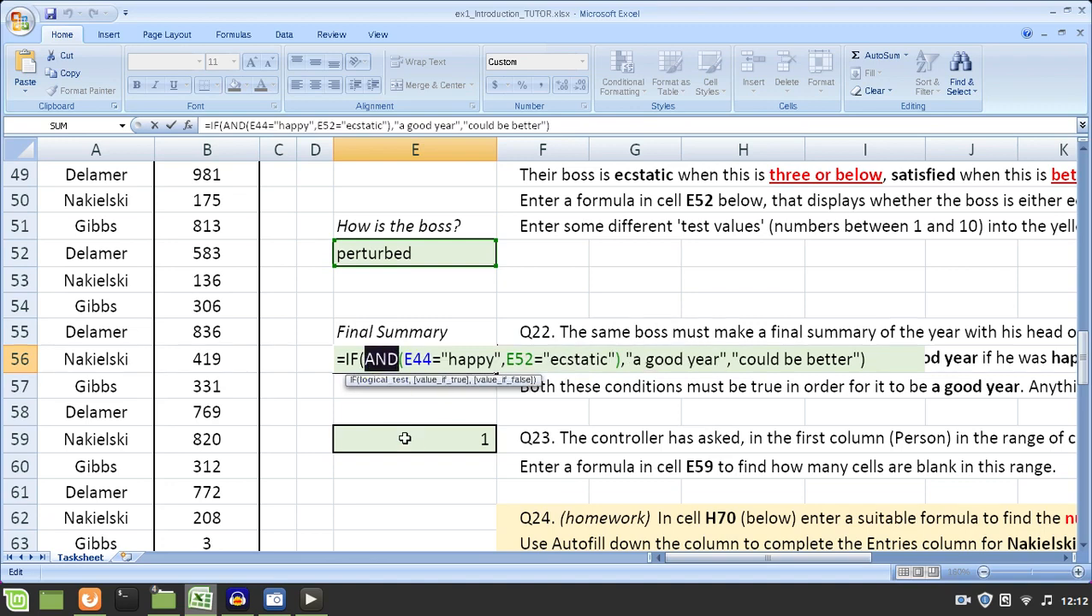
pyautogui.click(399, 359)
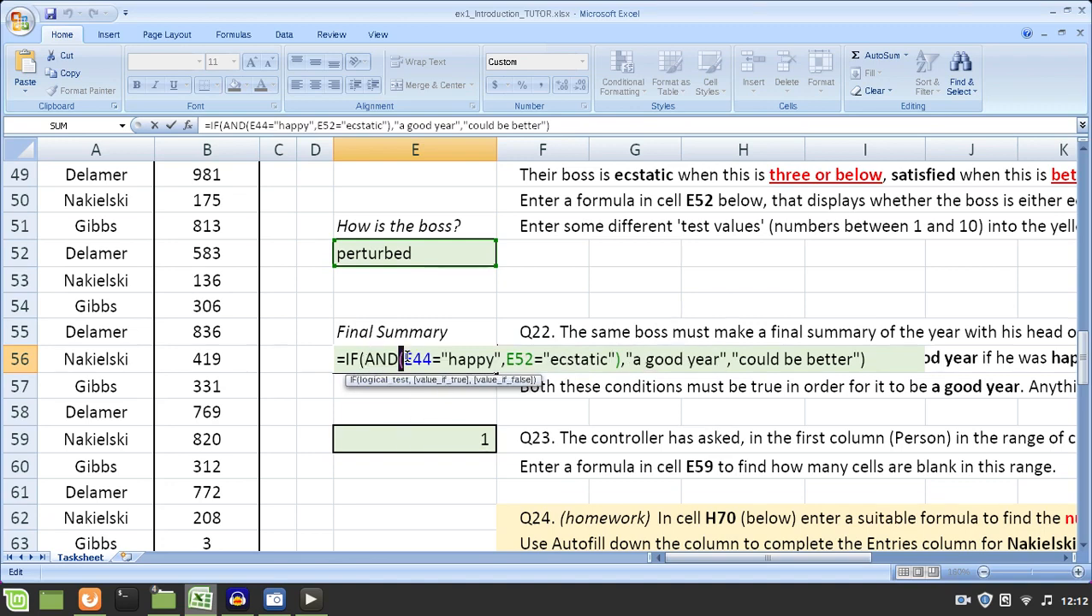
pyautogui.click(615, 360)
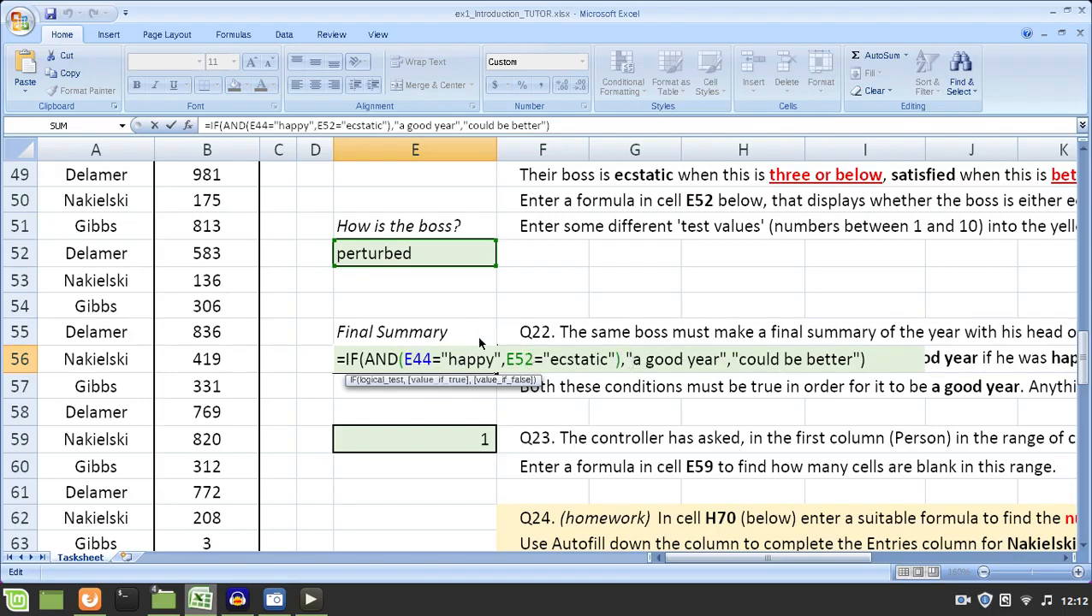
pyautogui.moveTo(632, 359); pyautogui.dragTo(717, 362)
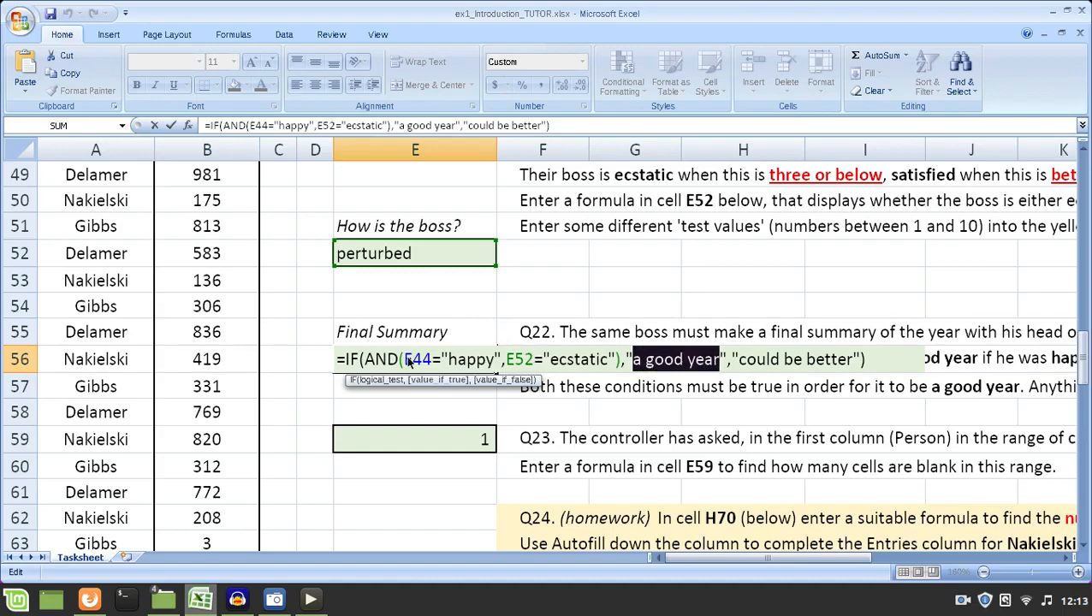
pyautogui.moveTo(406, 360); pyautogui.dragTo(614, 358)
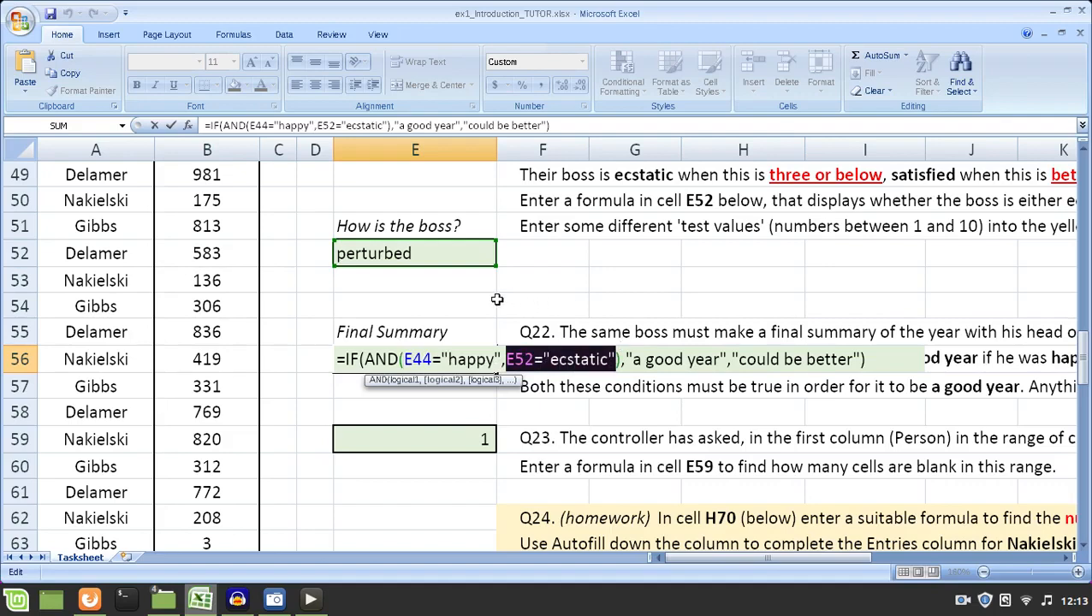
# - Open E52's nested IF formula, highlight its conditions E48<=3 and E48>7 one after the other, and close it unchanged
pyautogui.click(419, 250)
pyautogui.doubleClick(409, 253)
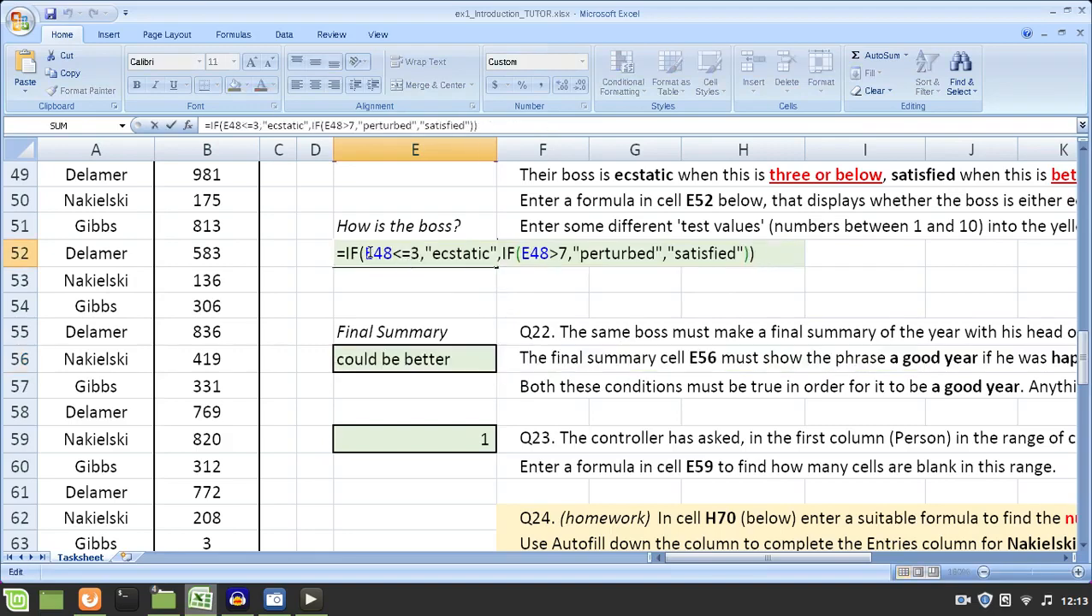
pyautogui.moveTo(368, 254); pyautogui.dragTo(425, 254)
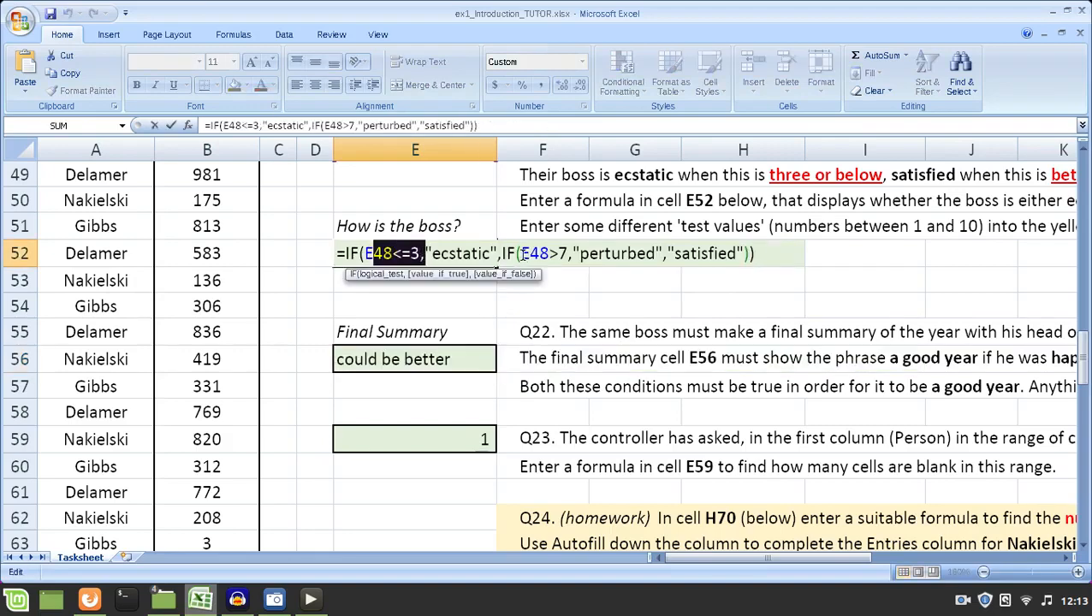
pyautogui.moveTo(522, 253); pyautogui.dragTo(568, 253)
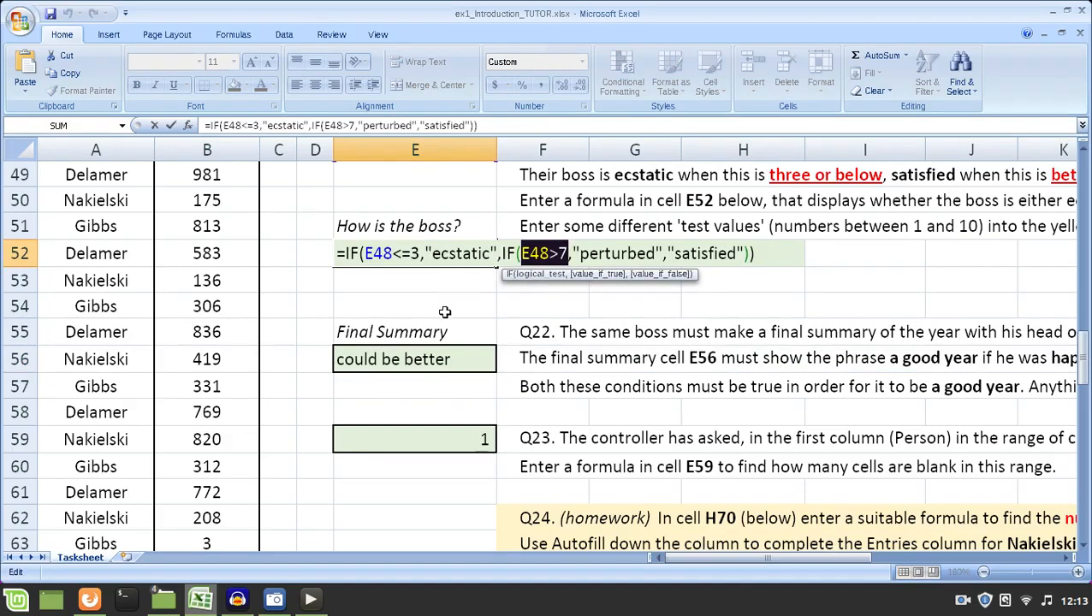
pyautogui.press('Escape')
pyautogui.click(398, 360)
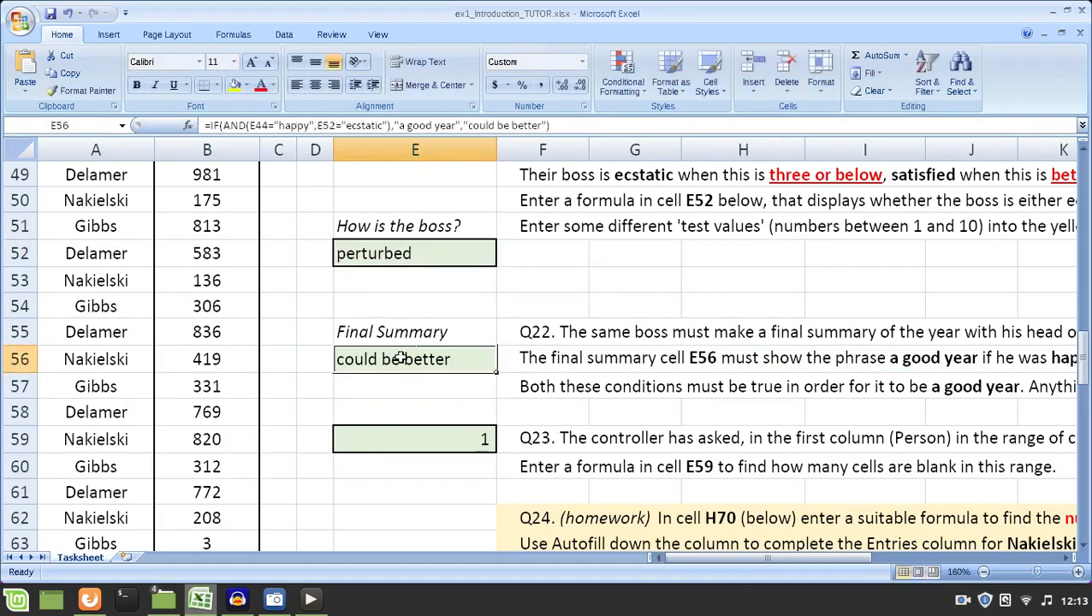
# - Reopen E52's formula, highlight the E48<=3 test and the inner IF's E48>7 test again, and leave it unchanged
pyautogui.doubleClick(398, 255)
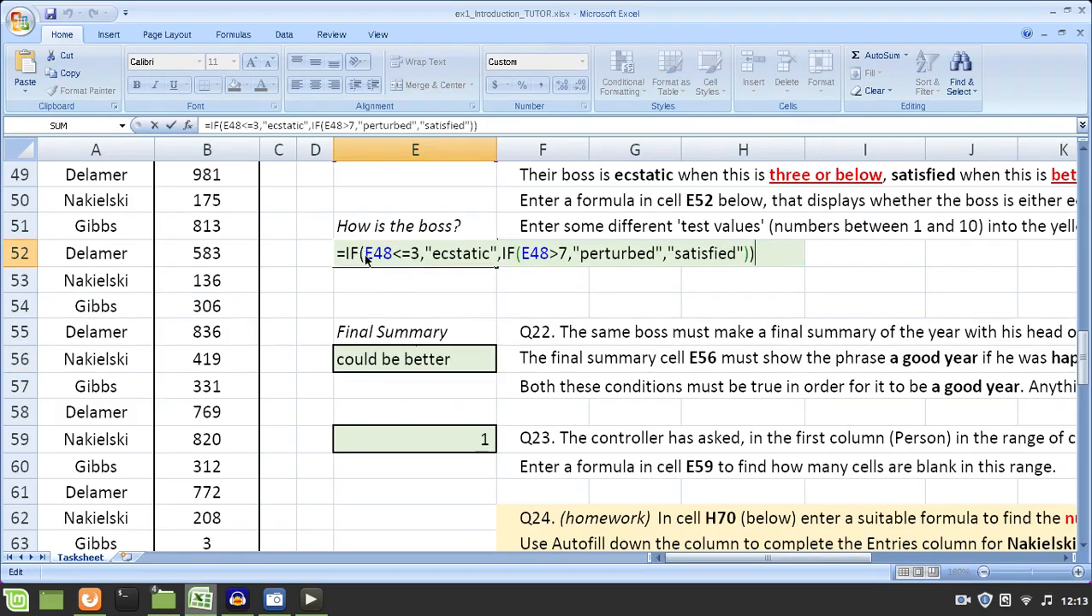
pyautogui.moveTo(367, 255); pyautogui.dragTo(419, 254)
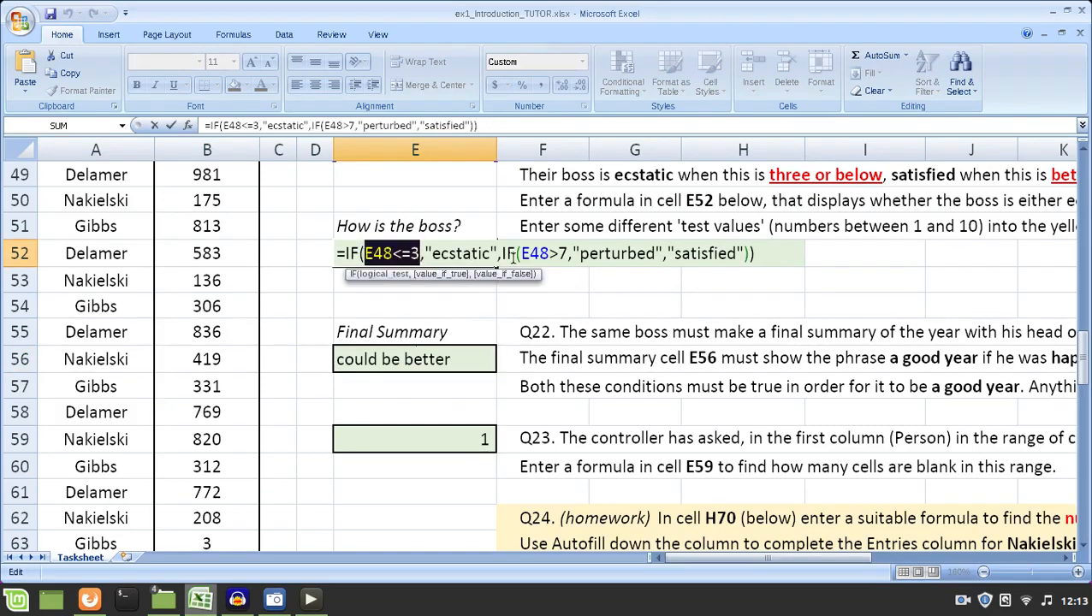
pyautogui.moveTo(521, 254); pyautogui.dragTo(568, 254)
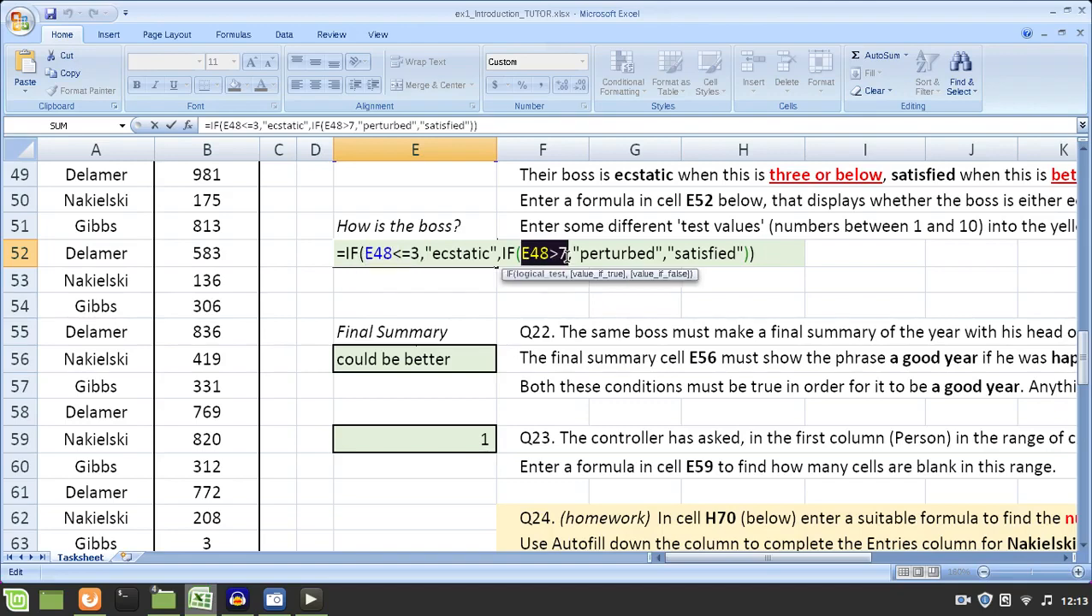
pyautogui.press('Return')
# - Try extending the AND function in E56's formula with six extra commas after E52="ecstatic", and remove them again
pyautogui.click(449, 355)
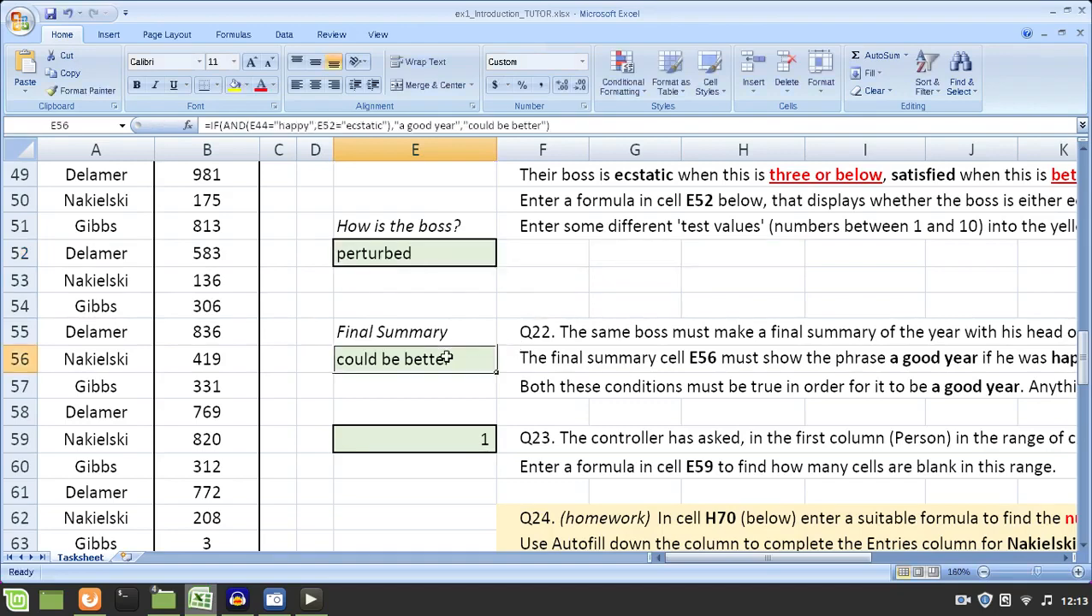
pyautogui.press('F2')
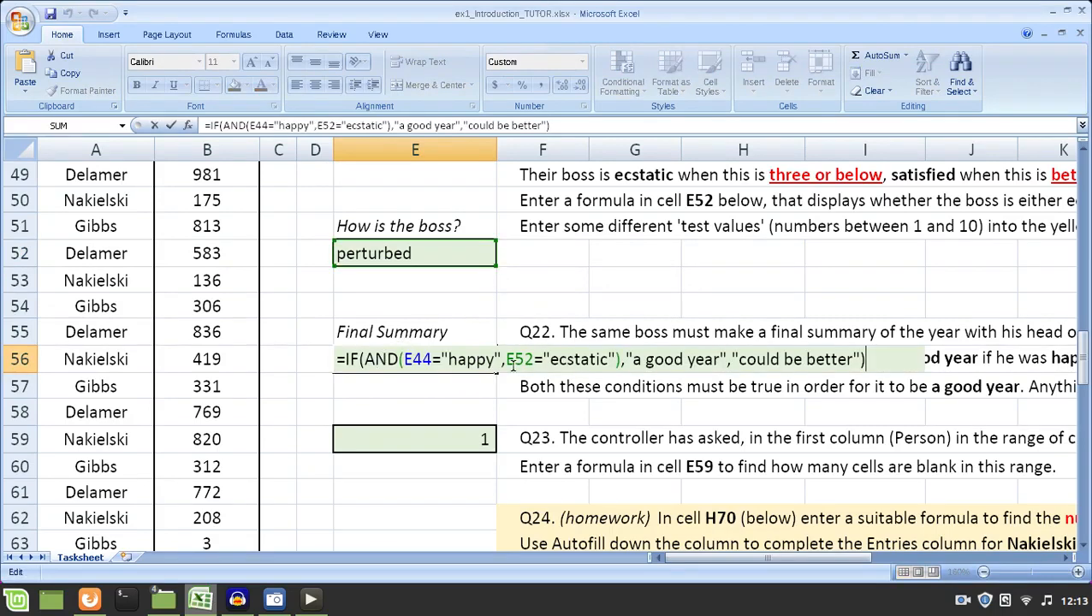
pyautogui.click(616, 357)
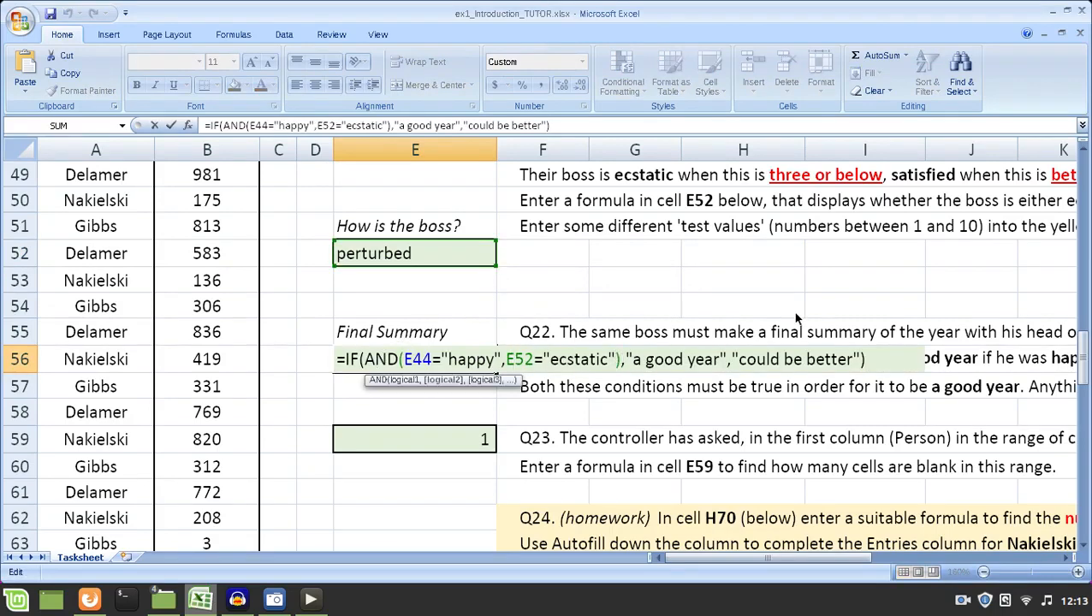
pyautogui.write(',')
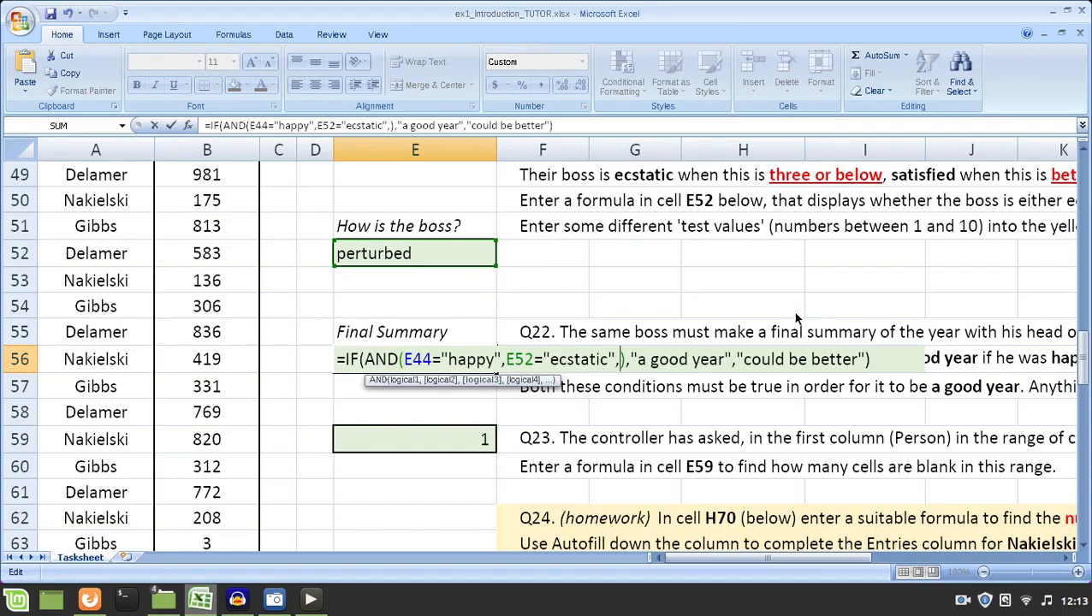
pyautogui.write(',,,,,')
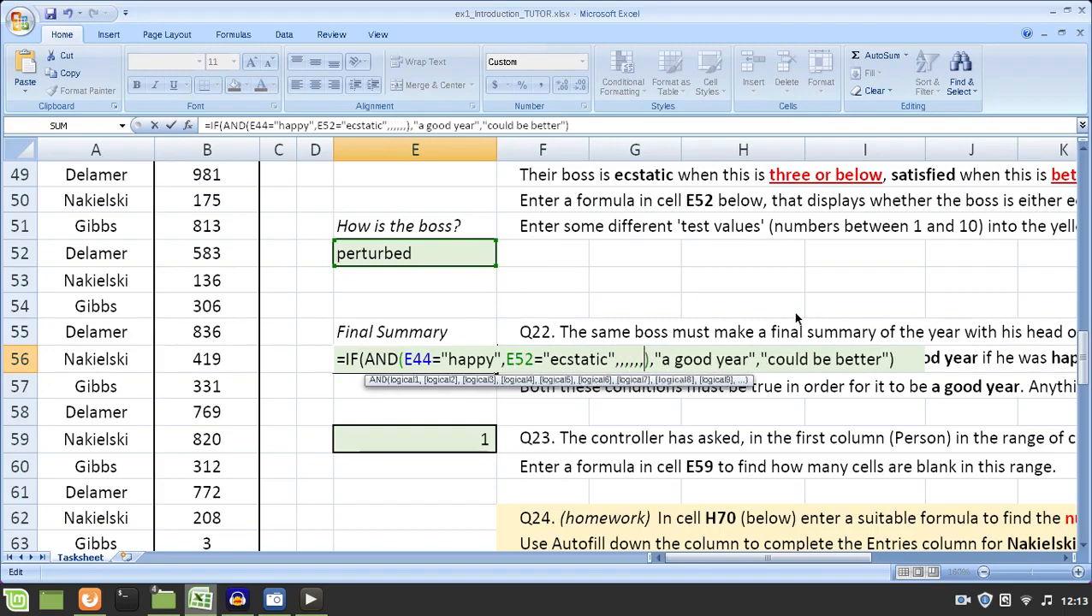
pyautogui.press('BackSpace')
pyautogui.press('BackSpace')
pyautogui.press('BackSpace')
pyautogui.press('BackSpace')
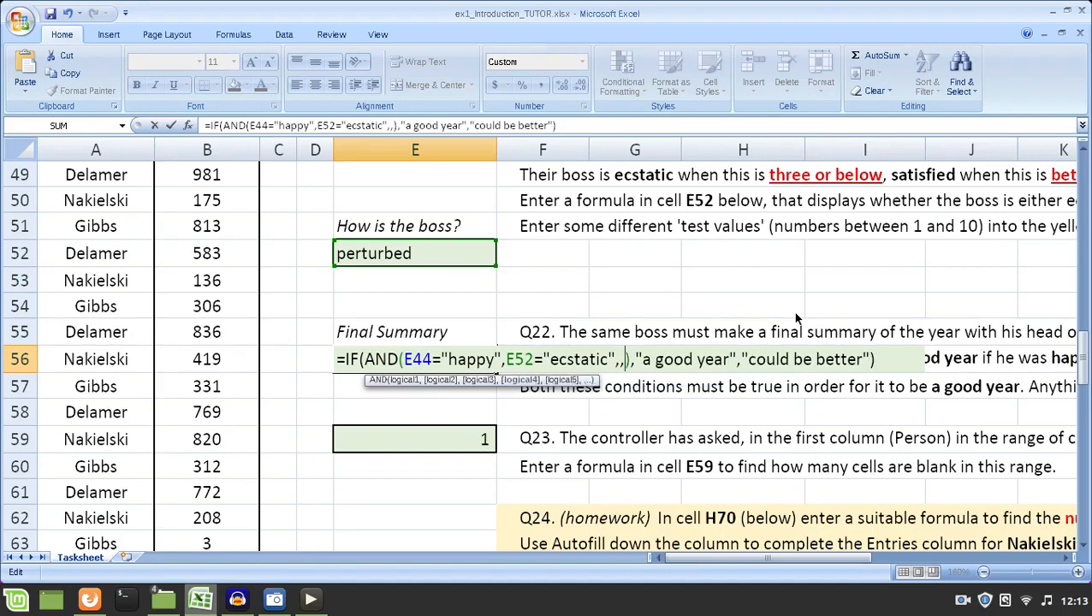
pyautogui.press('BackSpace')
pyautogui.press('BackSpace')
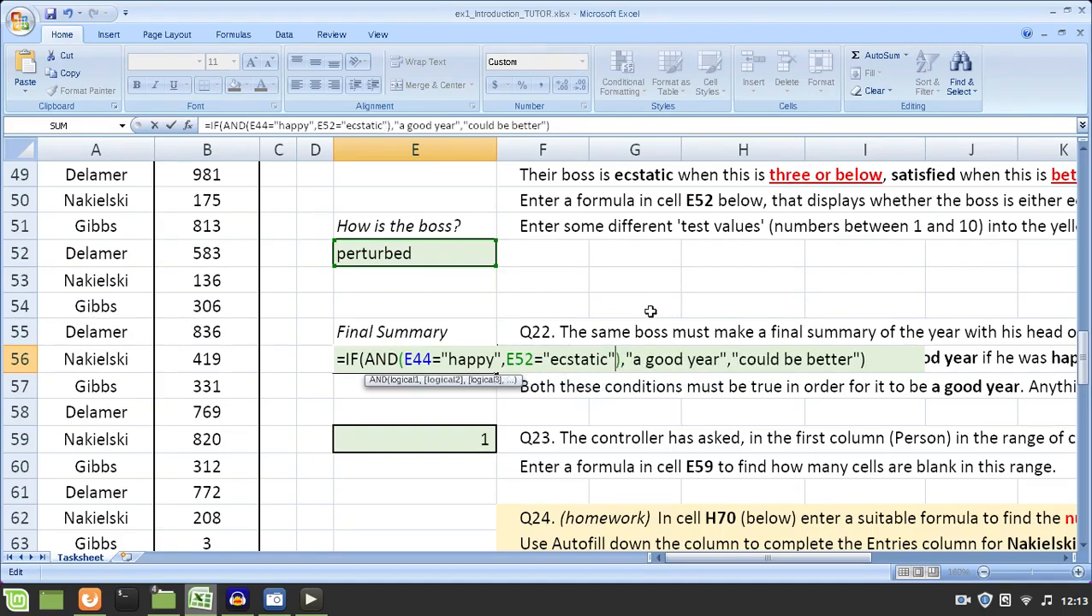
# - Highlight the a good year result and the could be better result separately in E56's formula
pyautogui.moveTo(631, 363); pyautogui.dragTo(721, 359)
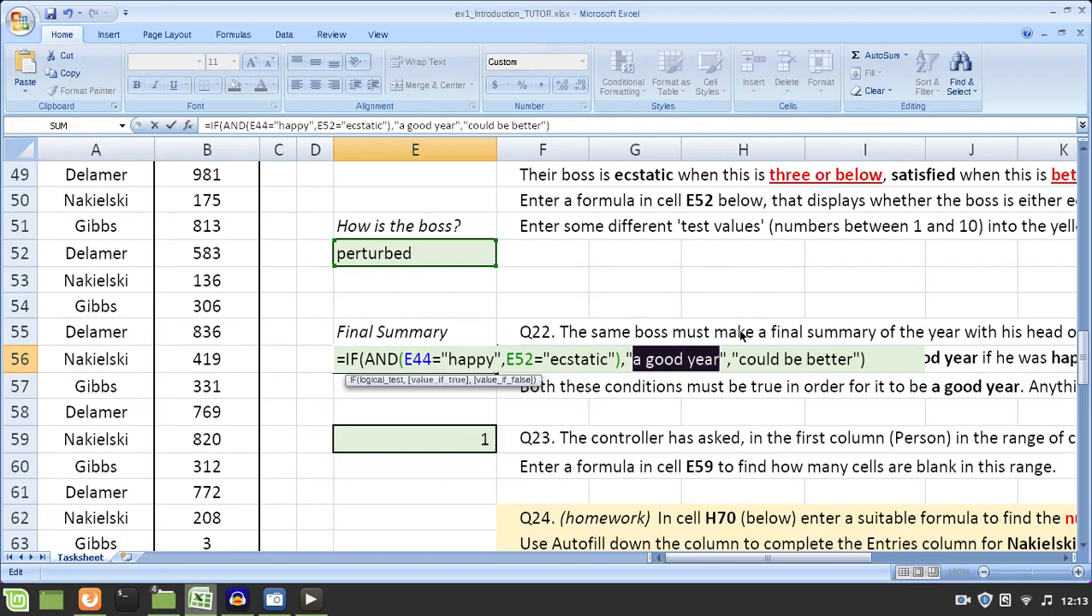
pyautogui.click(751, 358)
pyautogui.moveTo(751, 356); pyautogui.dragTo(846, 357)
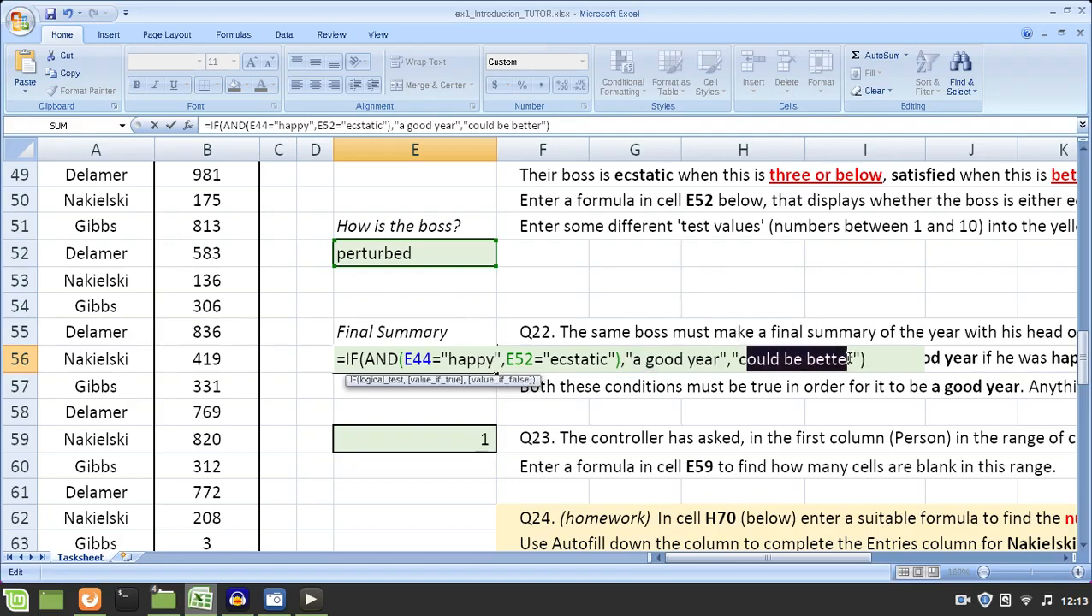
pyautogui.click(813, 352)
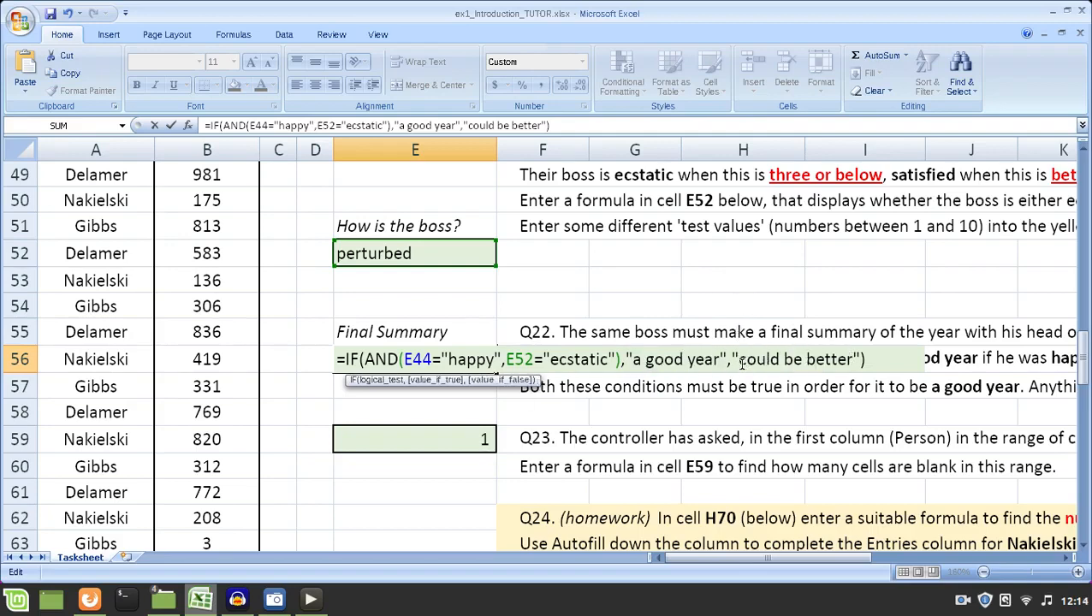
pyautogui.moveTo(738, 359); pyautogui.dragTo(852, 359)
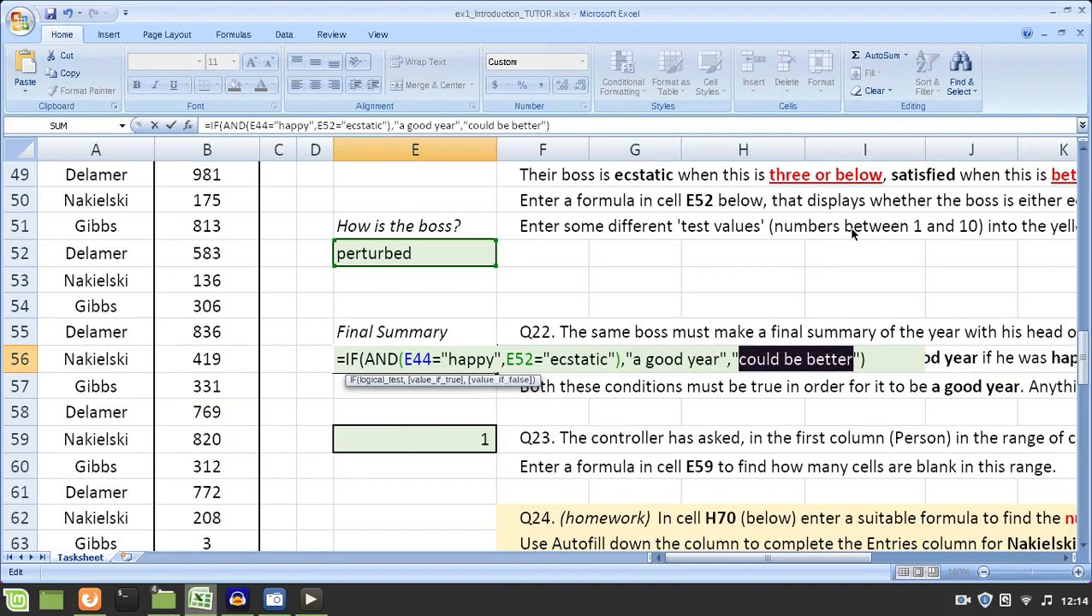
# - Highlight the AND function name in E56's formula
pyautogui.press('Home')
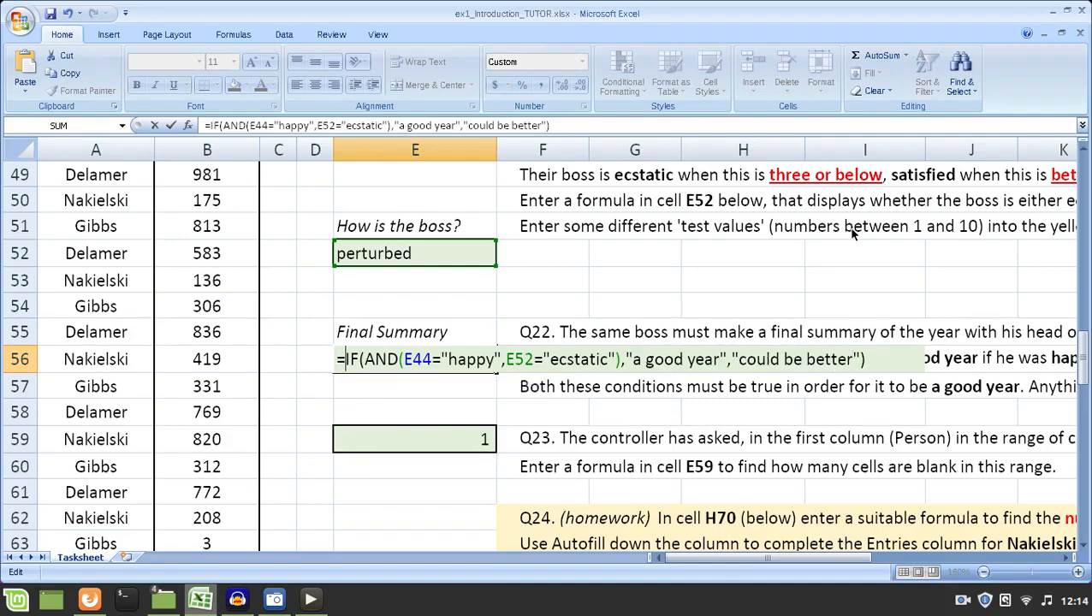
pyautogui.press('Right')
pyautogui.press('Right')
pyautogui.press('Right')
pyautogui.hotkey('shift', 'Right')
pyautogui.hotkey('shift', 'Right')
pyautogui.hotkey('shift', 'Right')
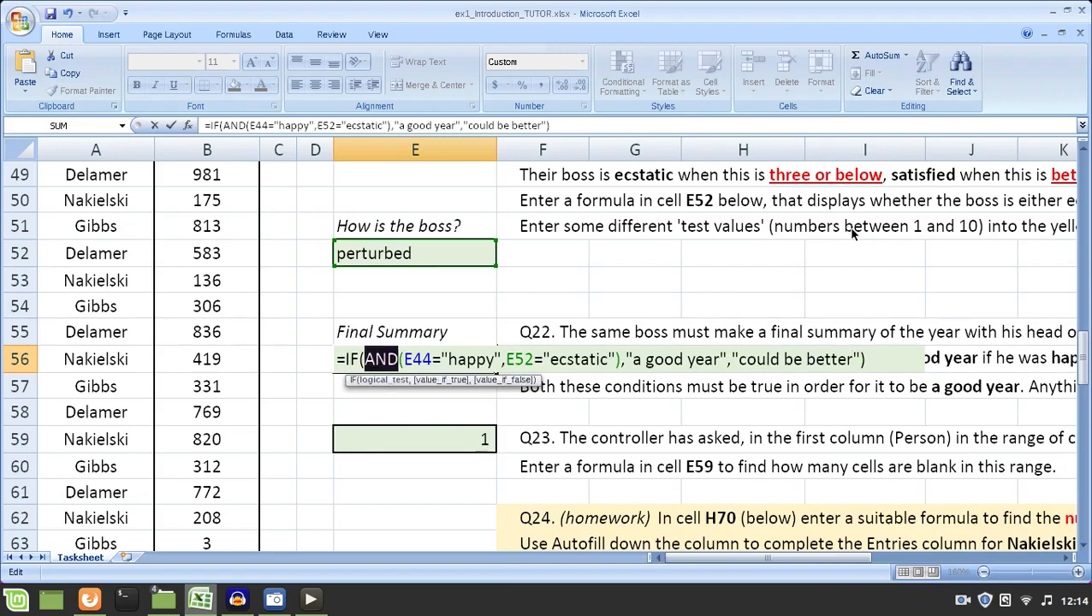
# - Try inserting and ?? directly after E44="happy" in E56's formula, and delete it again
pyautogui.press('Right')
pyautogui.press('Right')
pyautogui.press('Right')
pyautogui.press('Right')
pyautogui.press('Right')
pyautogui.press('Right')
pyautogui.press('Right')
pyautogui.press('Right')
pyautogui.press('Right')
pyautogui.press('Right')
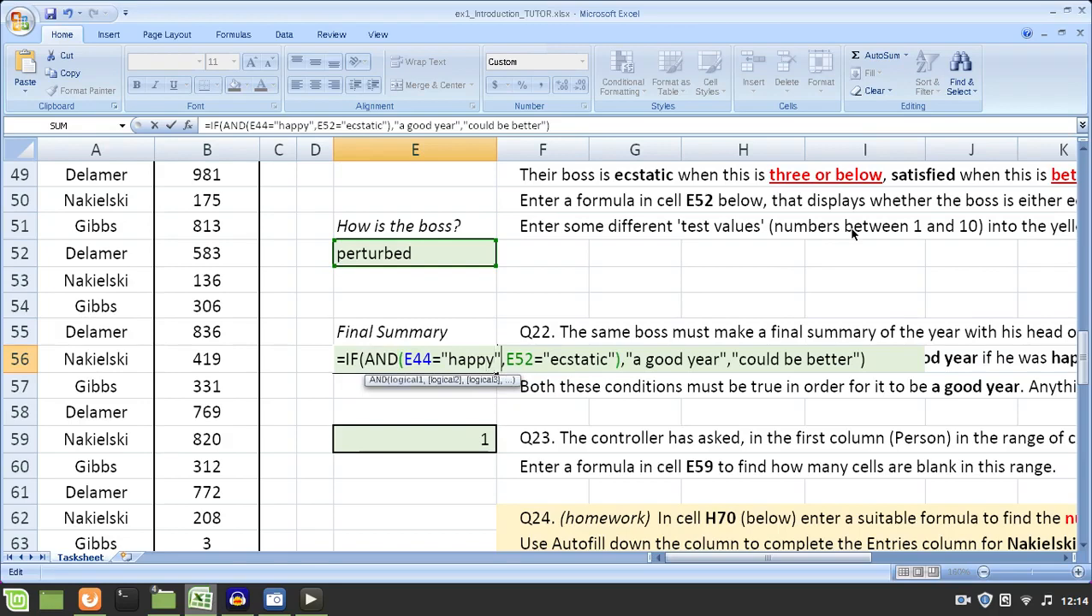
pyautogui.write('and ??')
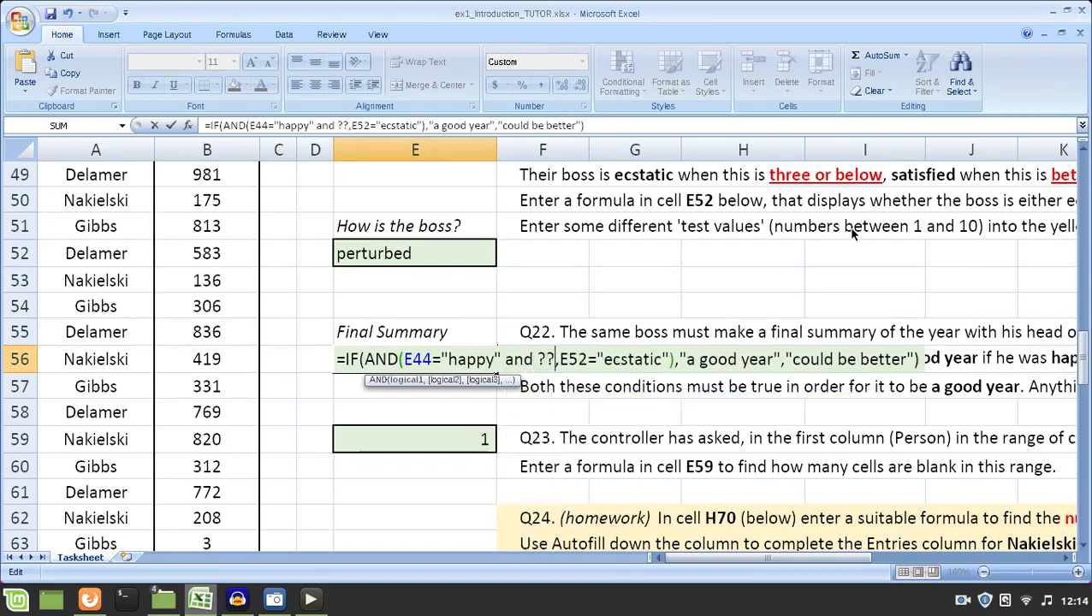
pyautogui.press('BackSpace')
pyautogui.press('BackSpace')
pyautogui.press('BackSpace')
pyautogui.press('BackSpace')
pyautogui.press('BackSpace')
pyautogui.press('BackSpace')
pyautogui.press('BackSpace')
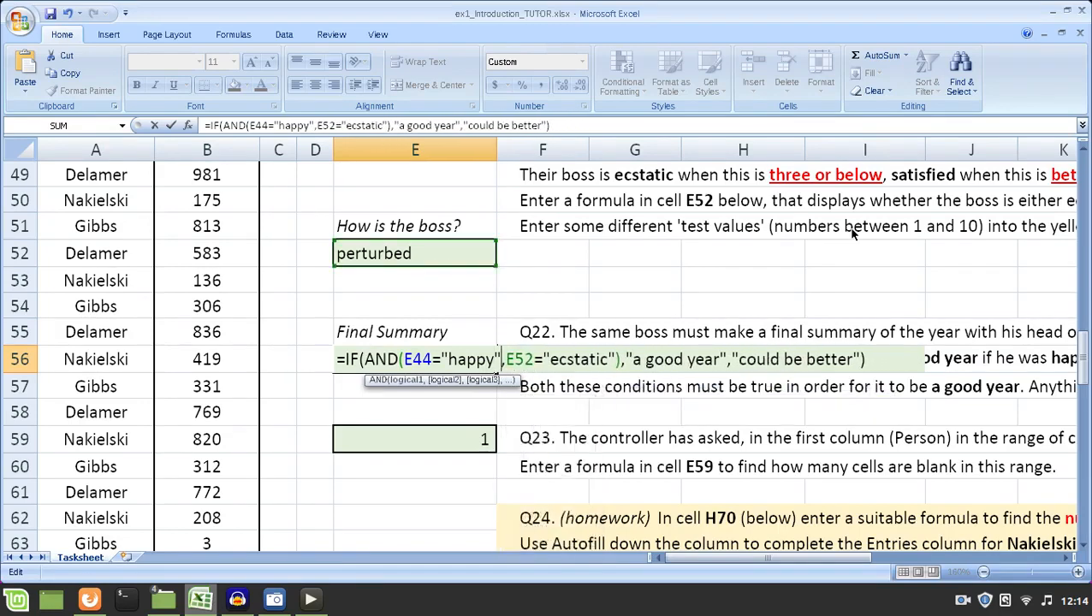
# - Highlight the whole logical test AND(E44="happy",E52="ecstatic") in E56's formula, starting from the AND name
pyautogui.press('Home')
pyautogui.press('Right')
pyautogui.press('Right')
pyautogui.press('Right')
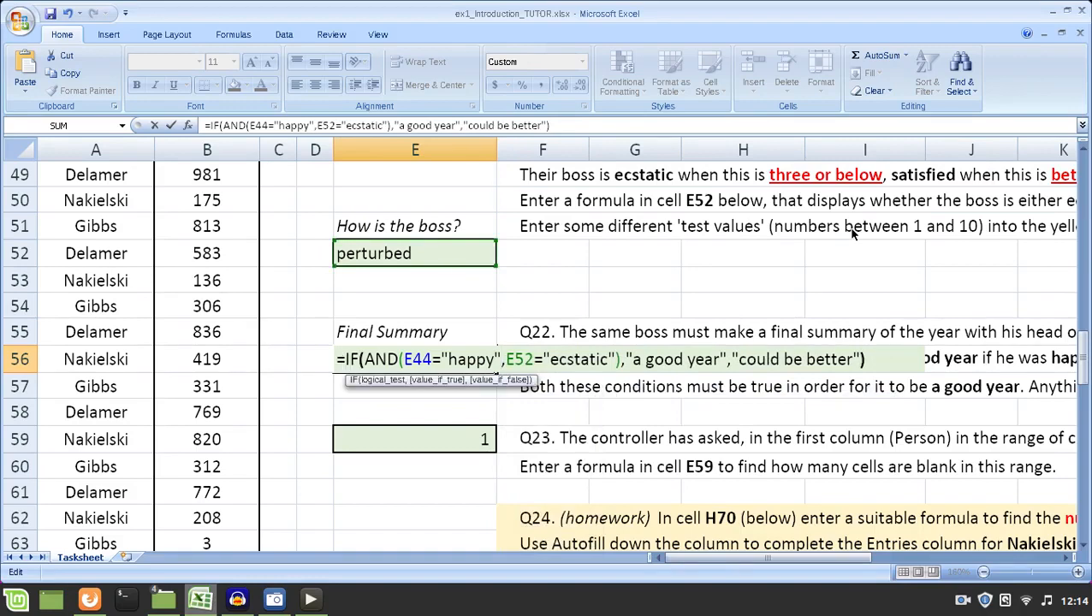
pyautogui.hotkey('shift', 'Right')
pyautogui.hotkey('shift', 'Right')
pyautogui.hotkey('shift', 'Right')
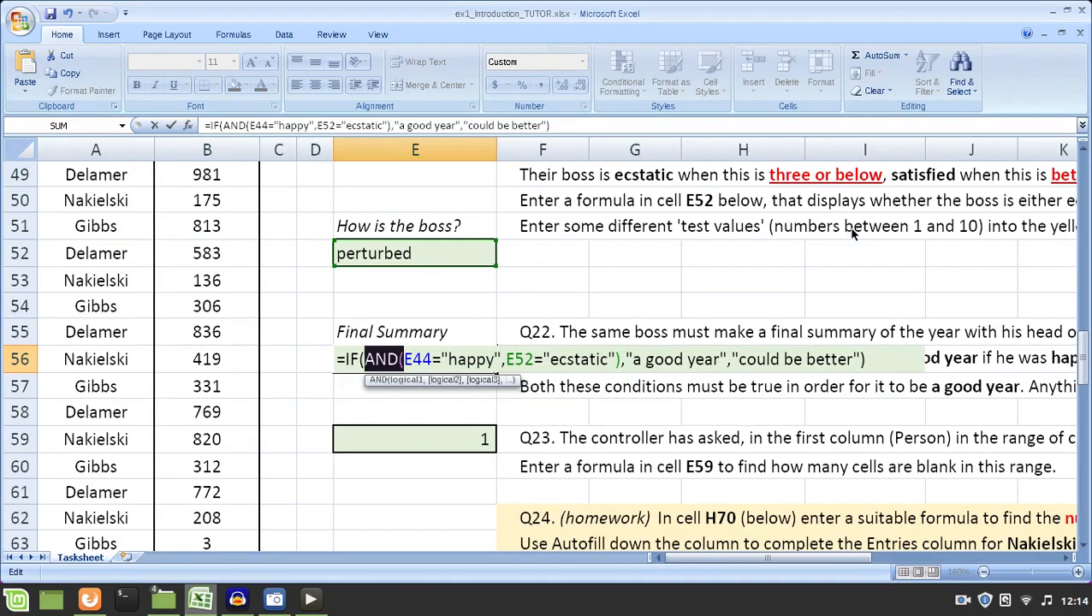
pyautogui.hotkey('shift', 'Right')
pyautogui.hotkey('shift', 'Right')
pyautogui.hotkey('shift', 'Right')
pyautogui.hotkey('shift', 'Right')
pyautogui.hotkey('shift', 'Right')
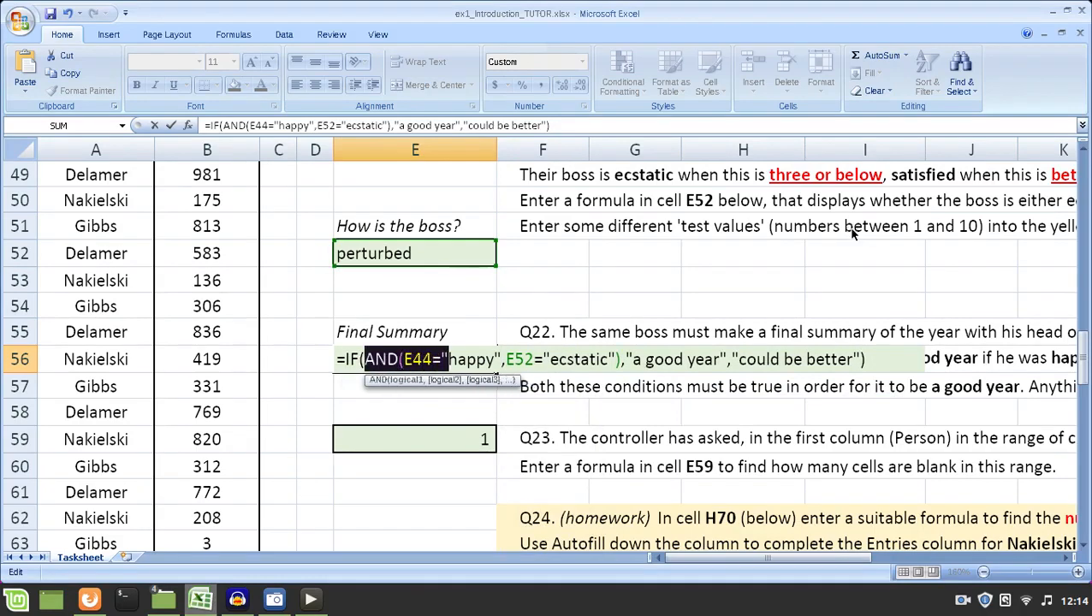
pyautogui.hotkey('shift', 'Right')
pyautogui.hotkey('shift', 'Right')
pyautogui.hotkey('shift', 'Right')
pyautogui.hotkey('shift', 'Right')
pyautogui.hotkey('shift', 'Right')
pyautogui.hotkey('shift', 'Right')
pyautogui.hotkey('shift', 'Right')
pyautogui.hotkey('shift', 'Right')
pyautogui.hotkey('shift', 'Right')
pyautogui.hotkey('shift', 'Right')
pyautogui.hotkey('shift', 'Right')
pyautogui.hotkey('shift', 'Right')
pyautogui.hotkey('shift', 'Right')
pyautogui.hotkey('shift', 'Right')
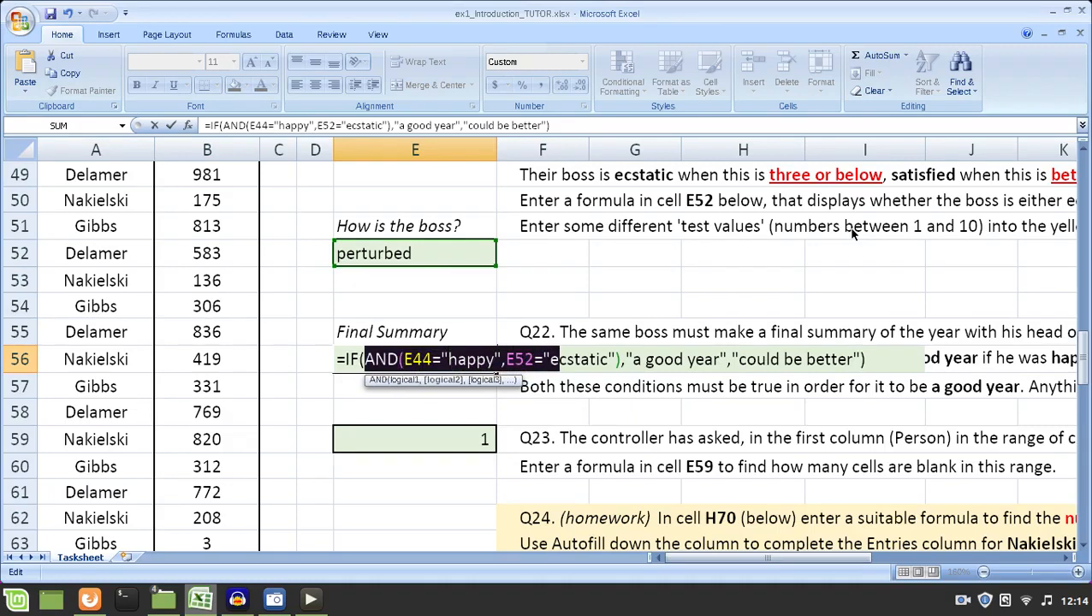
pyautogui.hotkey('shift', 'Right')
pyautogui.hotkey('shift', 'Right')
pyautogui.hotkey('shift', 'Right')
pyautogui.hotkey('shift', 'Right')
pyautogui.hotkey('shift', 'Right')
pyautogui.hotkey('shift', 'Right')
pyautogui.hotkey('shift', 'Right')
pyautogui.hotkey('shift', 'Right')
pyautogui.hotkey('shift', 'Right')
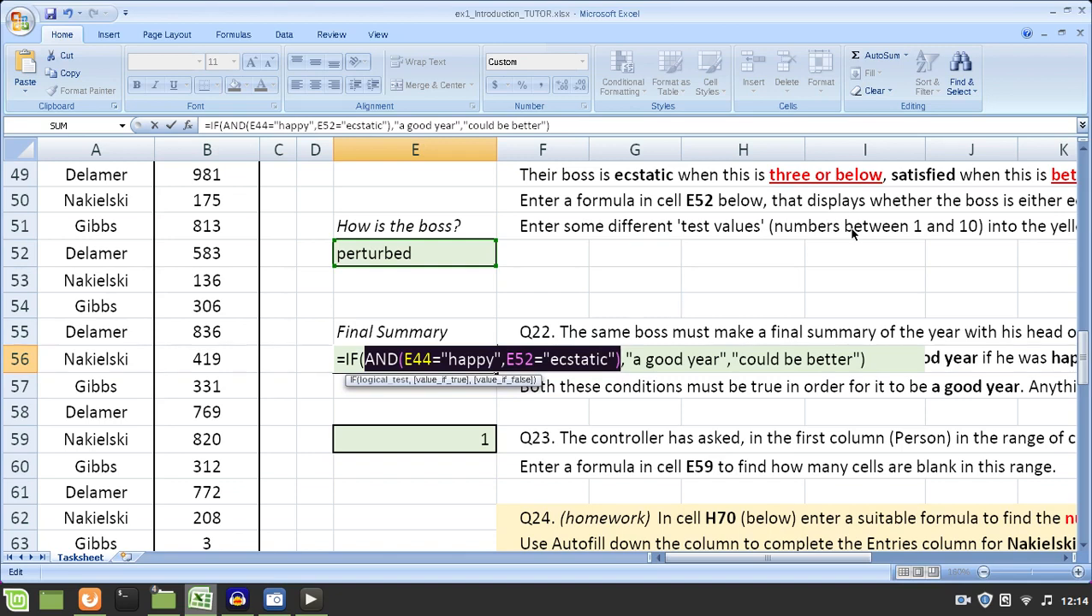
# - Move the insertion point from the AND test into the a good year result in E56's formula, and close it unchanged
pyautogui.press('Right')
pyautogui.press('Right')
pyautogui.press('Right')
pyautogui.press('Right')
pyautogui.press('Right')
pyautogui.press('Right')
pyautogui.press('Right')
pyautogui.press('Right')
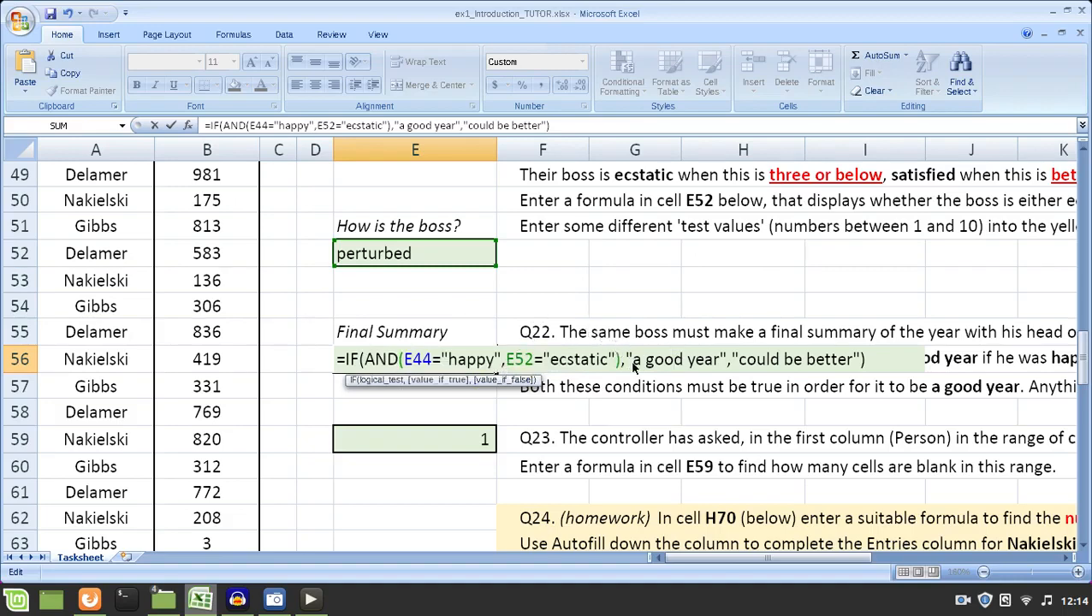
pyautogui.hotkey('ctrl', 'Return')
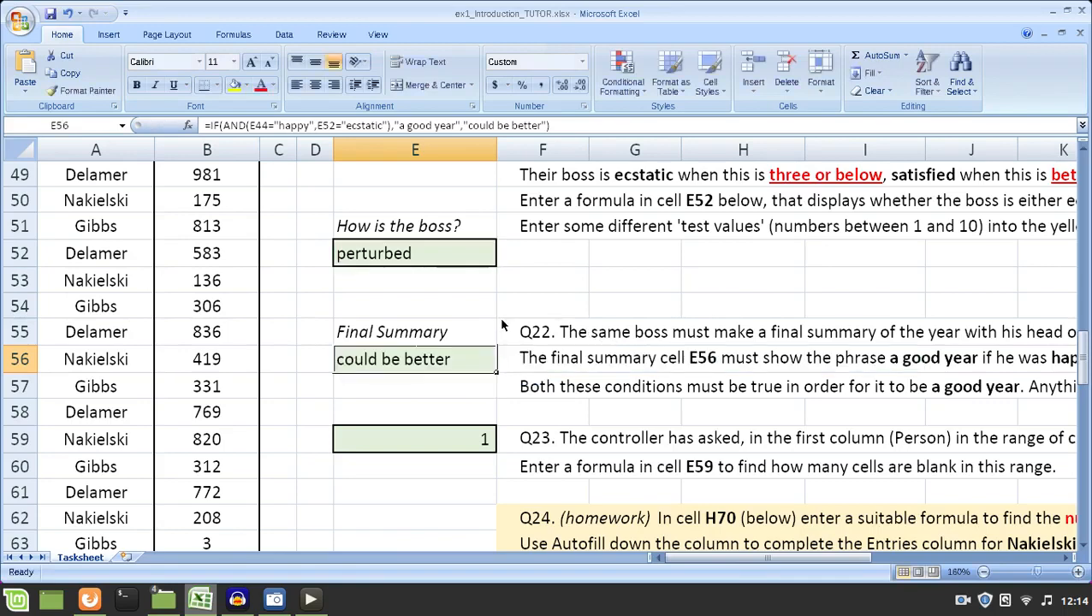
# - Select E44 to view its IF formula, and enter :) in E45 directly beneath it
pyautogui.scroll(1, 477, 306)
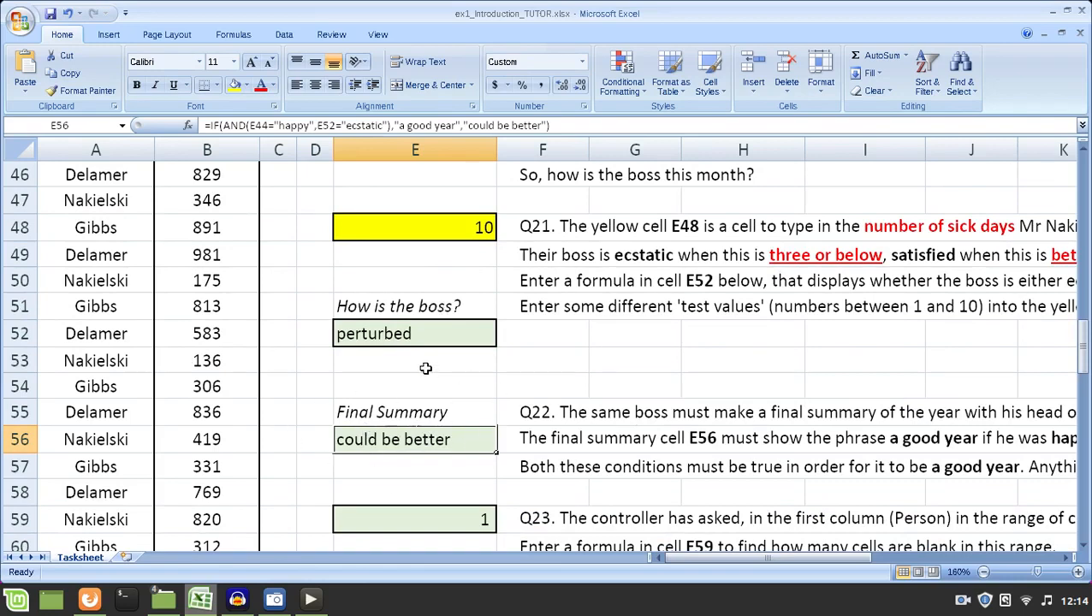
pyautogui.scroll(1, 411, 394)
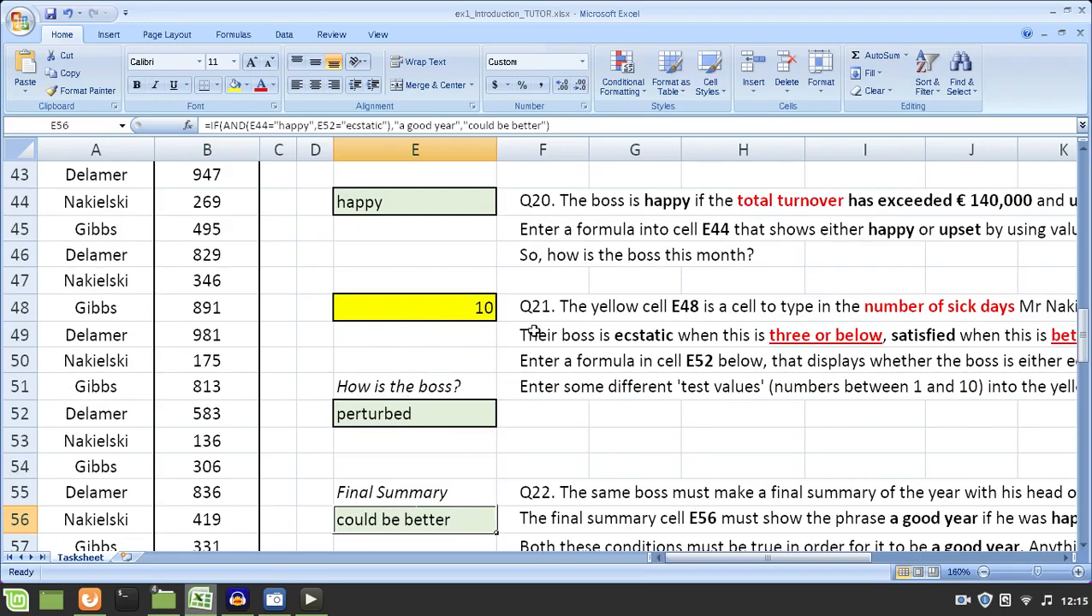
pyautogui.click(427, 206)
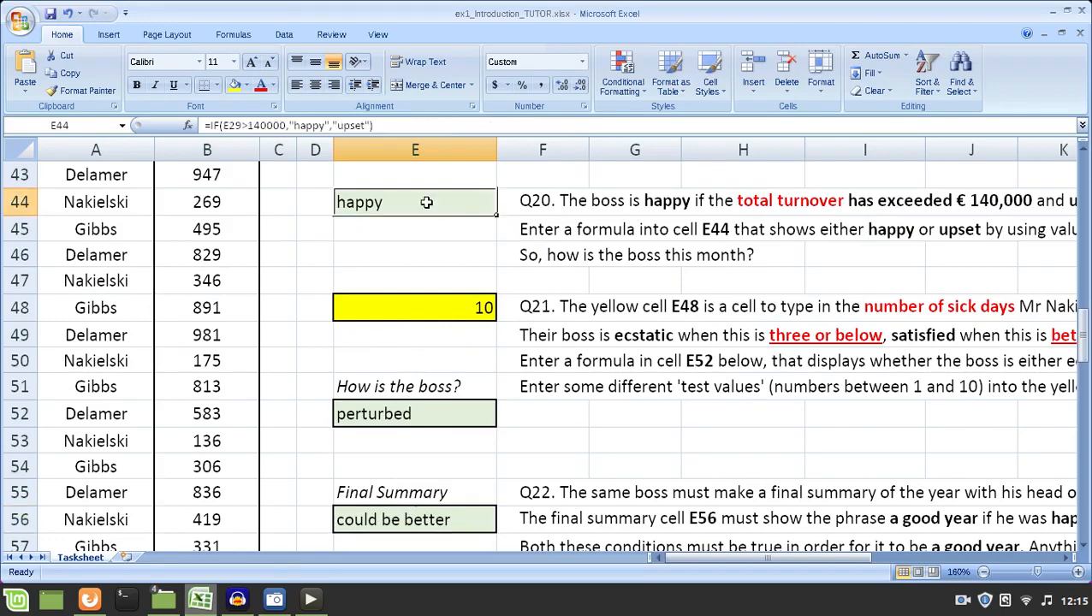
pyautogui.click(415, 228)
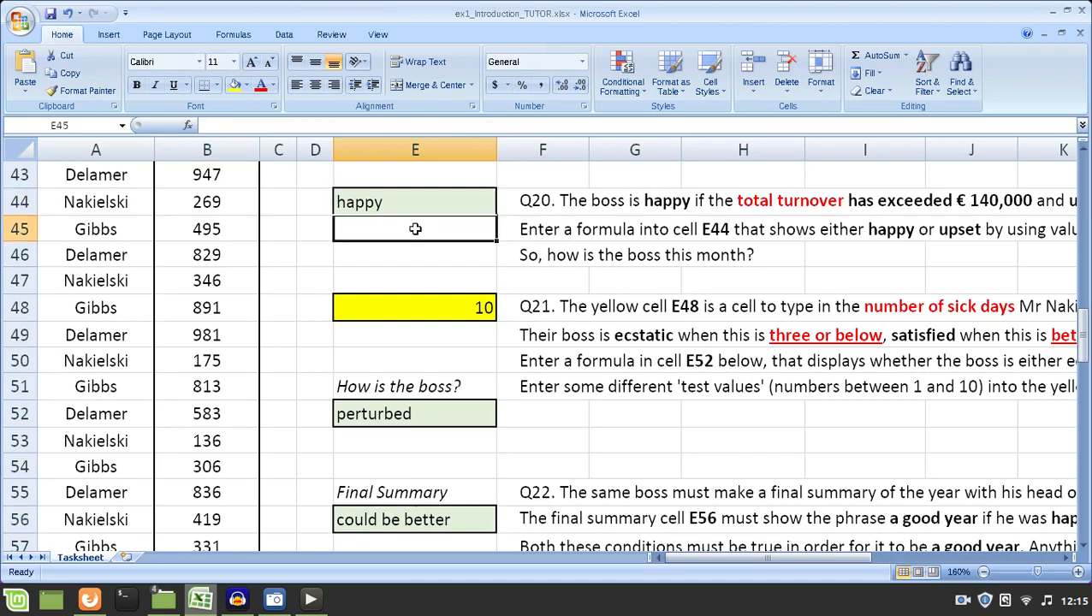
pyautogui.write(':)')
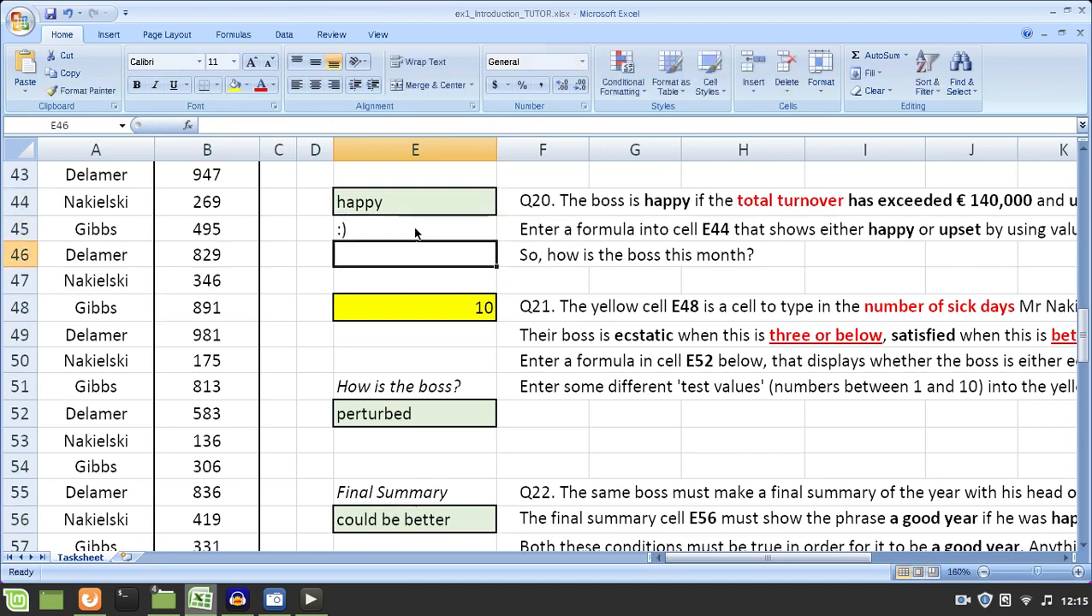
# - Set the number of sick days in the yellow cell E48 to 2
pyautogui.click(370, 314)
pyautogui.press('F2')
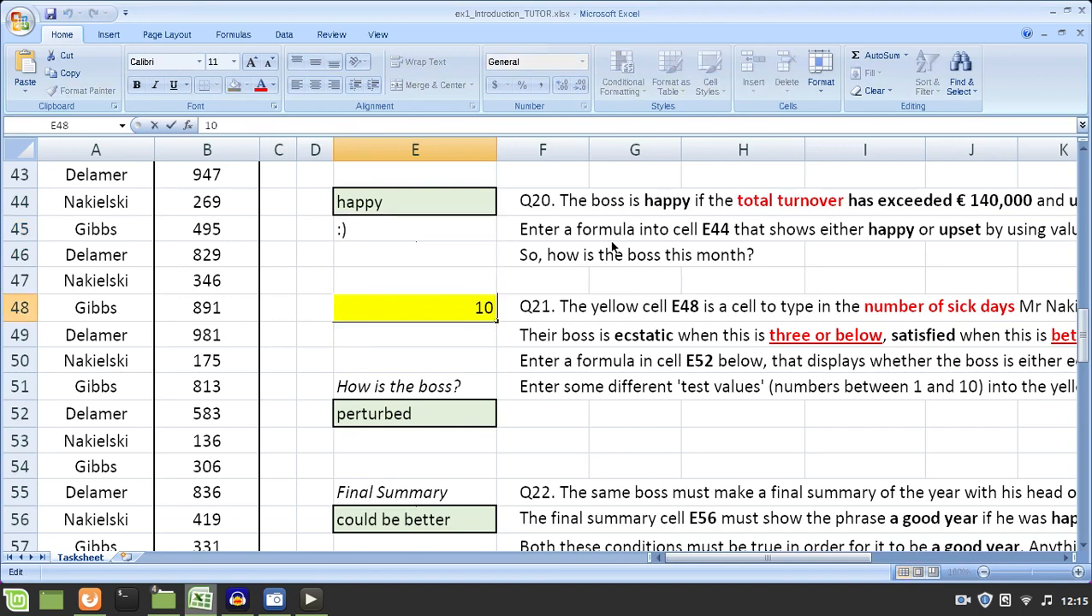
pyautogui.press('BackSpace')
pyautogui.press('BackSpace')
pyautogui.write('2')
pyautogui.press('Return')
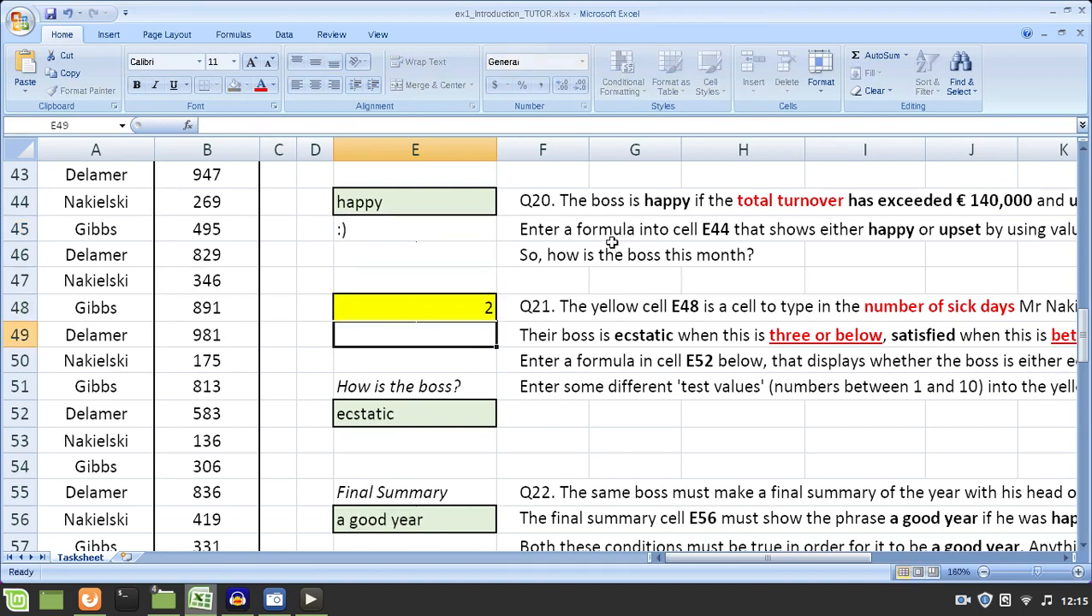
# - View the formulas in E52 and E56, highlight the two conditions inside E56's AND test, and close the formula unchanged
pyautogui.scroll(-1, 396, 243)
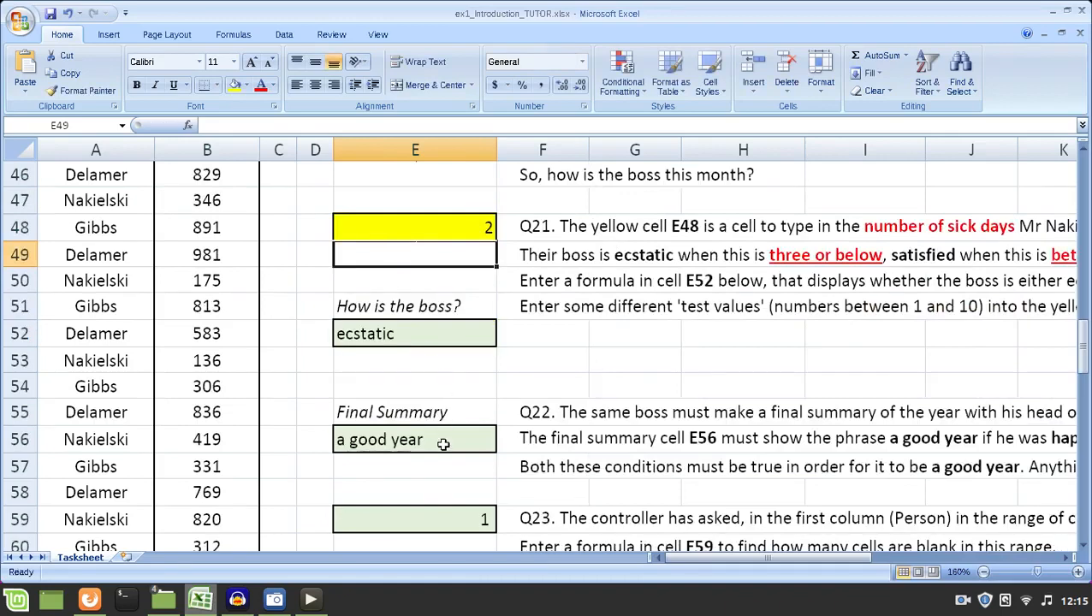
pyautogui.click(427, 334)
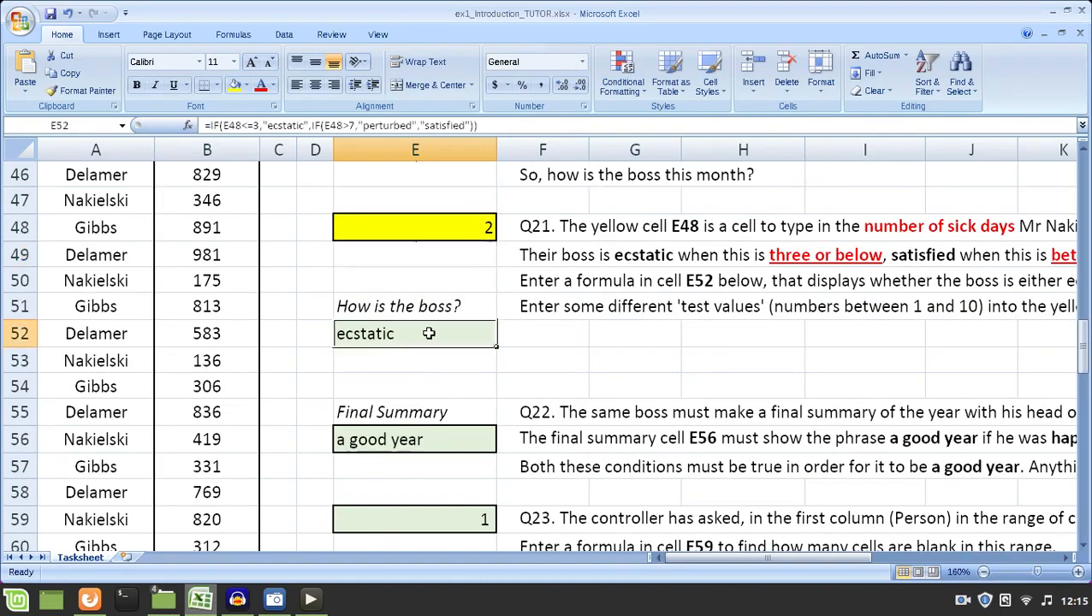
pyautogui.click(435, 437)
pyautogui.scroll(1, 454, 361)
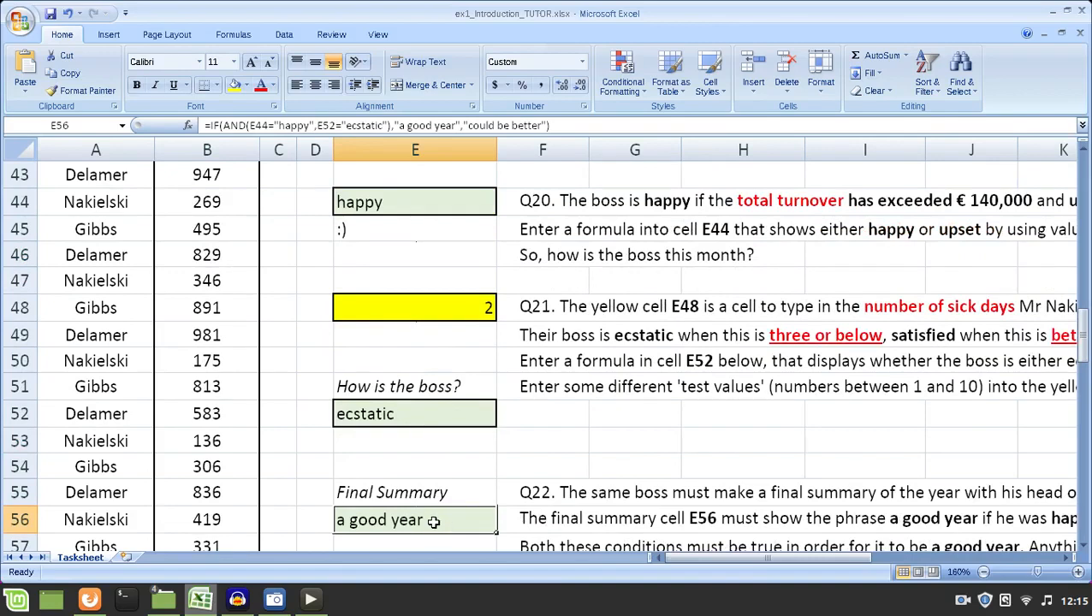
pyautogui.scroll(-1, 449, 478)
pyautogui.press('F2')
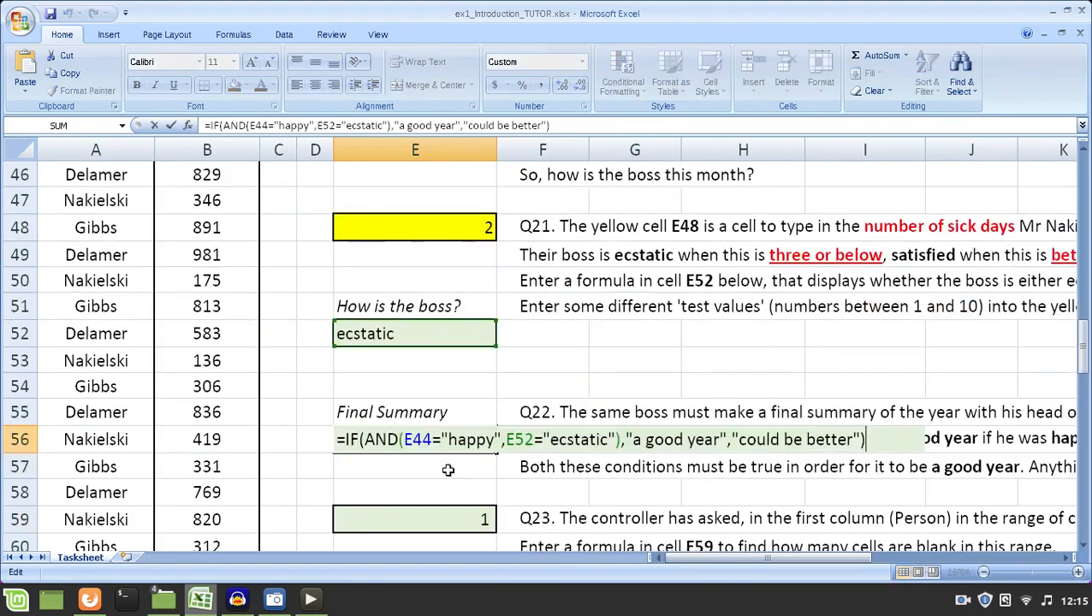
pyautogui.moveTo(406, 445); pyautogui.dragTo(618, 442)
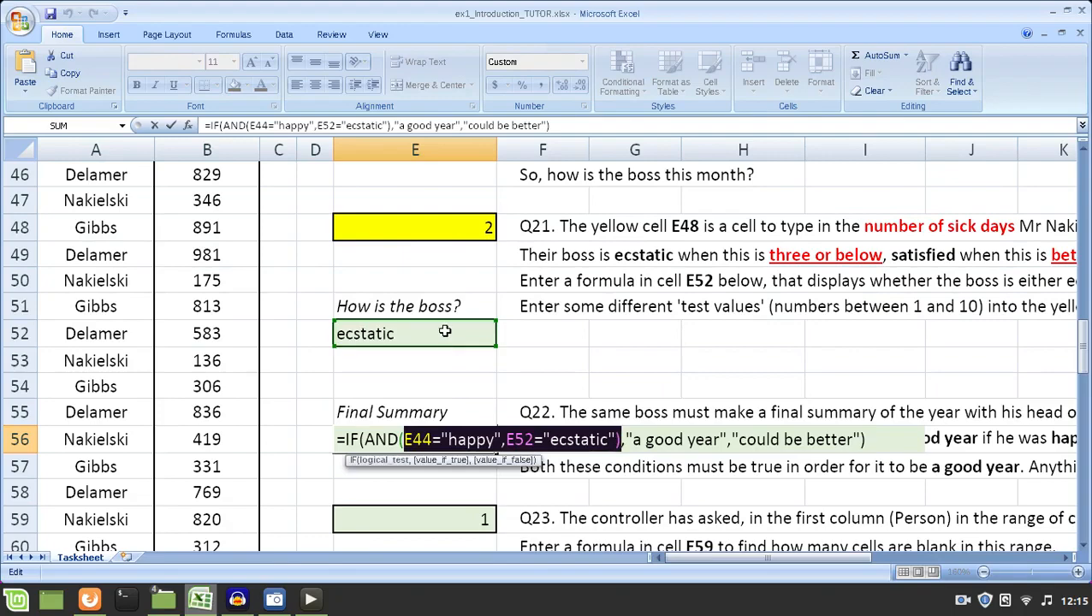
pyautogui.hotkey('ctrl', 'Return')
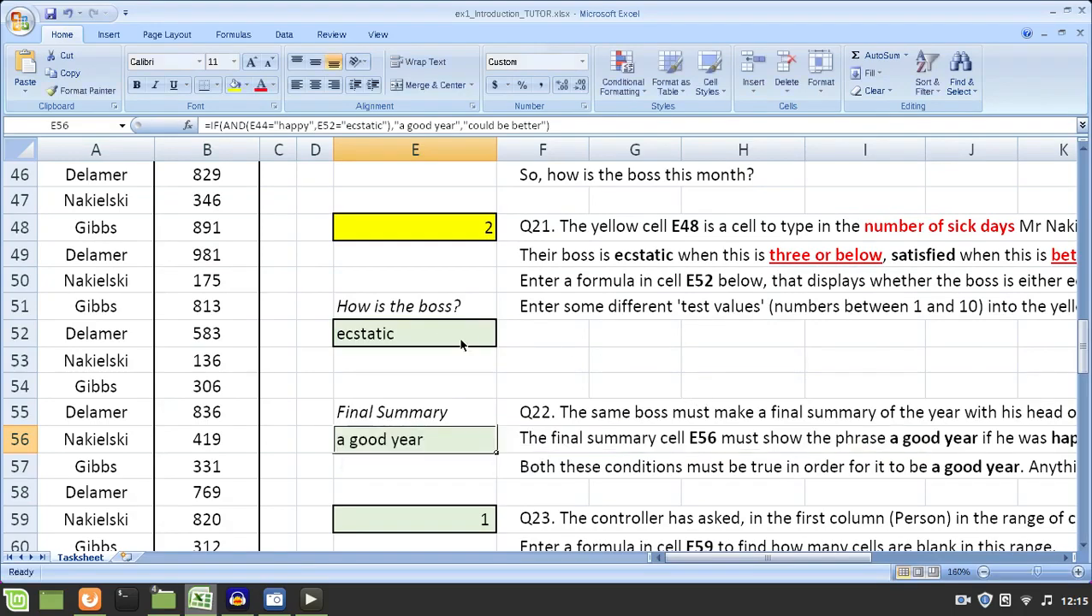
# - Replace the total turnover formula in E29 with the value 50
pyautogui.scroll(1, 462, 343)
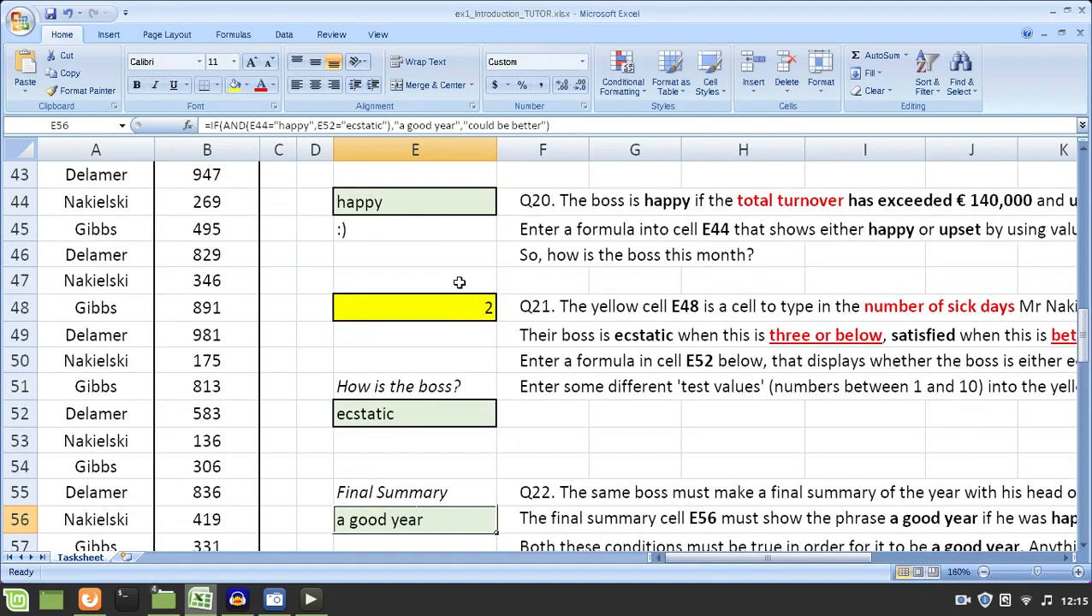
pyautogui.scroll(5, 442, 292)
pyautogui.click(438, 201)
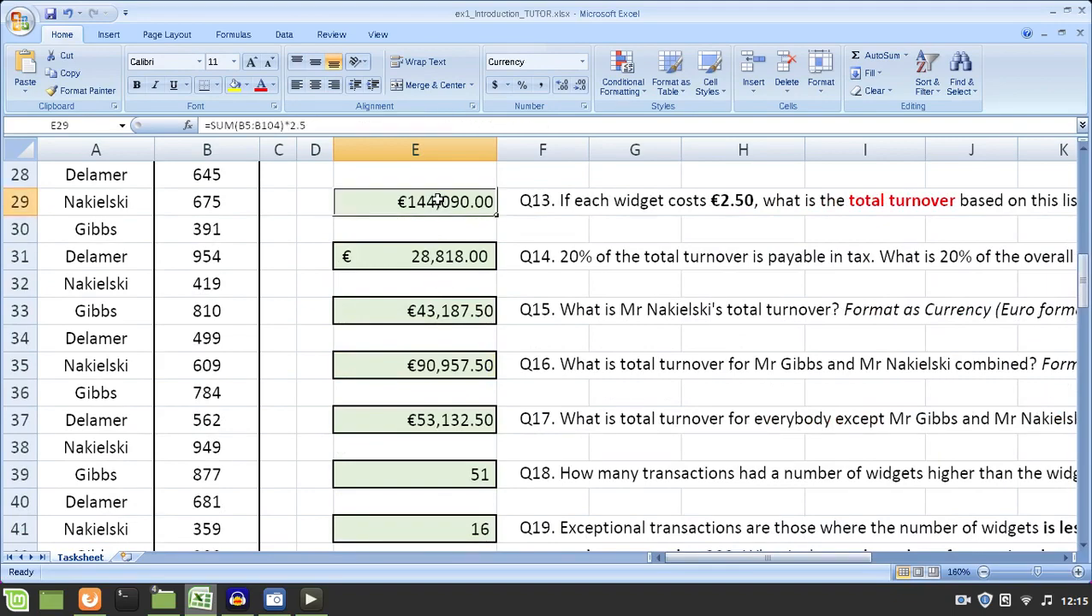
pyautogui.write('50')
pyautogui.press('Return')
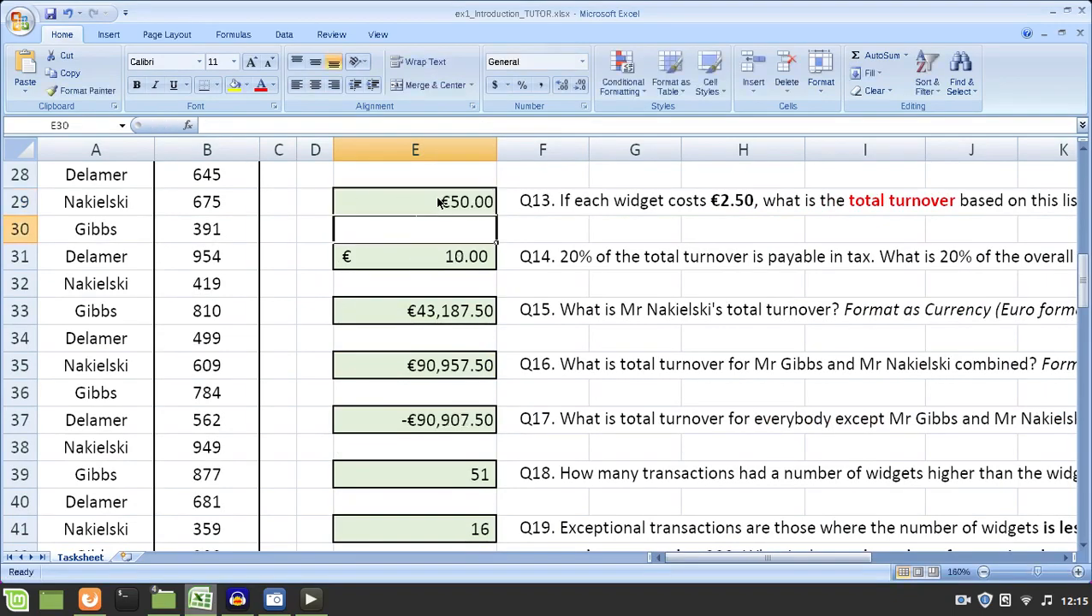
# - Check the boss's mood in E44 and replace the emoticon in E45 with :(
pyautogui.scroll(-3, 443, 265)
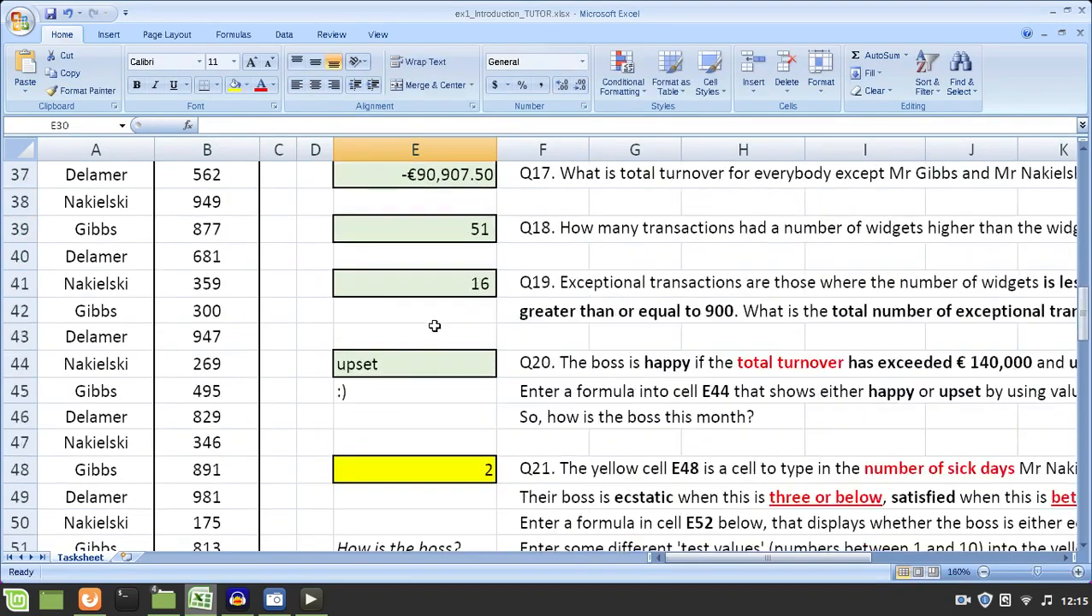
pyautogui.click(411, 366)
pyautogui.click(365, 393)
pyautogui.write(':(')
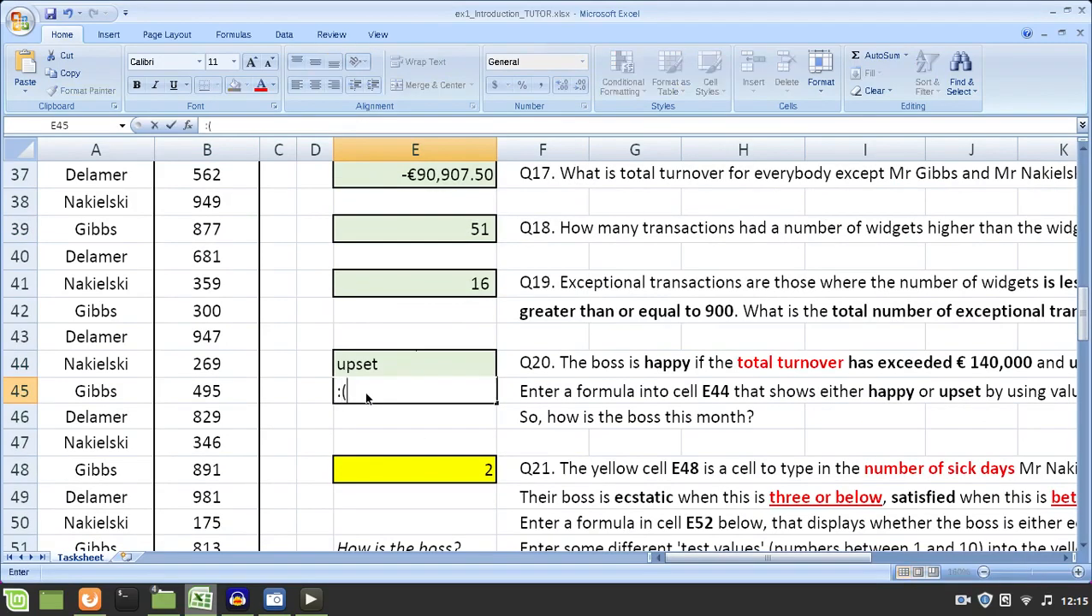
pyautogui.press('Return')
# - Select the Final Summary cell E56 to check its result and its IF formula with AND
pyautogui.scroll(-1, 369, 402)
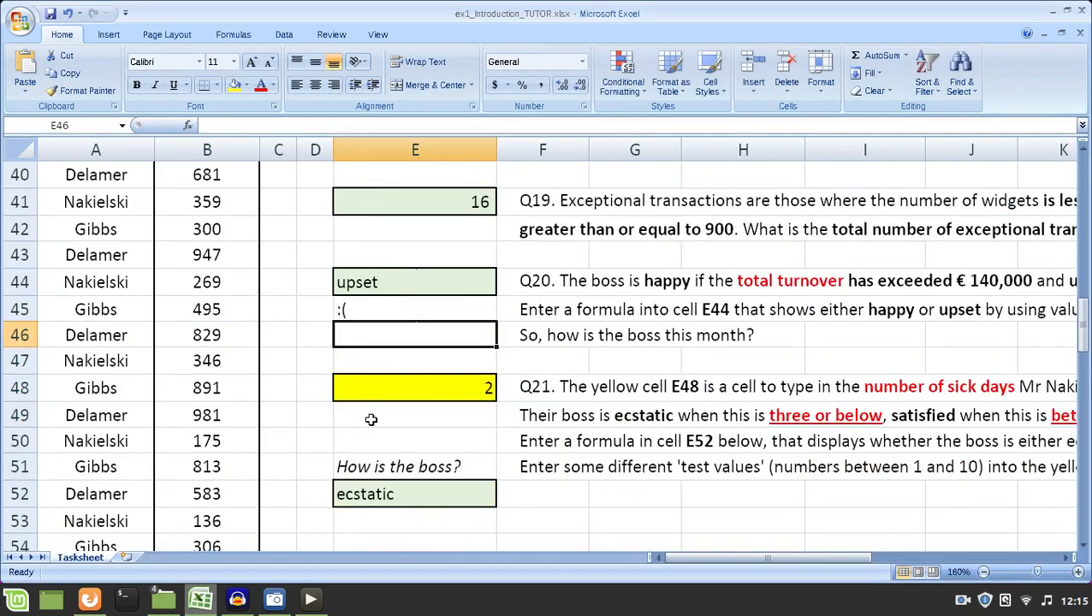
pyautogui.scroll(-1, 416, 417)
pyautogui.click(432, 512)
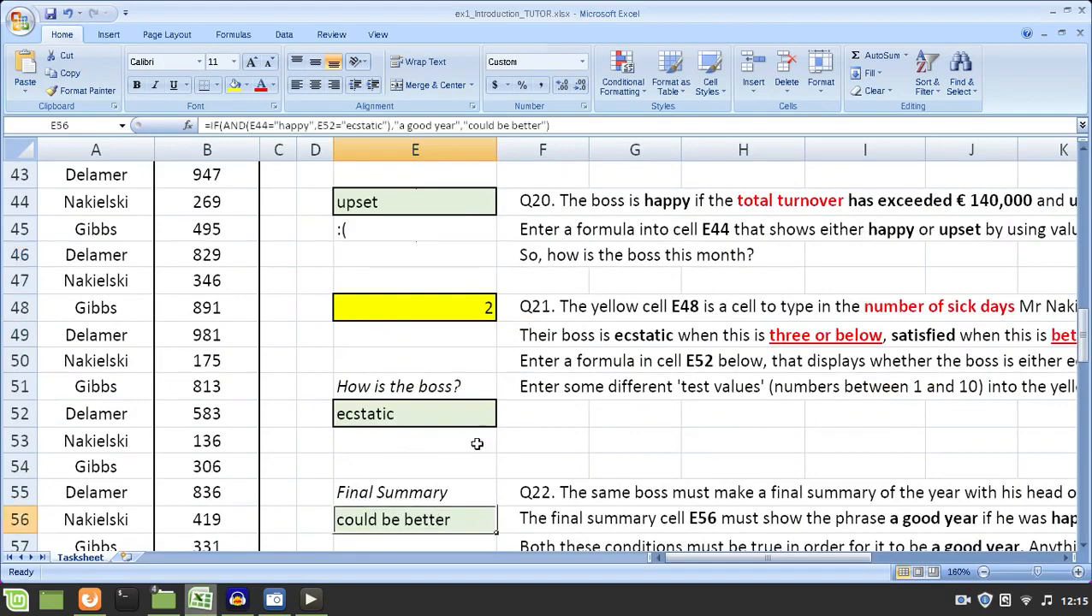
pyautogui.scroll(-2, 479, 439)
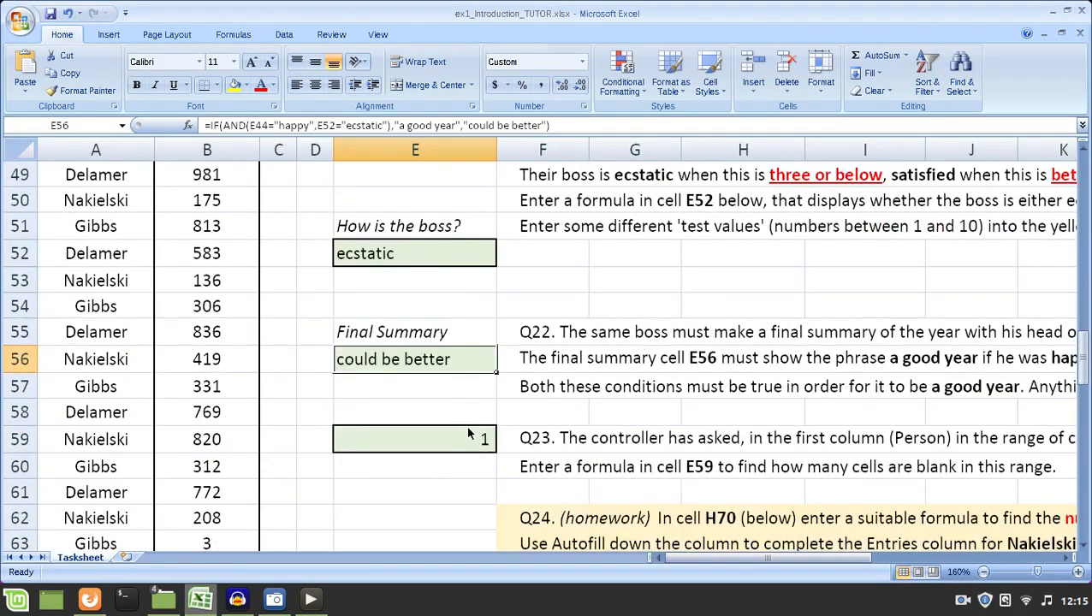
# - Undo the :( entry in E45 and the 50 in E29, and review the results down to the Final Summary
pyautogui.press('Up')
pyautogui.press('Up')
pyautogui.press('Up')
pyautogui.press('Up')
pyautogui.press('Up')
pyautogui.press('Up')
pyautogui.press('Up')
pyautogui.press('Up')
pyautogui.press('Up')
pyautogui.press('Up')
pyautogui.press('Up')
pyautogui.press('Up')
pyautogui.press('Up')
pyautogui.press('Up')
pyautogui.press('Up')
pyautogui.press('Up')
pyautogui.press('Up')
pyautogui.press('Up')
pyautogui.press('Up')
pyautogui.press('Up')
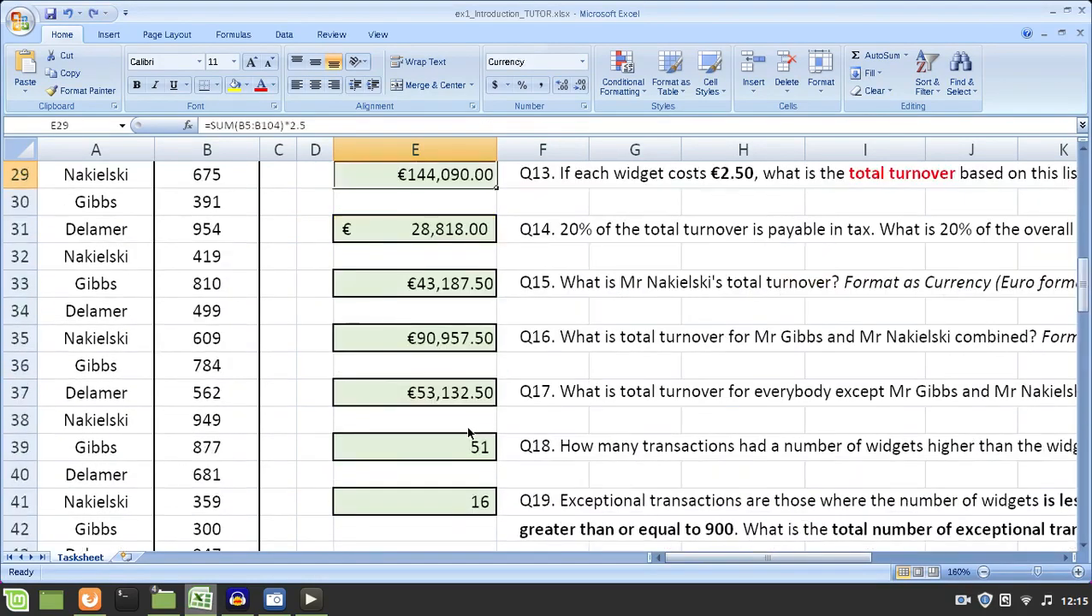
pyautogui.scroll(1, 447, 174)
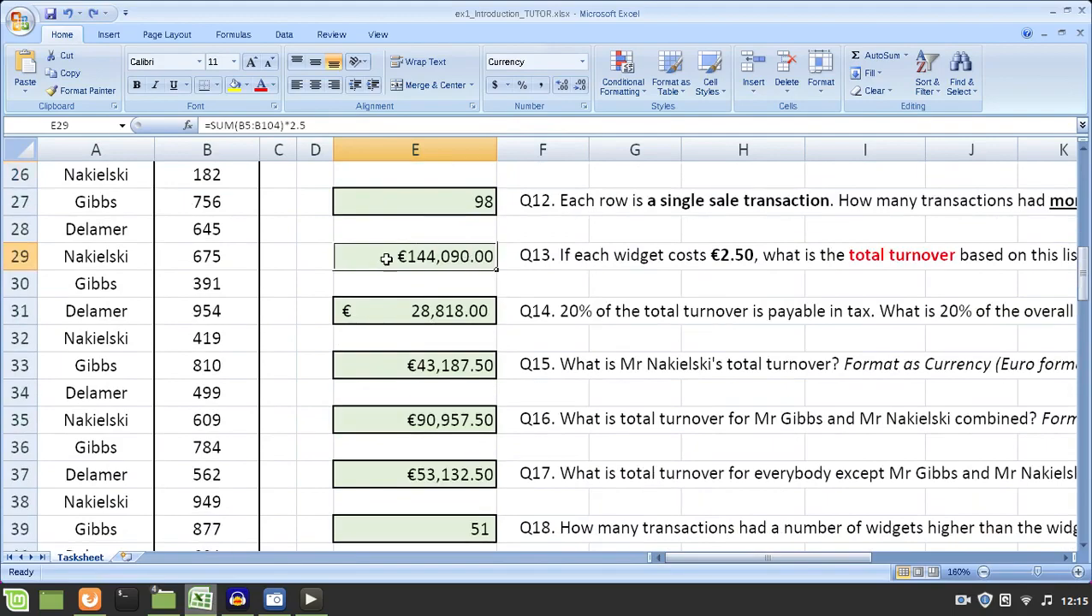
pyautogui.scroll(-7, 450, 329)
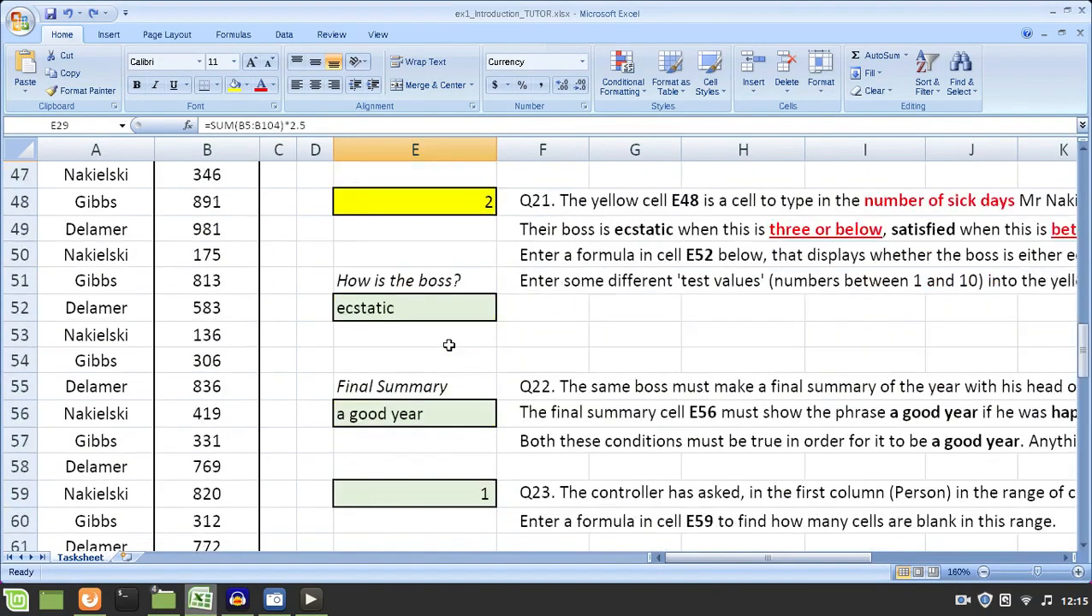
pyautogui.scroll(1, 448, 345)
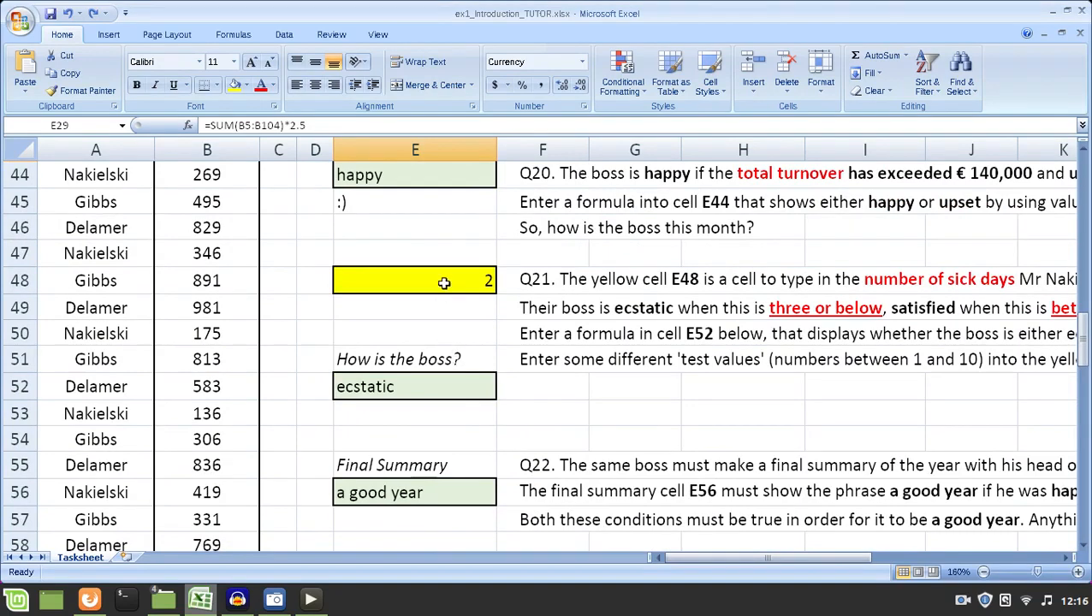
pyautogui.scroll(-2, 438, 377)
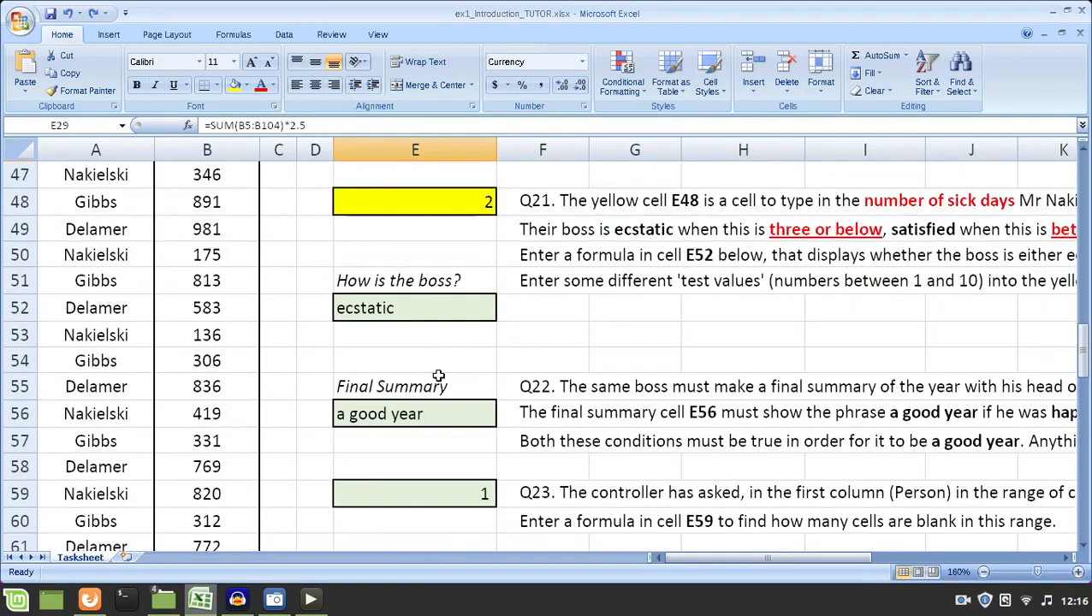
# - Select E59 to view its formula, and mark the Q23 question and the instruction below it
pyautogui.click(445, 412)
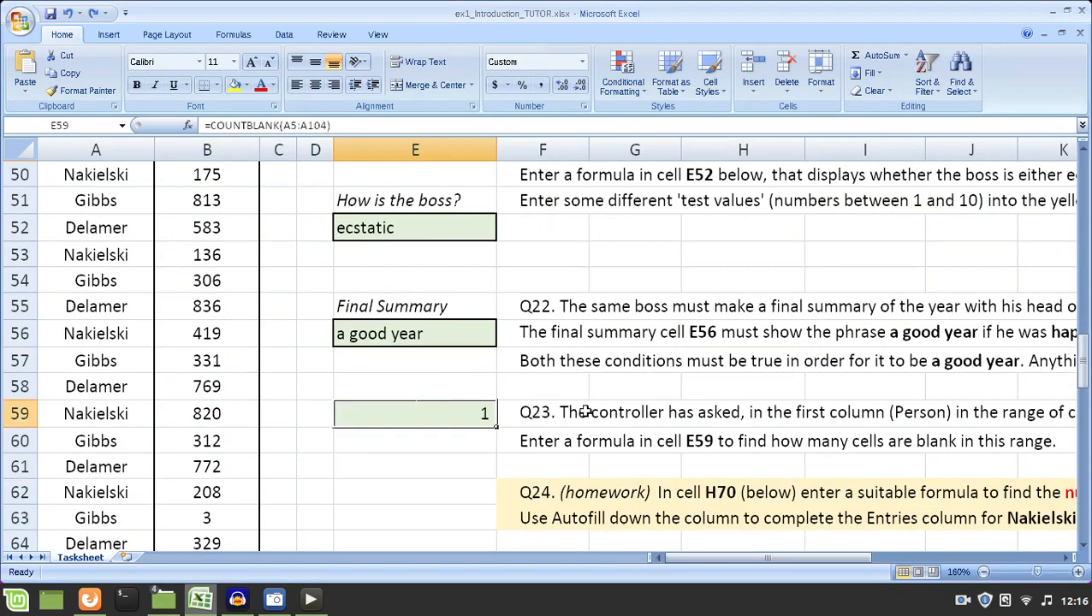
pyautogui.moveTo(568, 413); pyautogui.dragTo(661, 413)
pyautogui.click(661, 412)
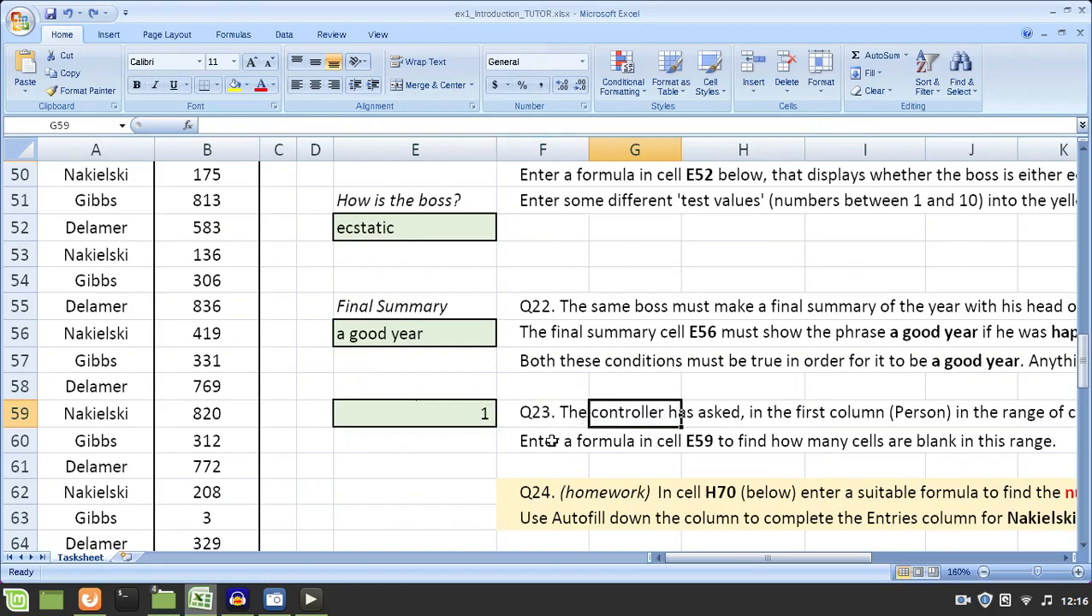
pyautogui.moveTo(552, 439); pyautogui.dragTo(1027, 440)
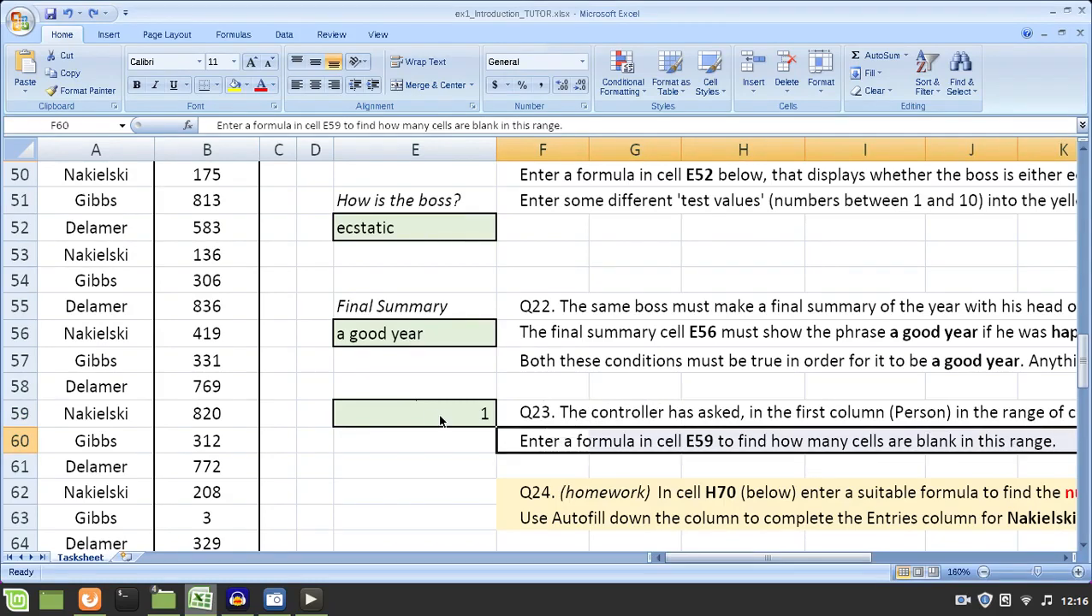
# - Look down the Person column for a blank cell, select A81, and return to the Q23 answer
pyautogui.click(88, 336)
pyautogui.scroll(-2, 88, 338)
pyautogui.scroll(-5, 88, 336)
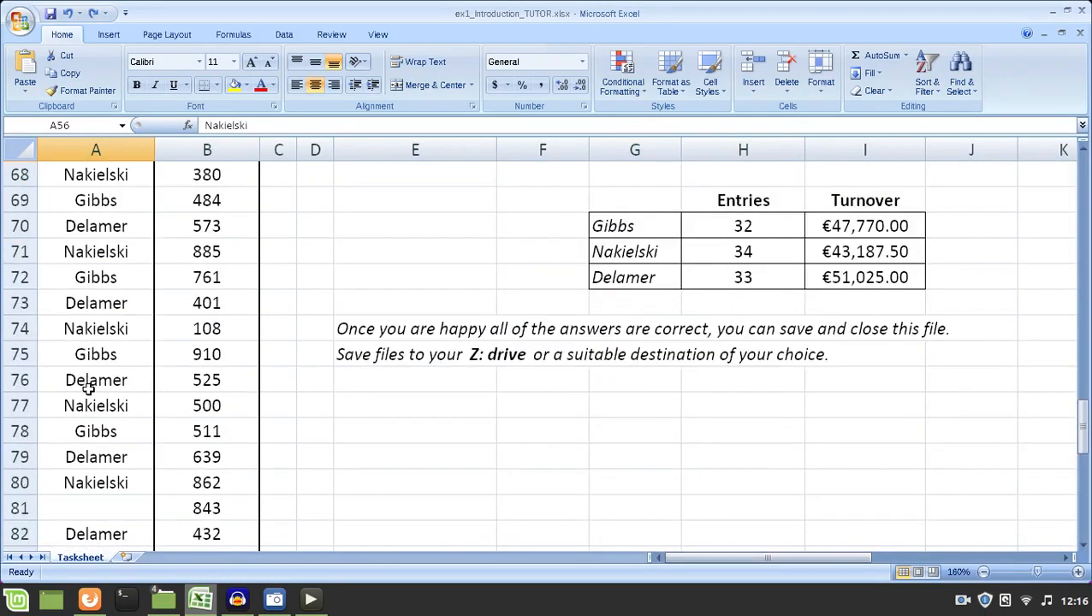
pyautogui.click(95, 448)
pyautogui.click(95, 432)
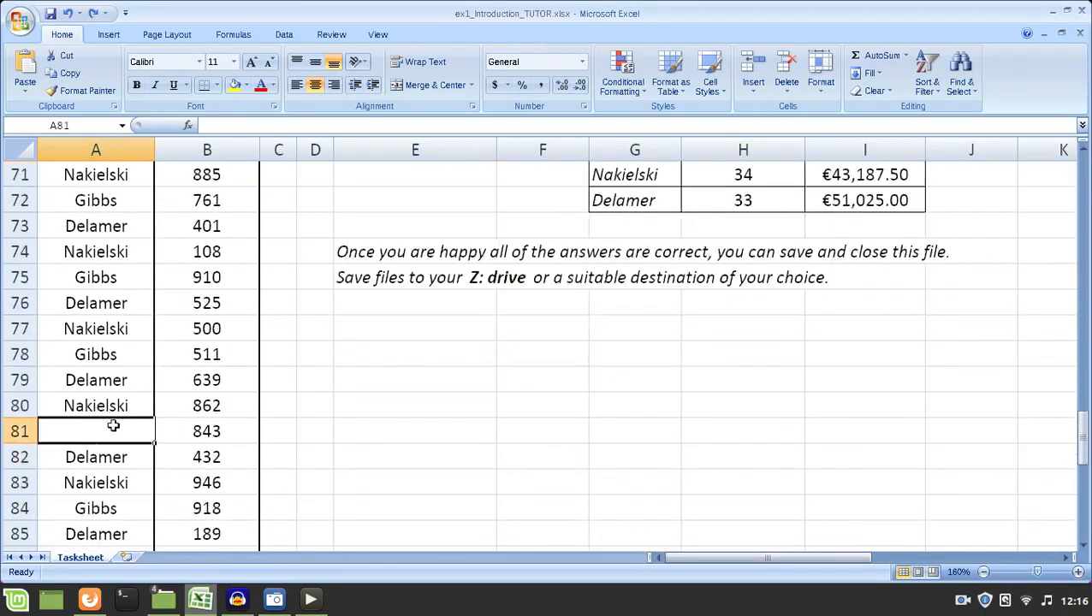
pyautogui.scroll(6, 341, 262)
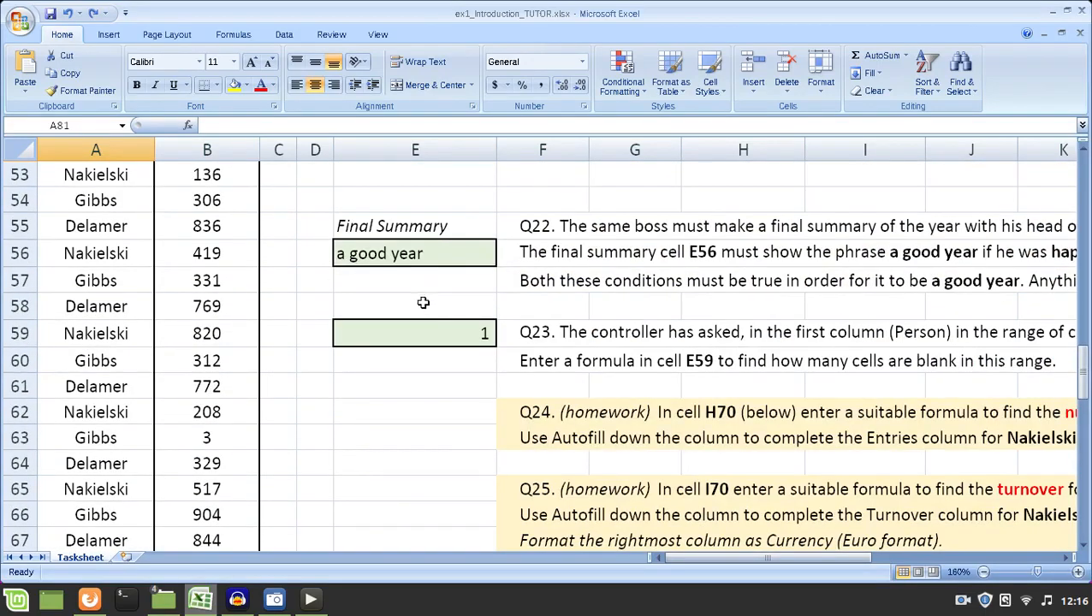
# - Open E59's formula, highlight the COUNTBLANK name and the range A5:A104 in turn, and close it unchanged
pyautogui.click(423, 332)
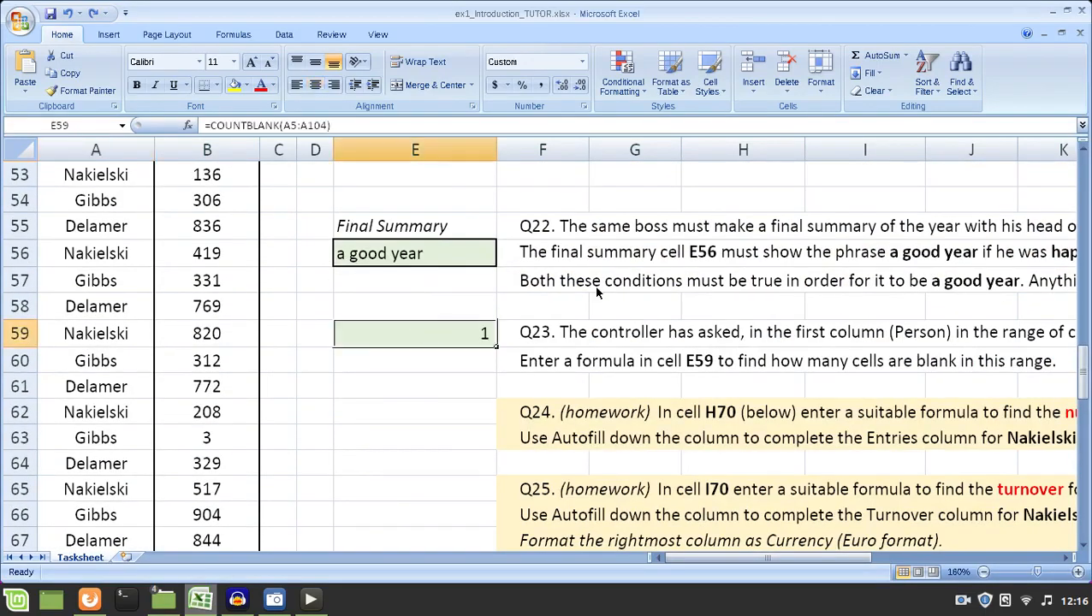
pyautogui.scroll(1, 505, 313)
pyautogui.press('F2')
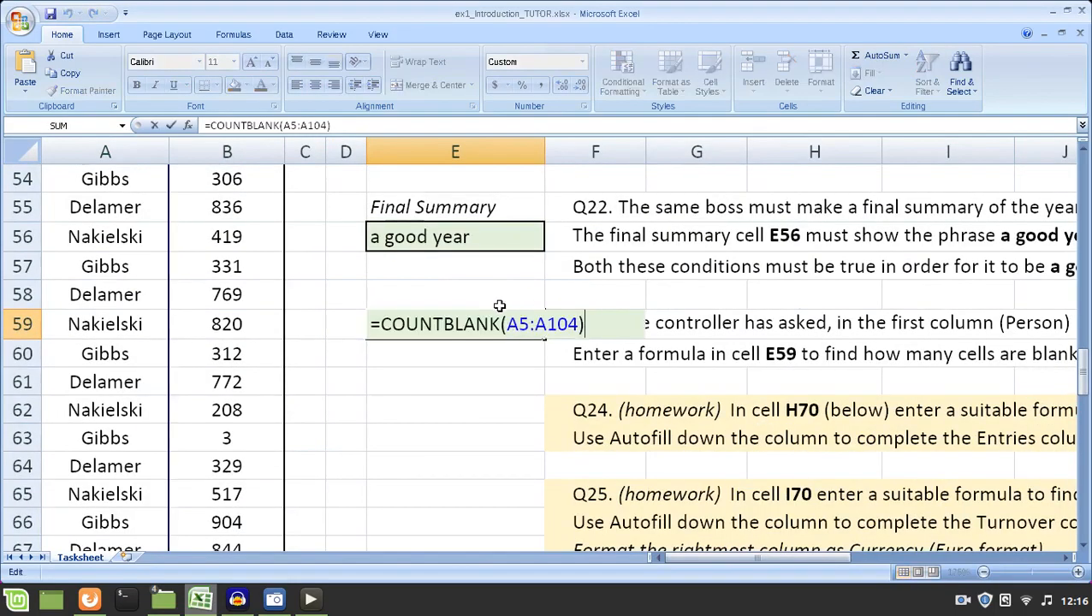
pyautogui.moveTo(380, 325); pyautogui.dragTo(503, 326)
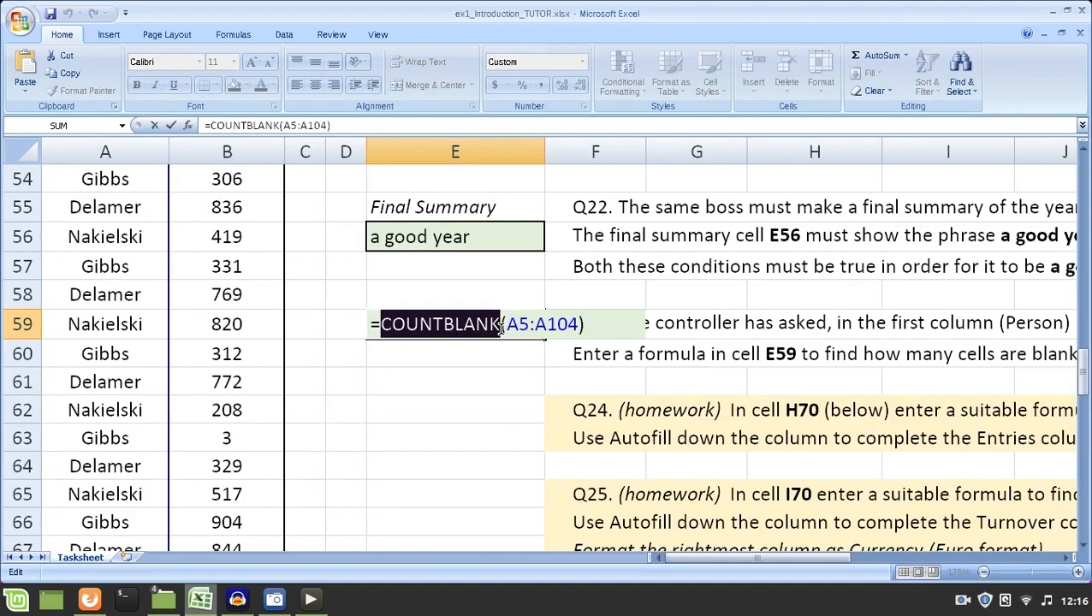
pyautogui.moveTo(506, 325); pyautogui.dragTo(580, 325)
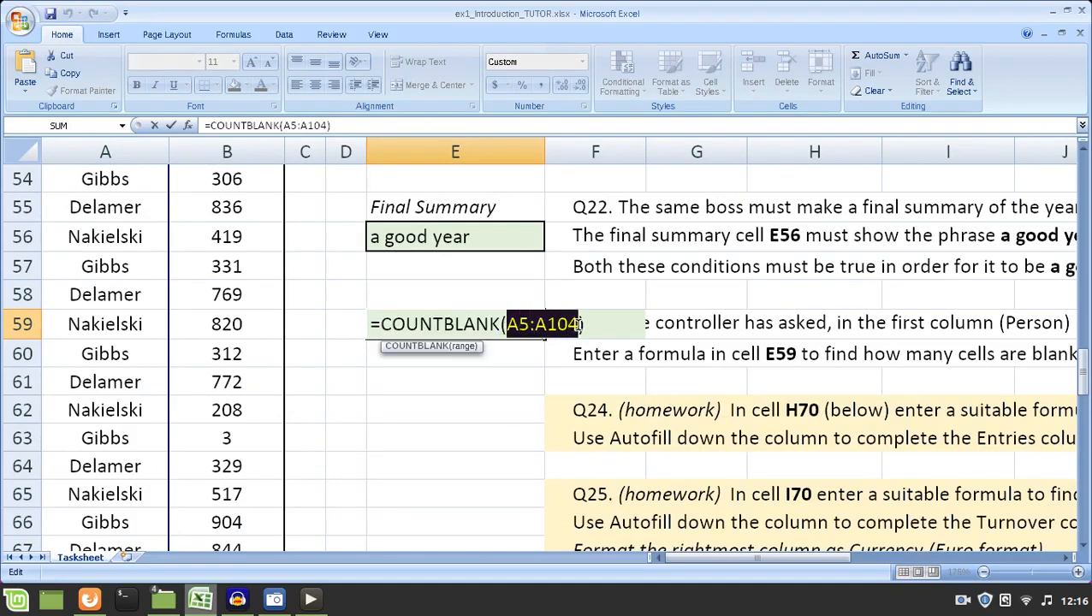
pyautogui.click(586, 323)
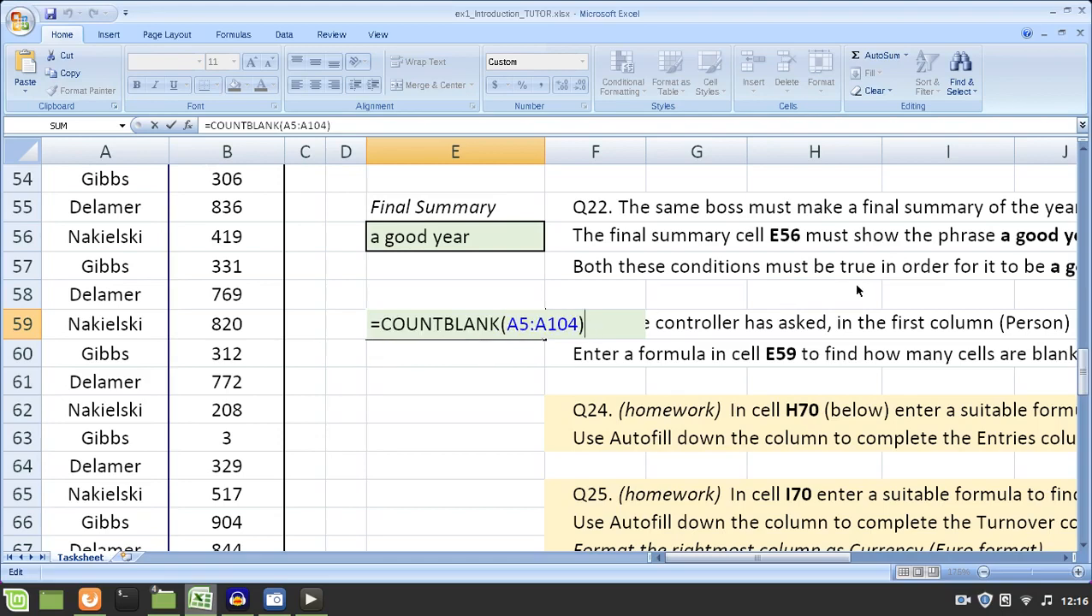
pyautogui.hotkey('ctrl', 'Return')
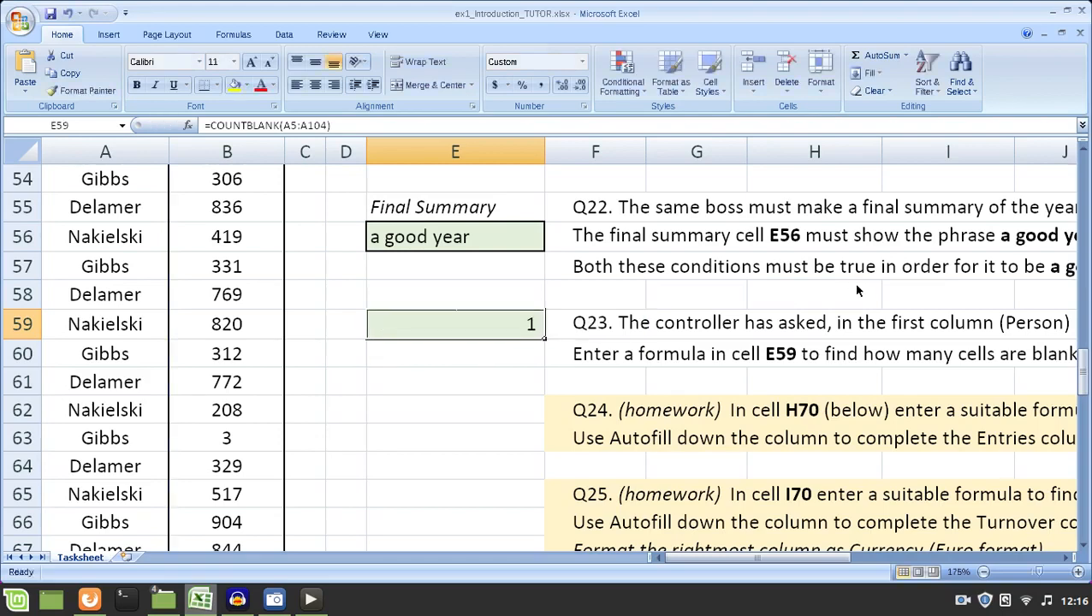
# - Enter the comment "Marvellous :)" in E60, directly below the COUNTBLANK answer
pyautogui.press('Down')
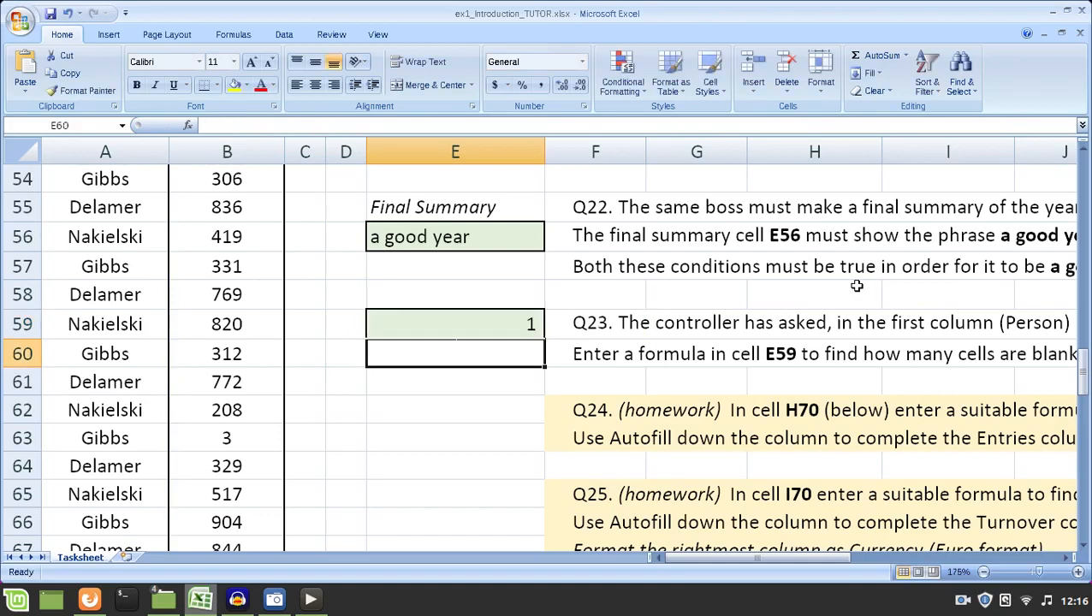
pyautogui.write('Marve')
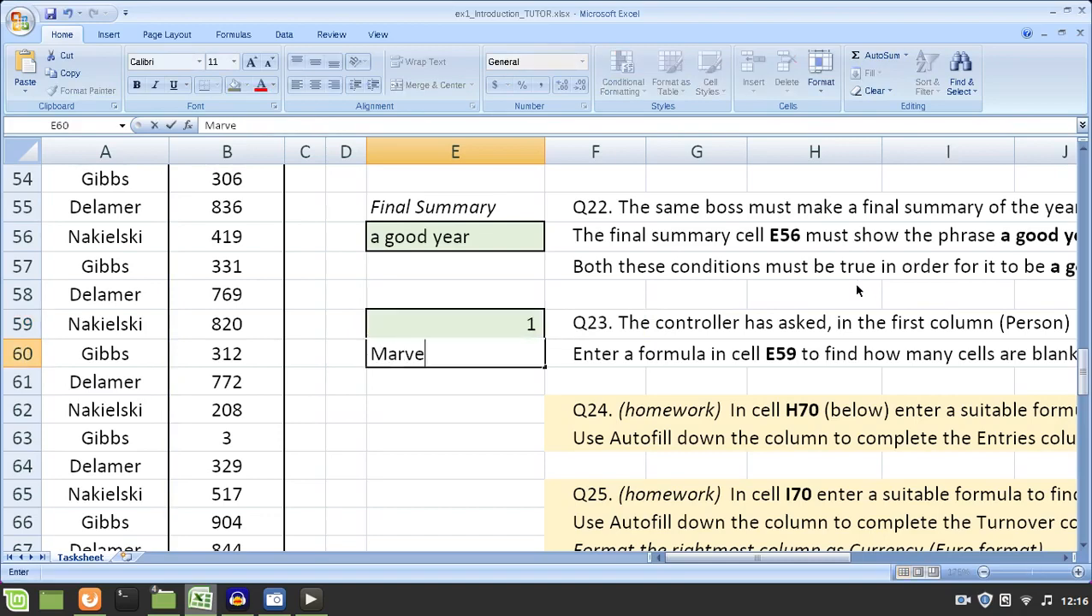
pyautogui.write('llous :)')
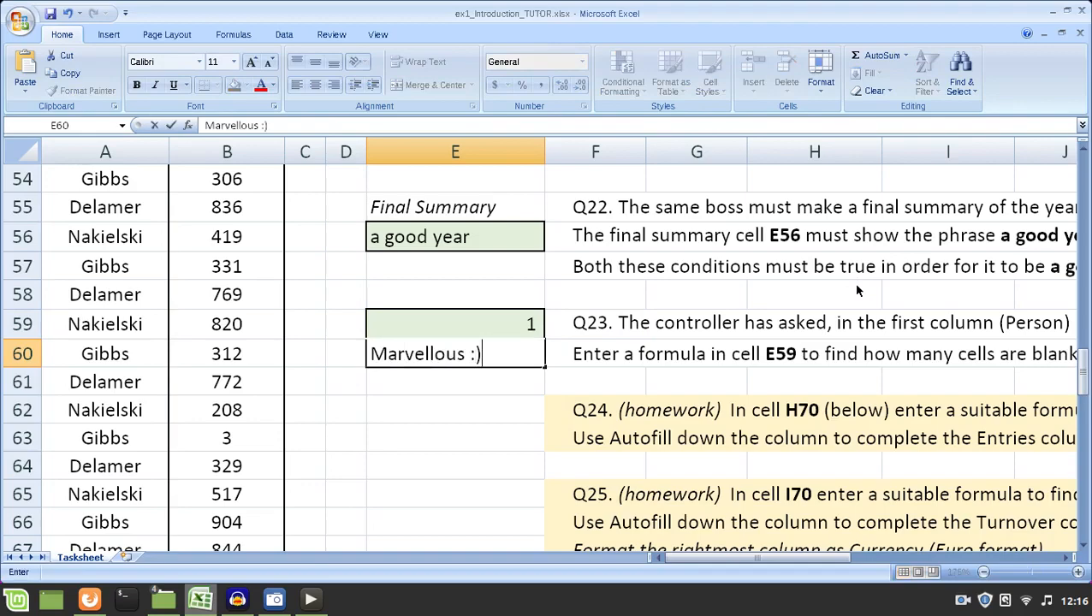
pyautogui.press('Return')
# - Select the blank Person cell A81, return to E59 to view its COUNTBLANK formula, and close it unchanged
pyautogui.scroll(-5, 127, 316)
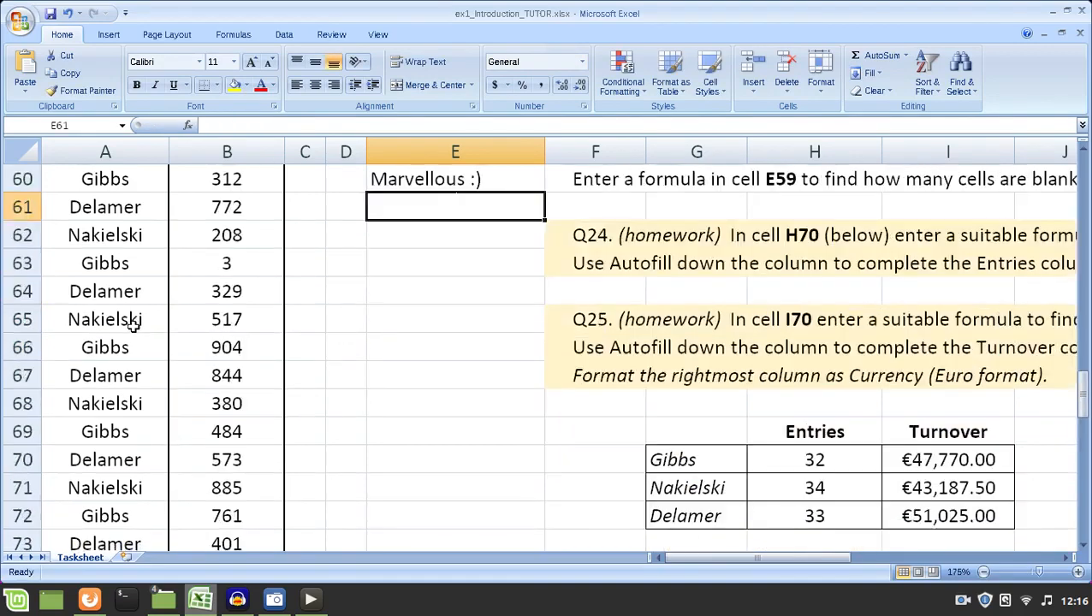
pyautogui.click(116, 521)
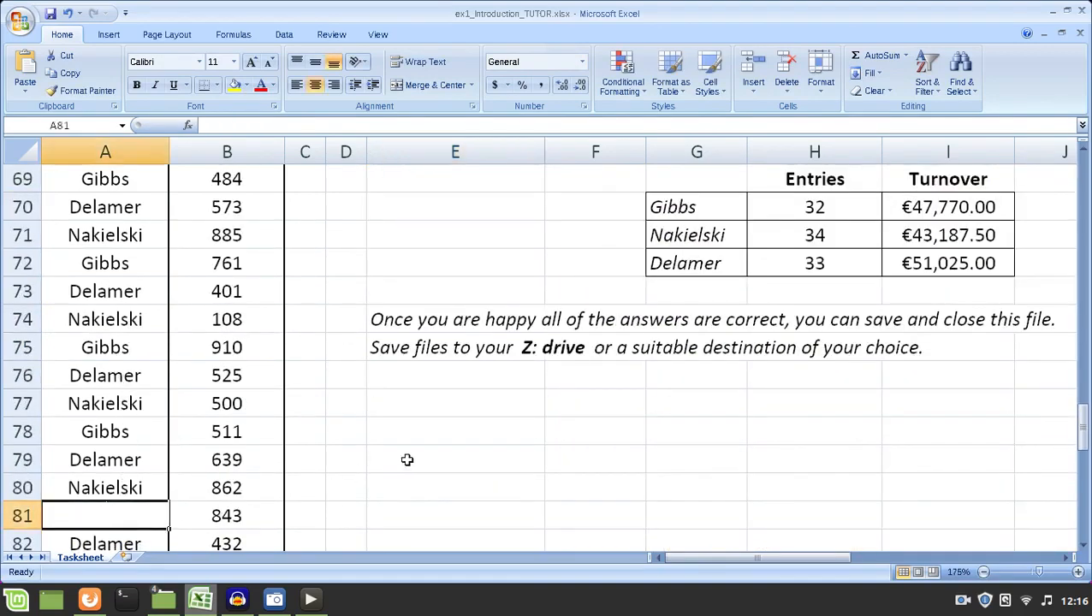
pyautogui.scroll(3, 473, 400)
pyautogui.scroll(3, 472, 399)
pyautogui.click(463, 409)
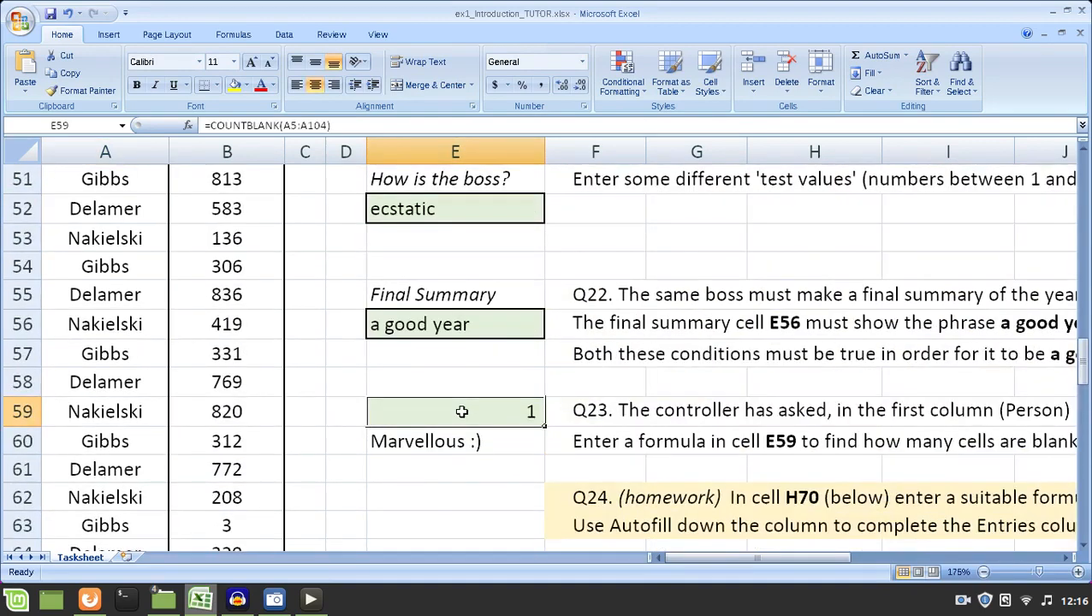
pyautogui.press('F2')
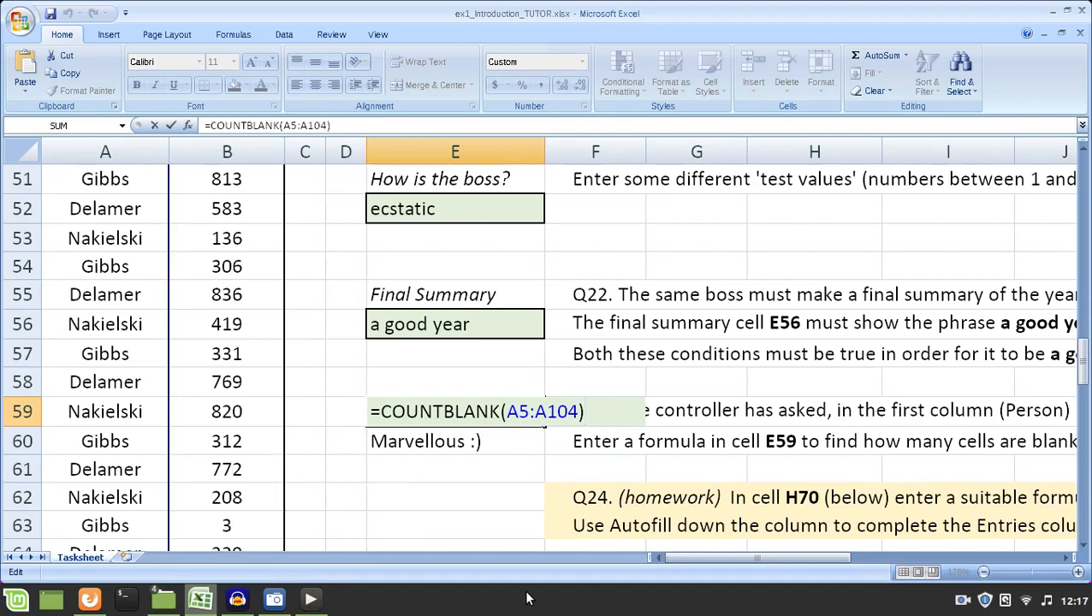
pyautogui.press('Return')
# - Enter the closing note "Thanks for watching!" in E61
pyautogui.press('Return')
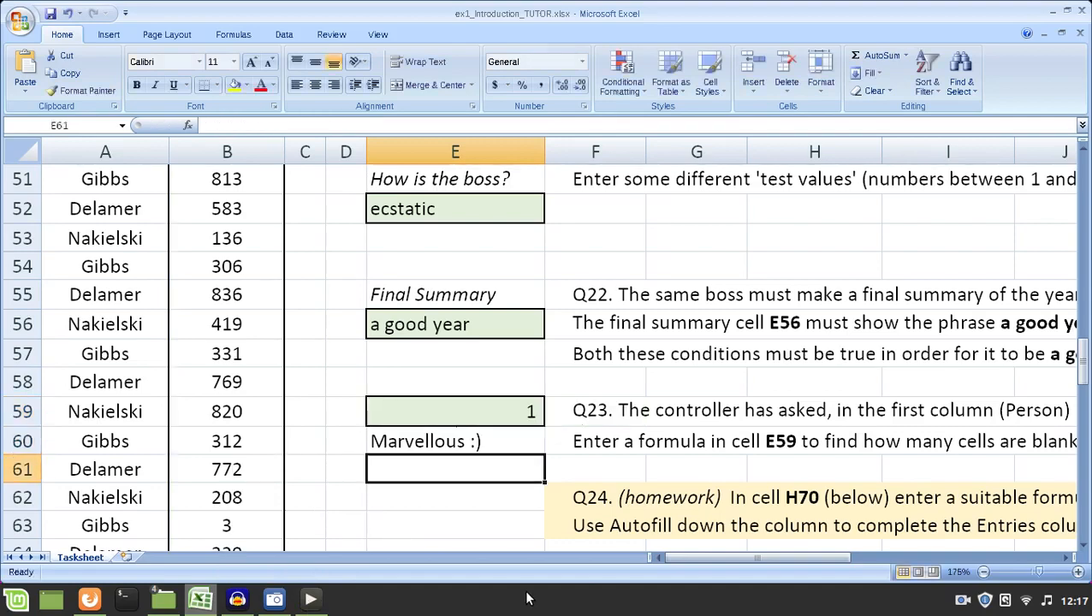
pyautogui.write('Thanks for')
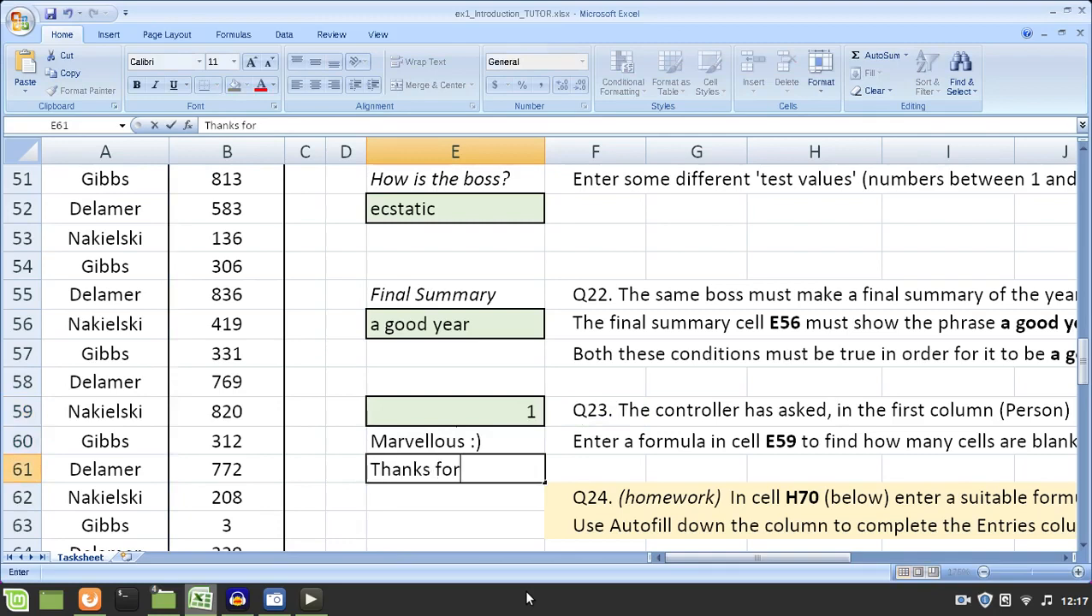
pyautogui.write(' watz')
pyautogui.press('BackSpace')
pyautogui.write('ching!')
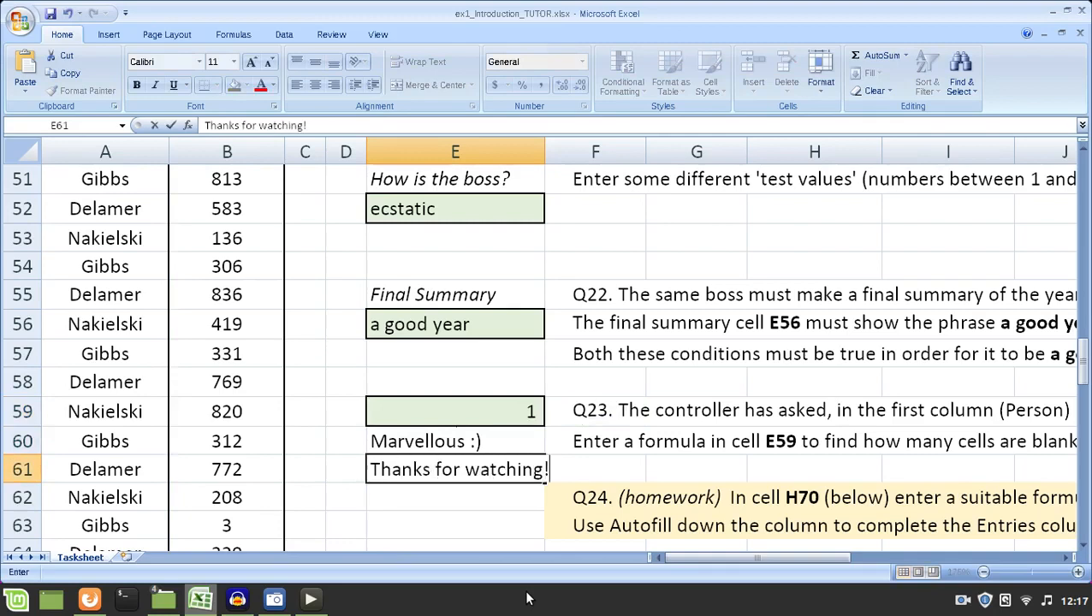
pyautogui.press('Return')
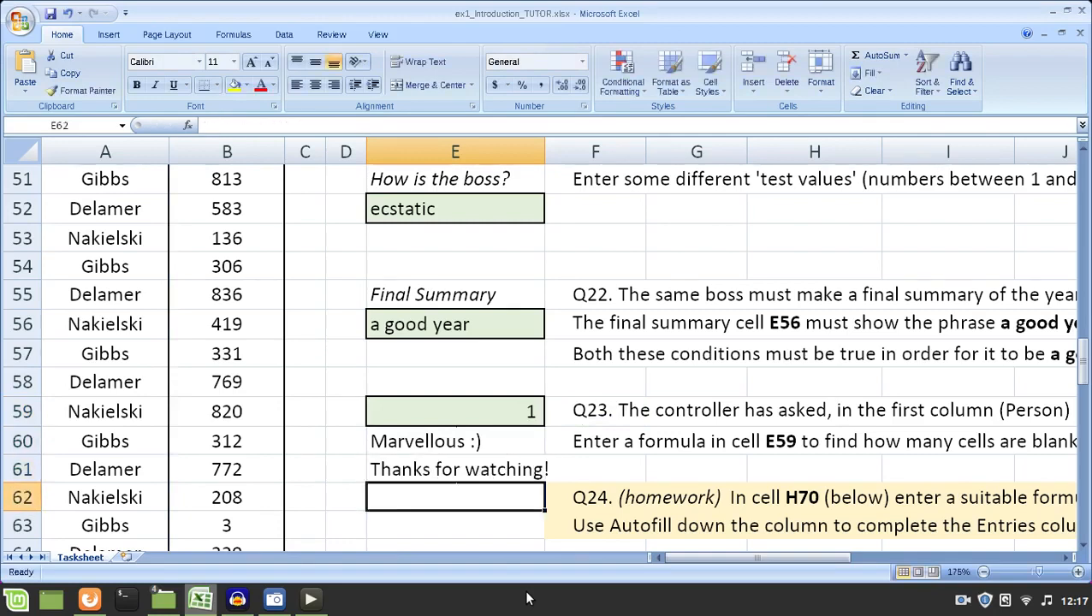